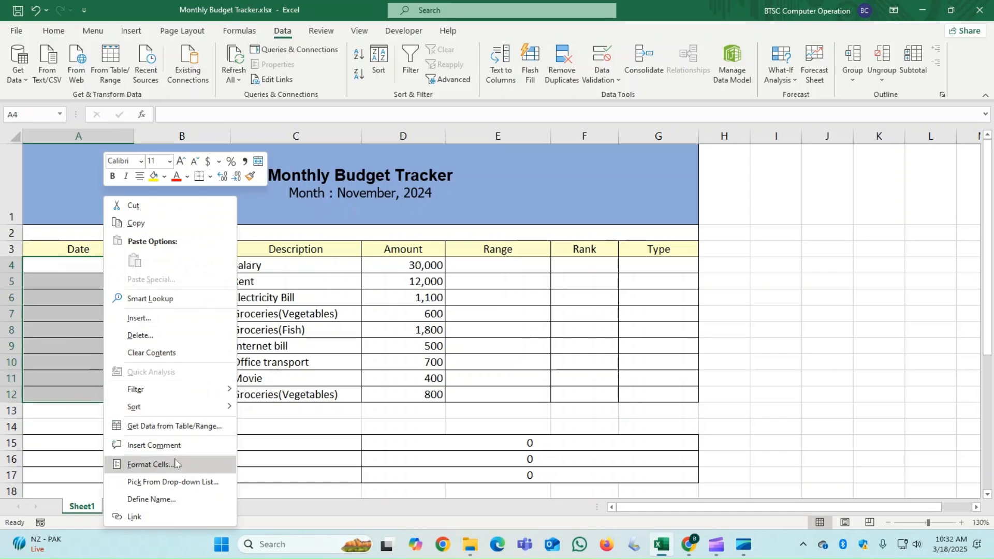
# - Format the Date cells A4:A12 as dates in the 14 March 2012 style with the English (United Kingdom) locale
pyautogui.click(151, 464)
pyautogui.moveTo(145, 233); pyautogui.dragTo(203, 120)
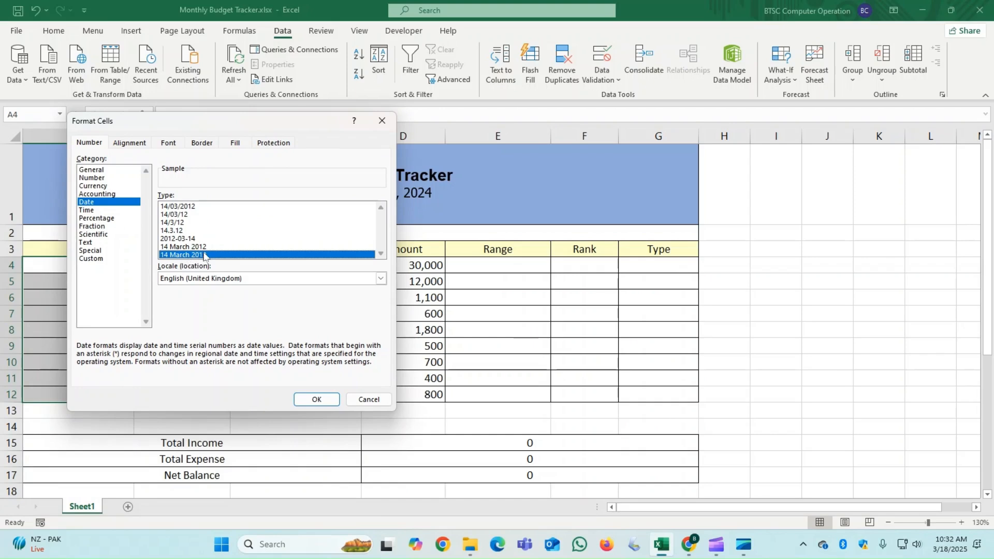
pyautogui.click(316, 399)
# - Enter the date 1/7/2024 in cell A4 for the Salary row
pyautogui.click(55, 263)
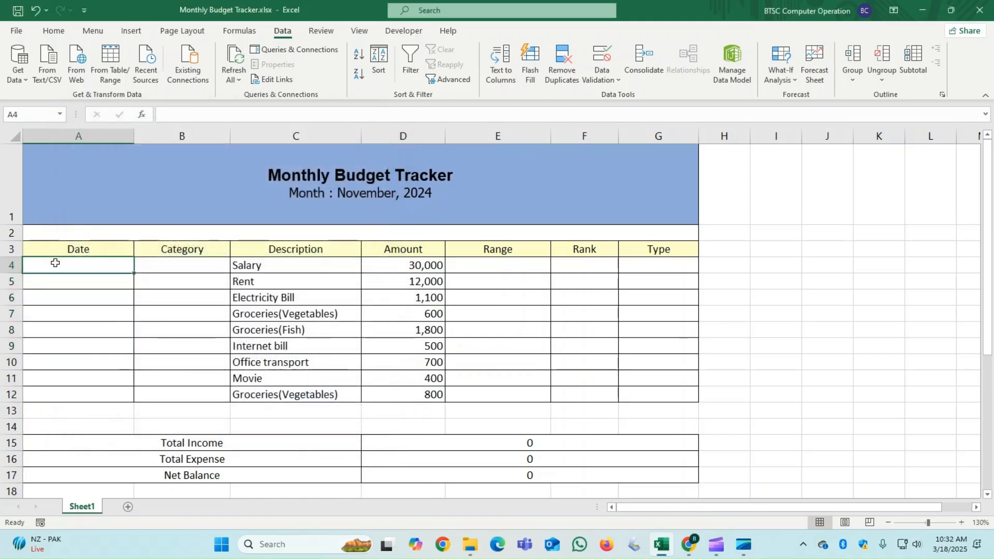
pyautogui.write('1/')
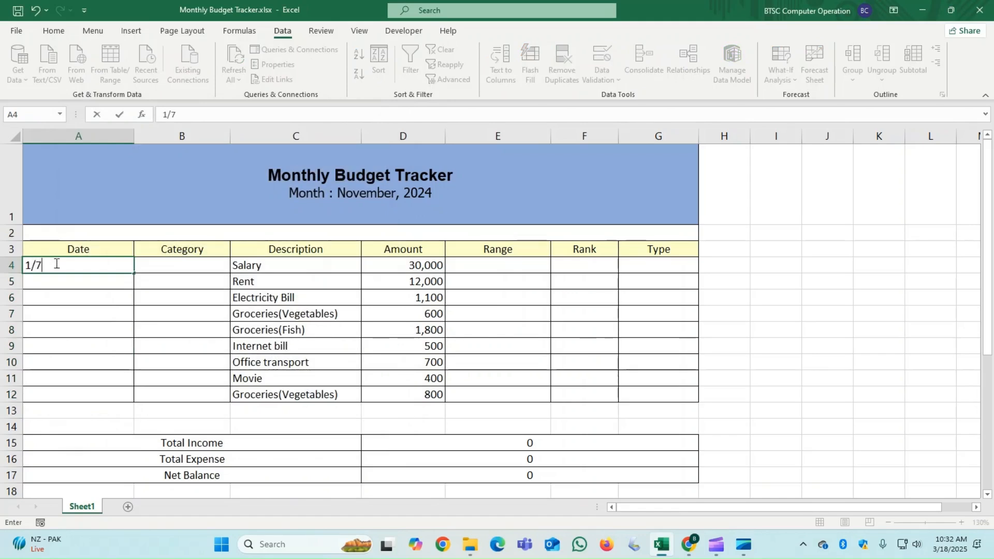
pyautogui.write('7/2024')
pyautogui.press('Return')
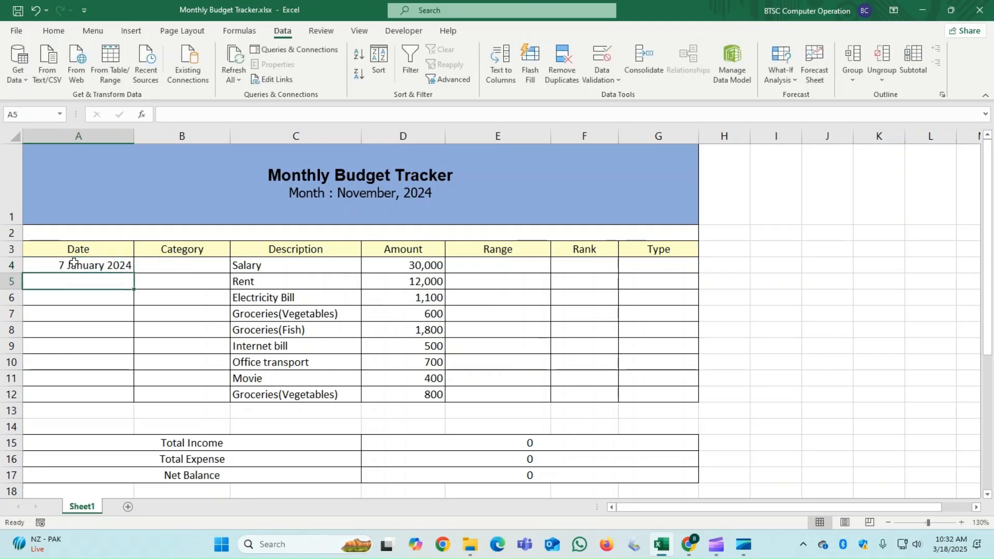
# - Correct the date in cell A4 to 7/1/2024 by swapping its day and month
pyautogui.doubleClick(75, 264)
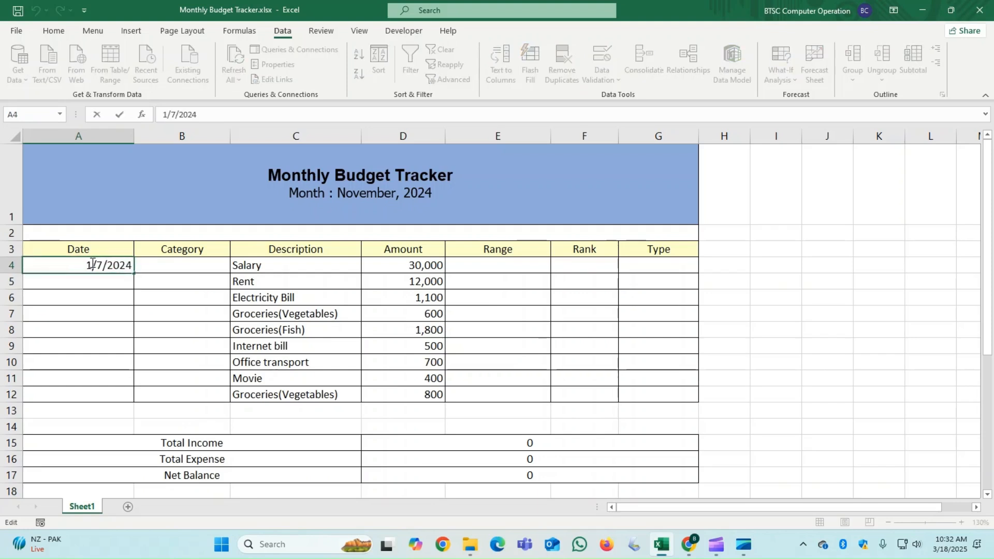
pyautogui.press('BackSpace')
pyautogui.write('7')
pyautogui.click(103, 264)
pyautogui.press('BackSpace')
pyautogui.write('1')
pyautogui.press('Return')
# - Fill the date series from A4 down to A12 and autofit the width of column A
pyautogui.click(101, 264)
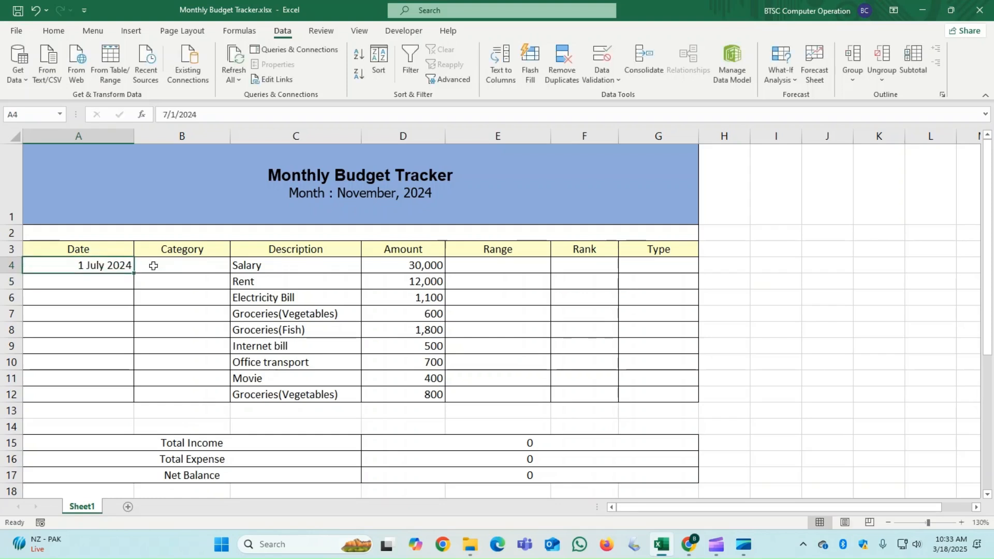
pyautogui.moveTo(133, 273); pyautogui.dragTo(135, 402)
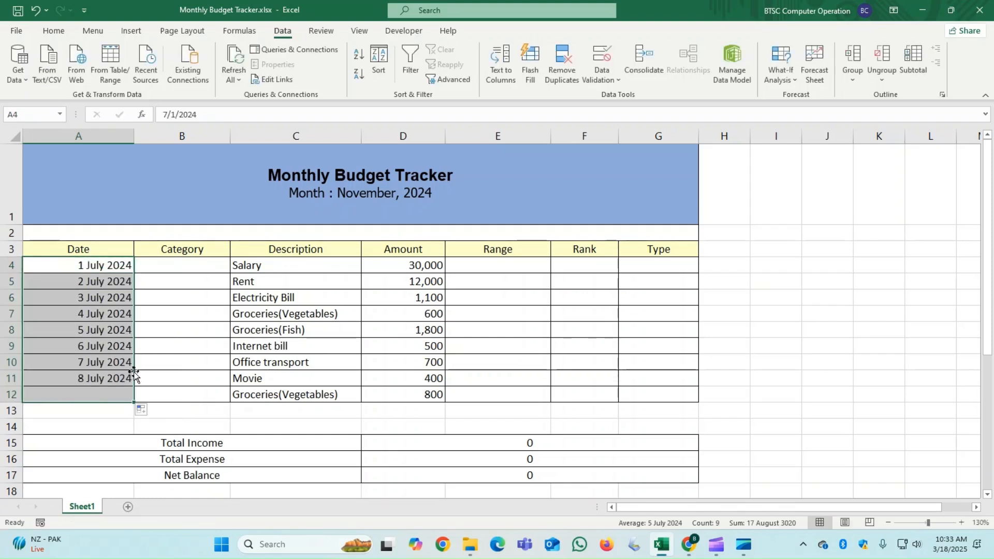
pyautogui.doubleClick(135, 136)
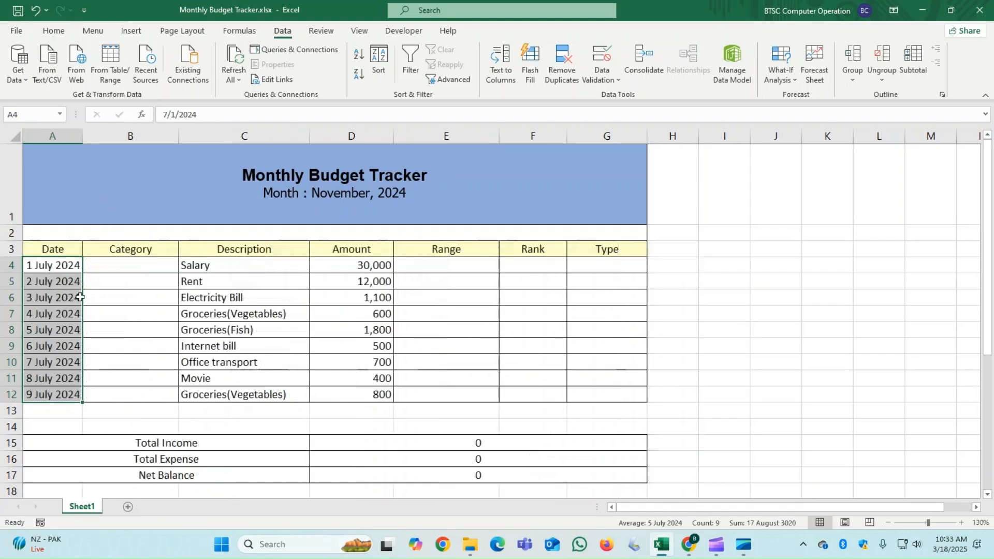
# - Begin a data validation rule for the Category cells B4:B12 that allows Custom formula criteria
pyautogui.click(130, 263)
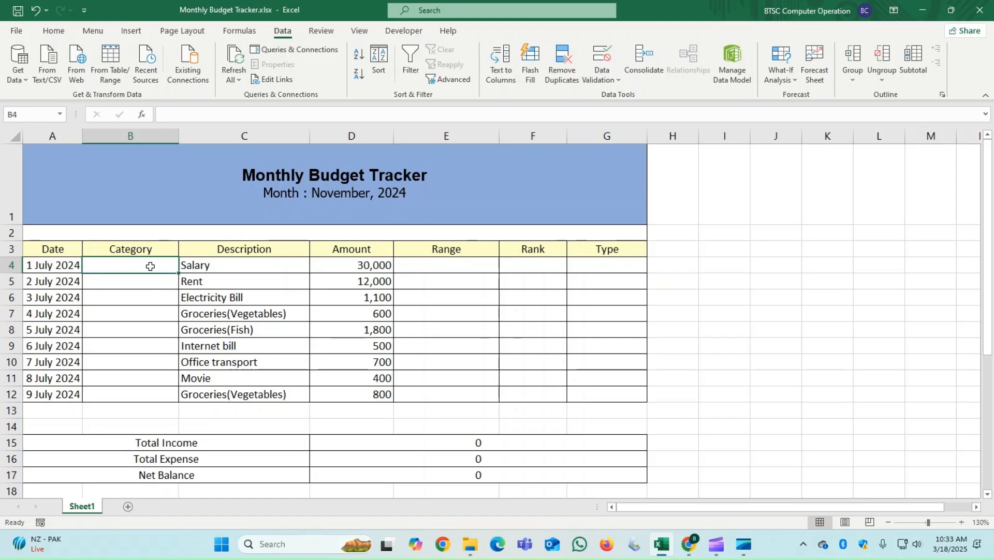
pyautogui.moveTo(147, 265); pyautogui.dragTo(146, 395)
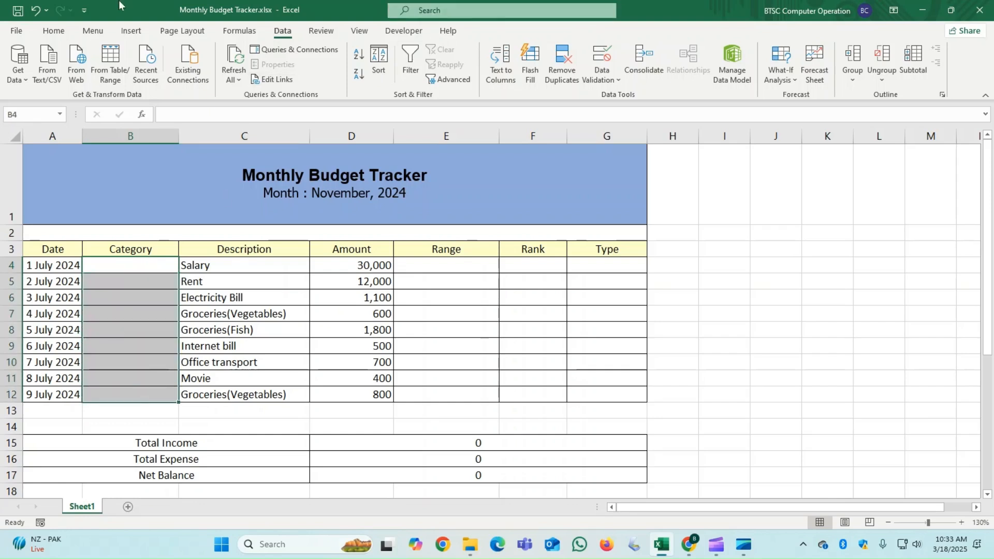
pyautogui.click(600, 54)
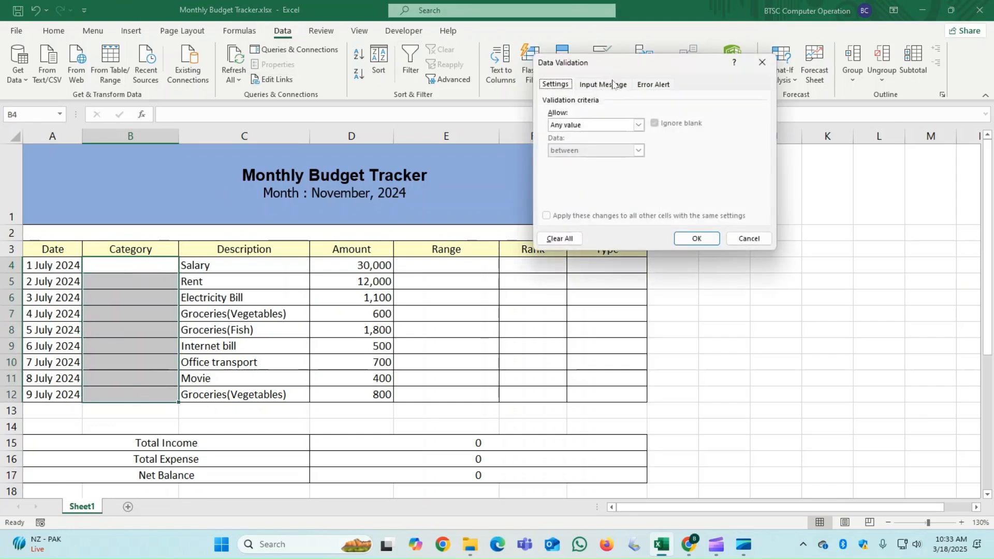
pyautogui.click(599, 125)
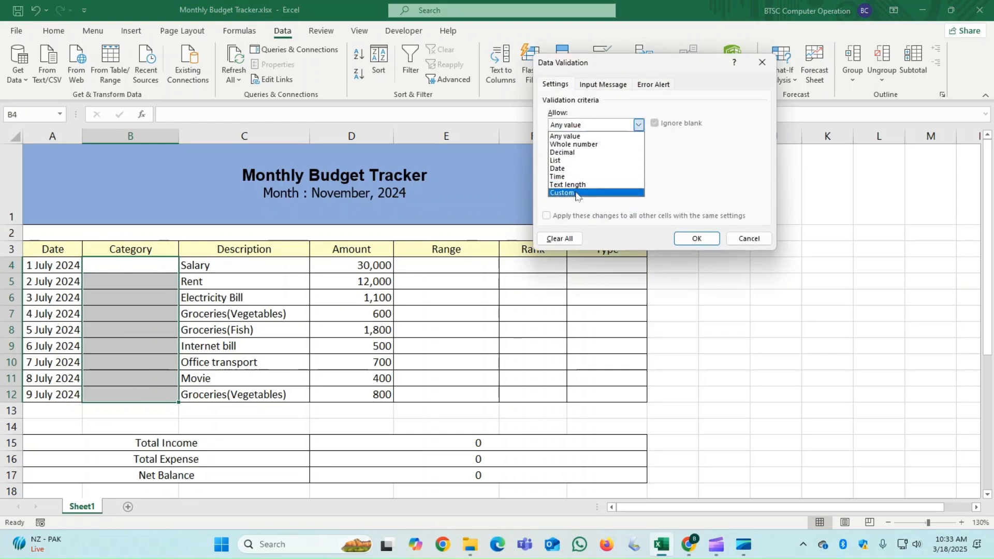
pyautogui.click(567, 192)
pyautogui.click(576, 174)
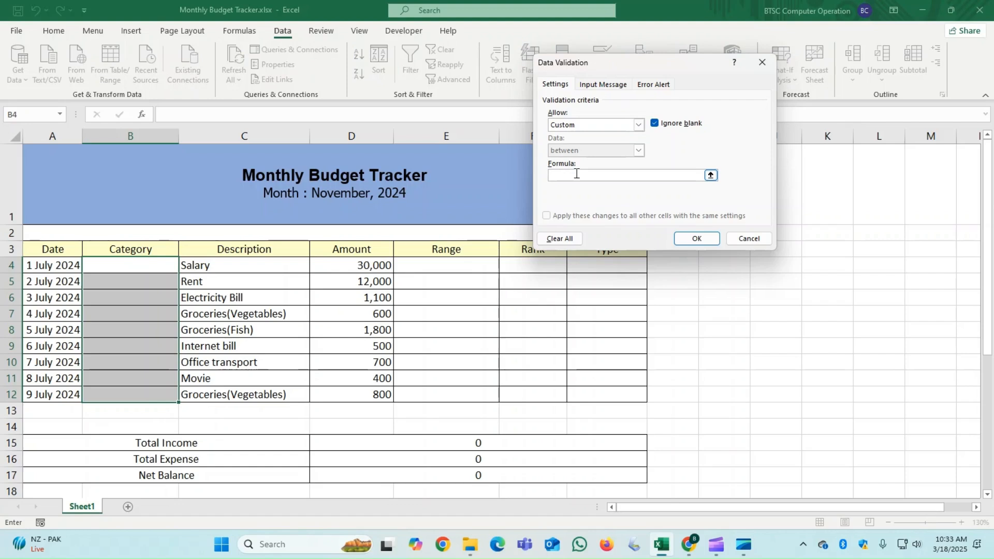
# - Start the validation formula as =OR(B4="INCOME", in the rule for the Category cells
pyautogui.write('=OR')
pyautogui.write('B4="INCOME",B4=')
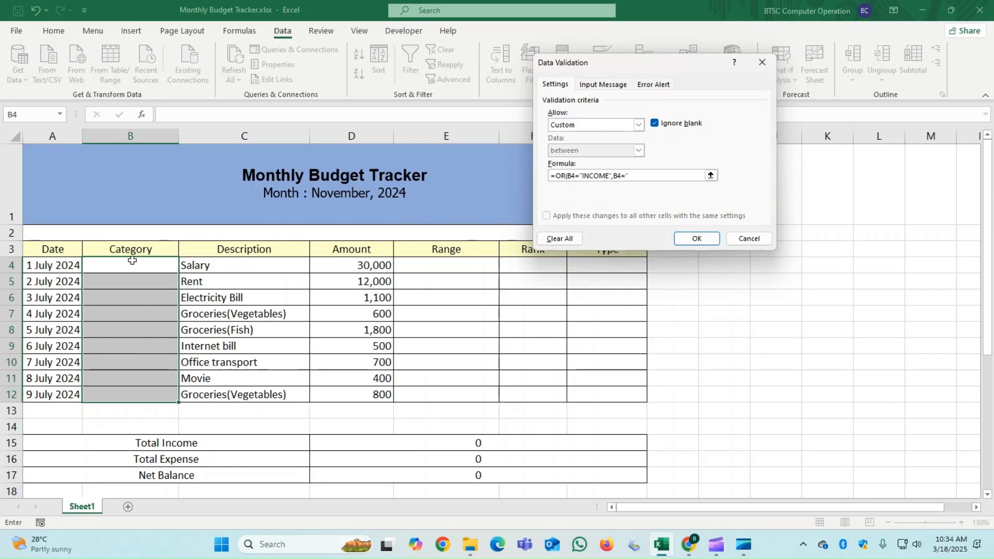
pyautogui.write('"')
pyautogui.write('EXP')
# - Add the condition B4="HOUSING" to the validation formula
pyautogui.press('BackSpace')
pyautogui.press('BackSpace')
pyautogui.press('BackSpace')
pyautogui.write('HOUSE')
pyautogui.press('BackSpace')
pyautogui.write('INT')
pyautogui.press('BackSpace')
pyautogui.write('G",B4=')
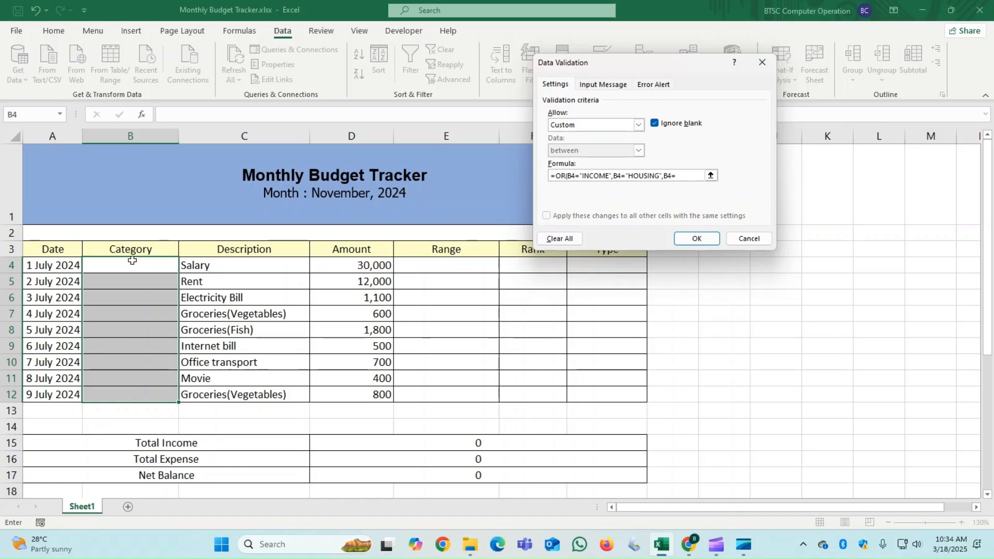
pyautogui.write('UTILITIES')
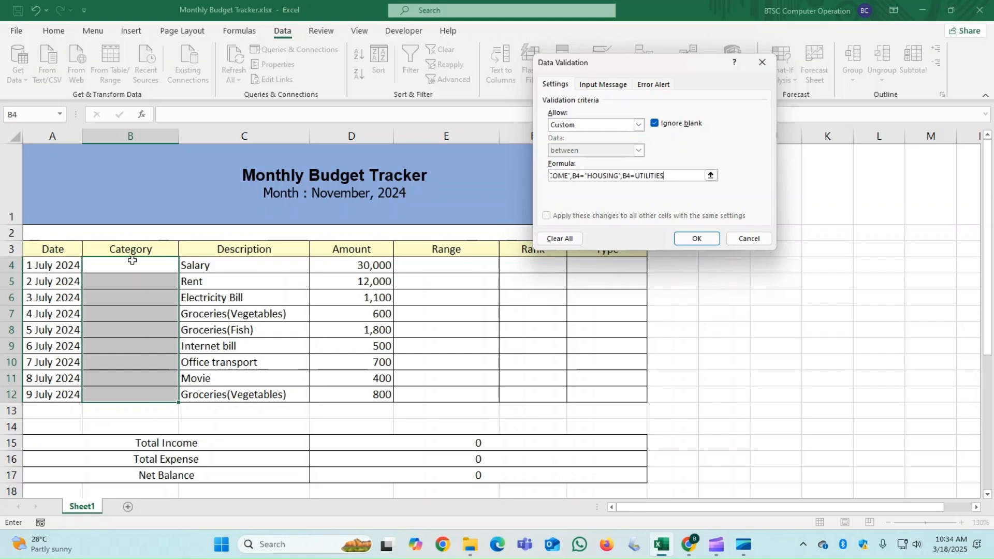
pyautogui.write('"')
# - Add the condition B4="UTILITIES" to the validation formula, with the word enclosed in quotation marks
pyautogui.click(636, 176)
pyautogui.write('",B4="FOOD",B4=')
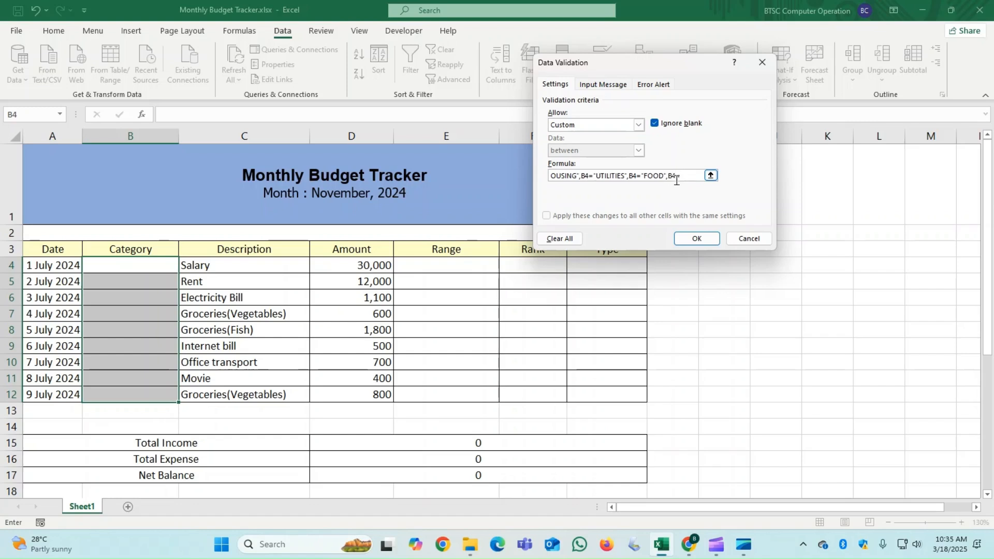
pyautogui.write('"TRANSPORT",')
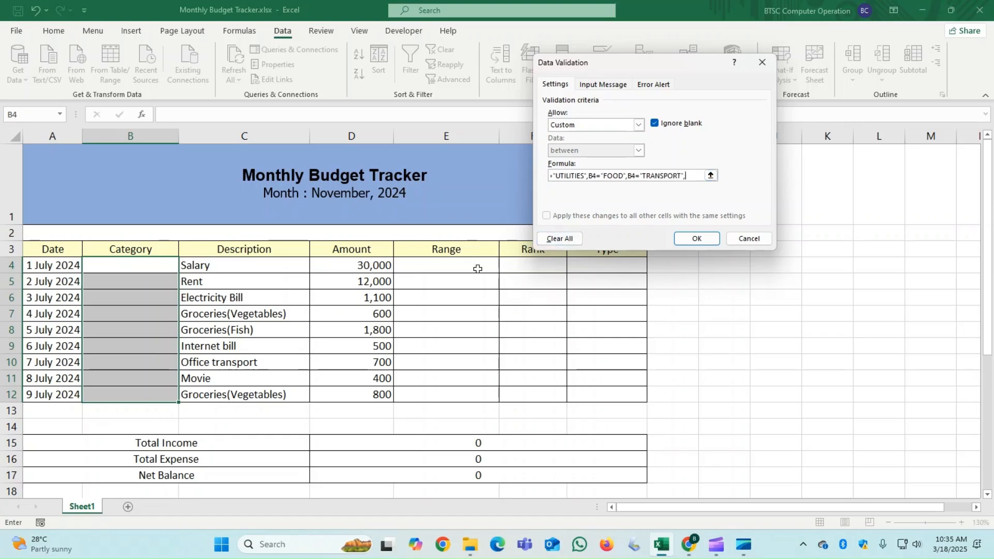
# - Add the conditions B4="FOOD" and B4="TRANSPORT" to the validation formula
pyautogui.write('B4="ENTE')
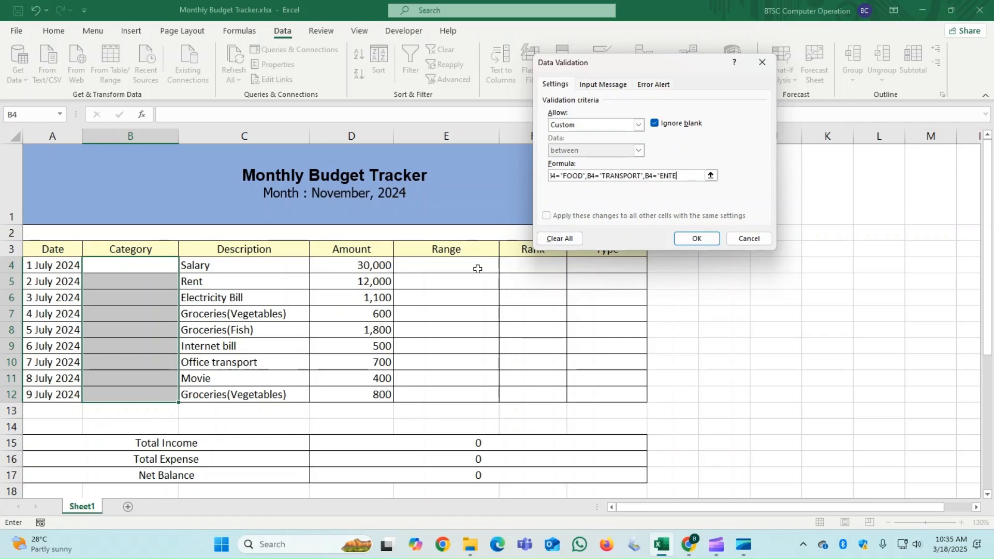
pyautogui.write('RTAINMENT')
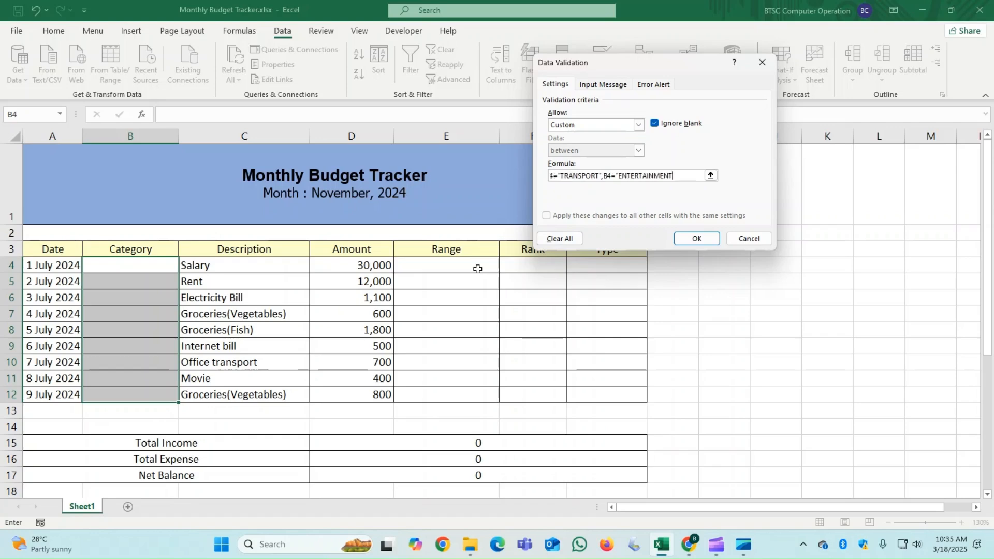
pyautogui.write('")')
# - Complete the validation formula with B4="ENTERTAINMENT") and apply the rule to the Category cells
pyautogui.press('Return')
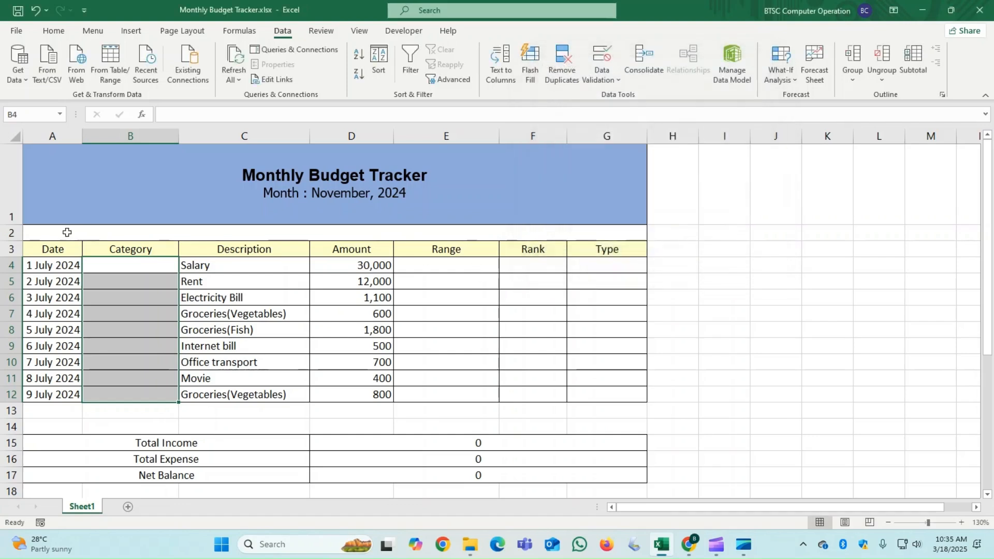
# - Enter the category INCOME in cell B4 for the Salary row
pyautogui.click(144, 266)
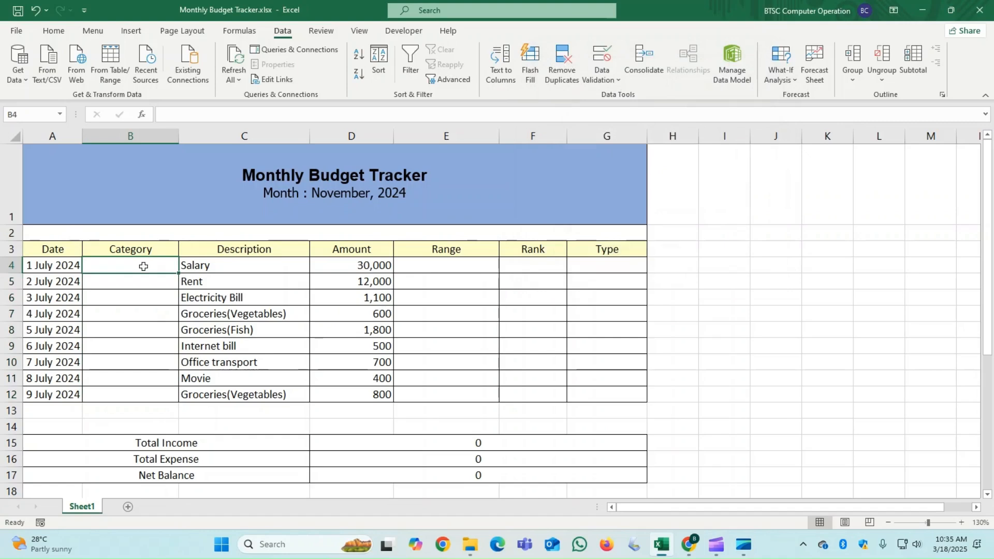
pyautogui.write('INCME')
pyautogui.press('BackSpace')
pyautogui.press('BackSpace')
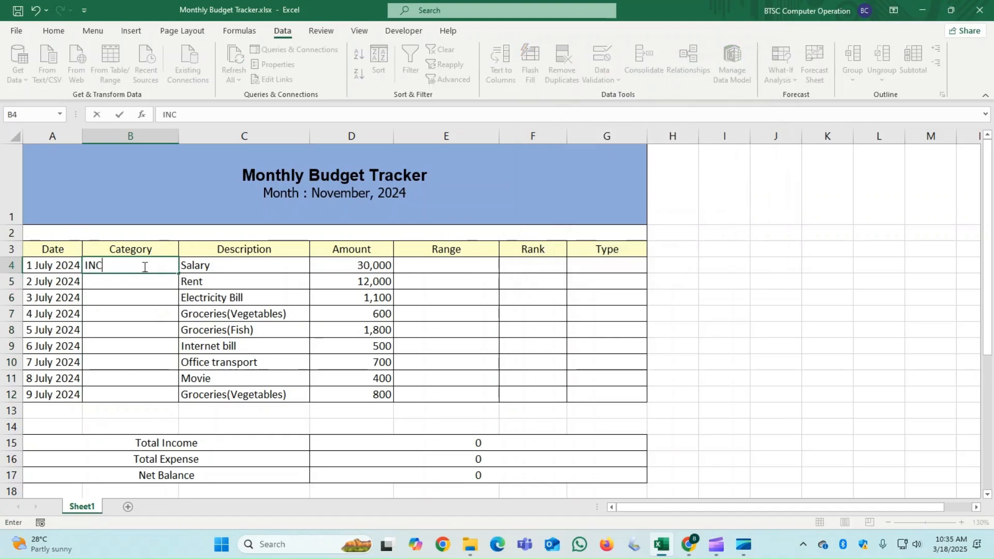
pyautogui.write('OME')
pyautogui.press('Return')
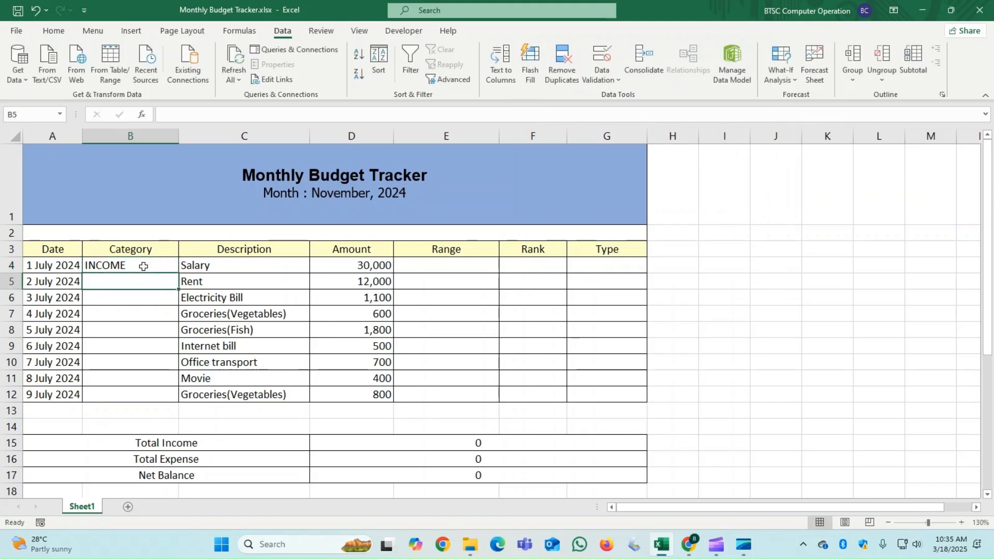
# - Test the validation rule by trying to enter KDSFSDA in cell B5, and cancel the entry
pyautogui.write('KDSFSDA')
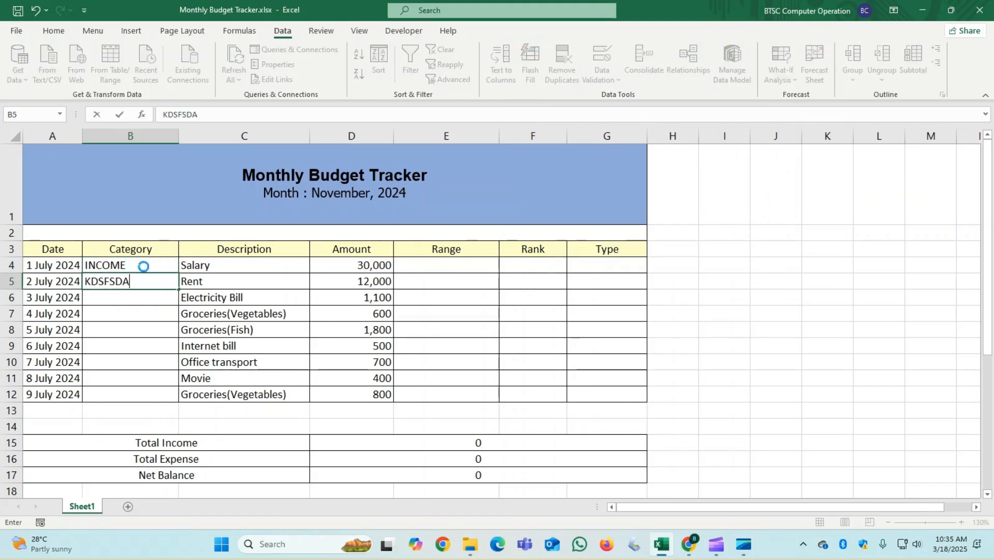
pyautogui.press('Return')
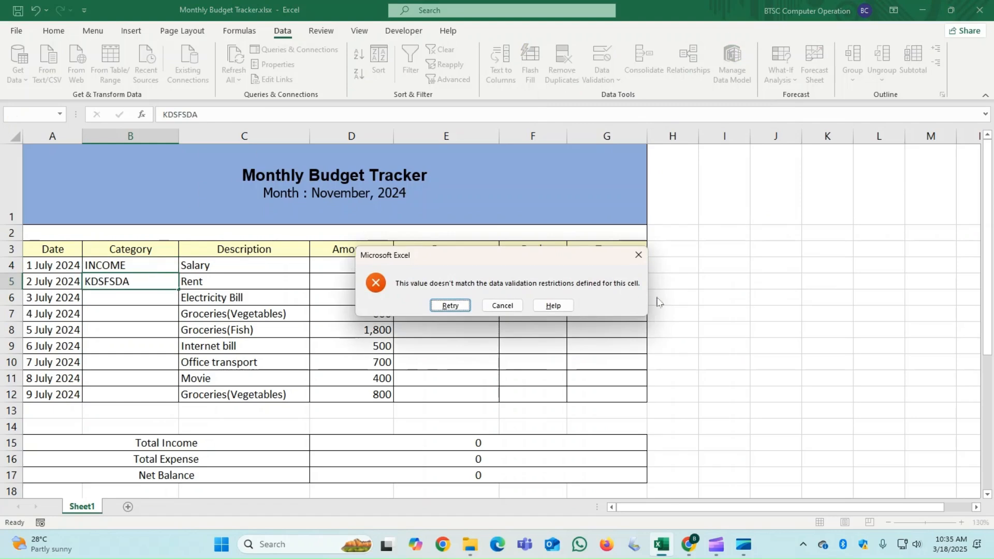
pyautogui.click(503, 305)
# - Enter the categories HOUSING in B5 for Rent and UTILITIES in B6 for Electricity Bill
pyautogui.click(128, 285)
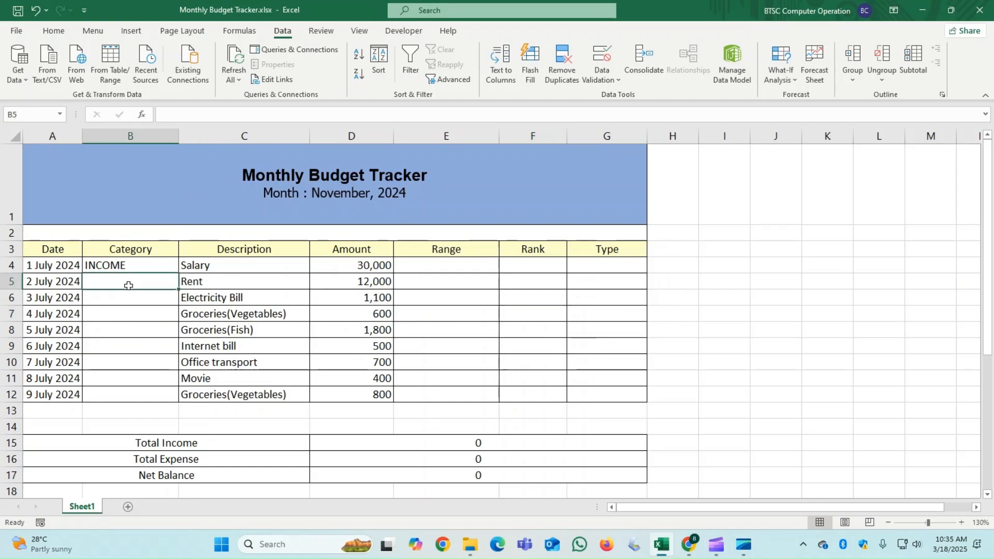
pyautogui.write('HOUSING')
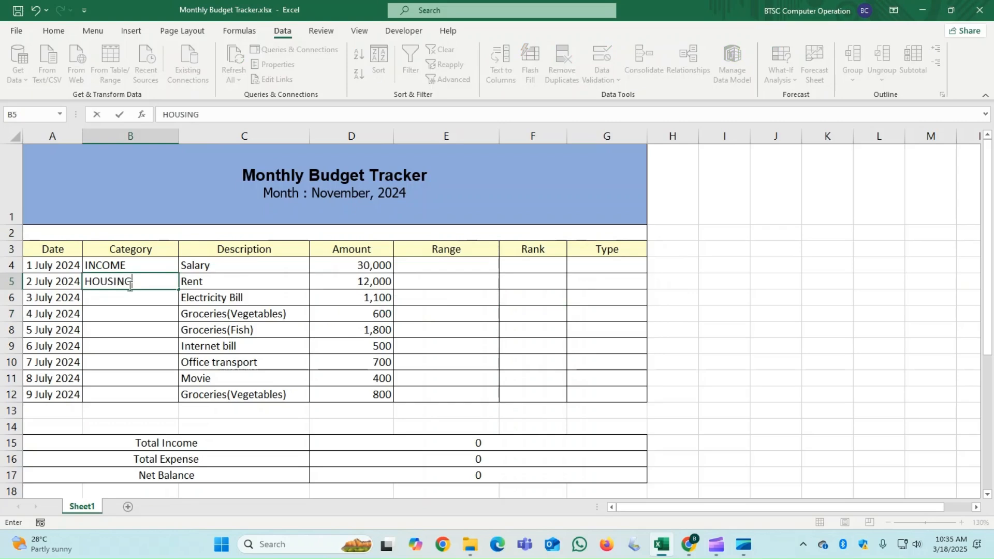
pyautogui.press('Return')
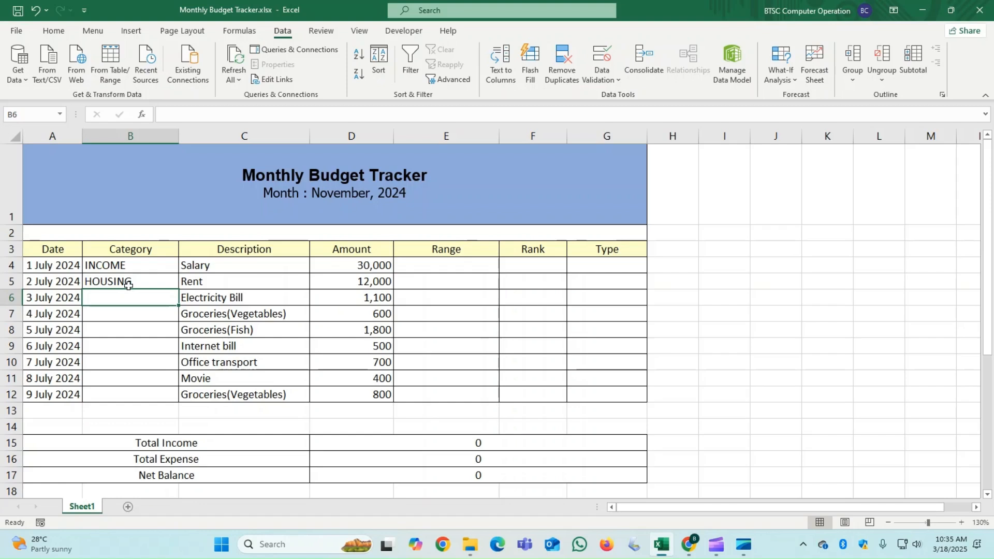
pyautogui.write('UTILIT')
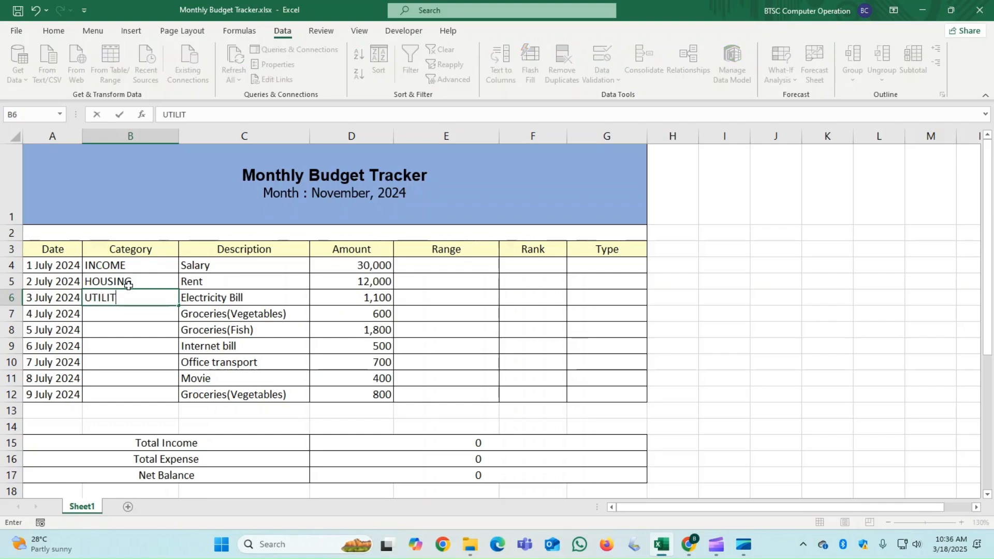
pyautogui.write('IES')
pyautogui.press('Return')
# - Enter the category FOOD in B7 and B8 for the vegetable and fish groceries
pyautogui.write('F')
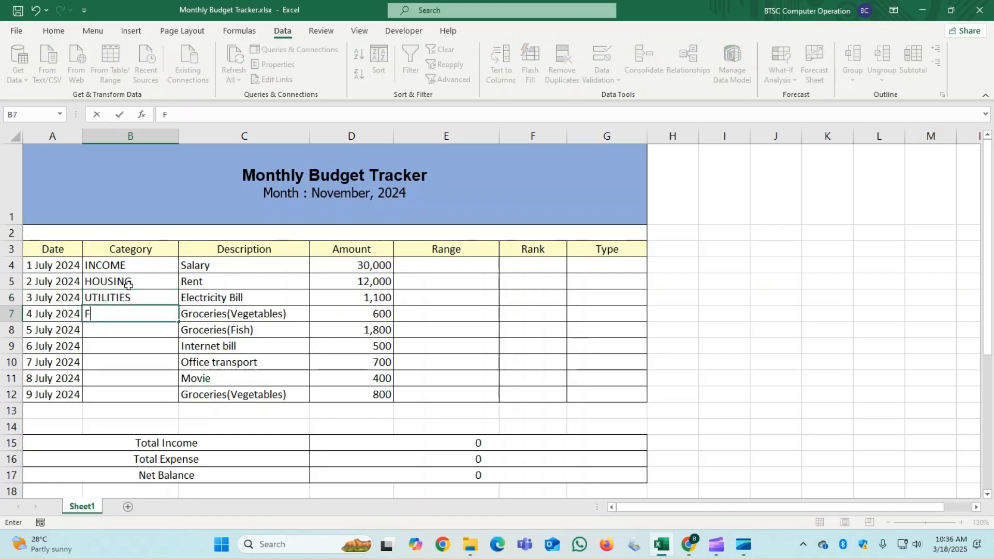
pyautogui.write('OOD')
pyautogui.press('Return')
pyautogui.write('F')
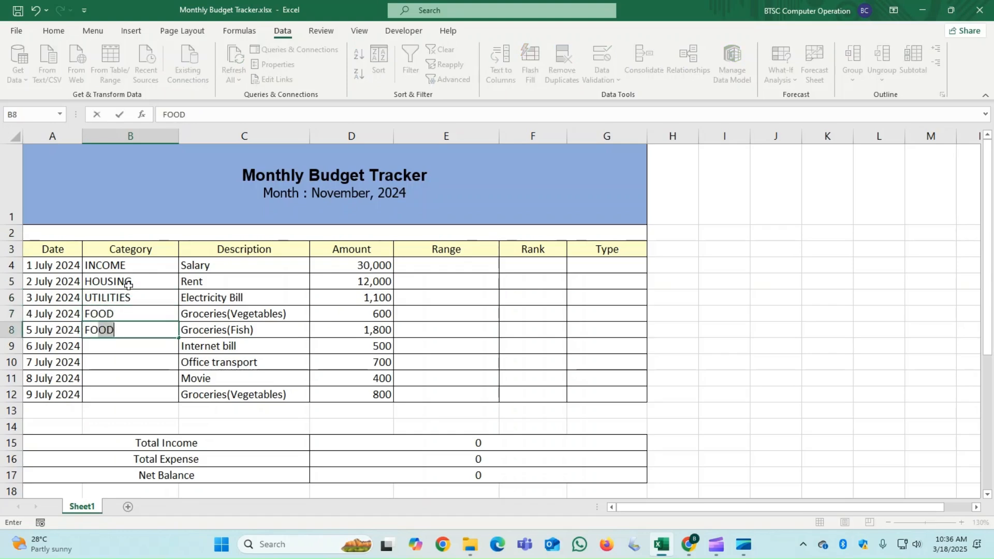
pyautogui.press('Return')
# - Enter the category UTILITIES in B9 for the Internet bill and ENTERTAINMENT in B10
pyautogui.write('UTILITIES')
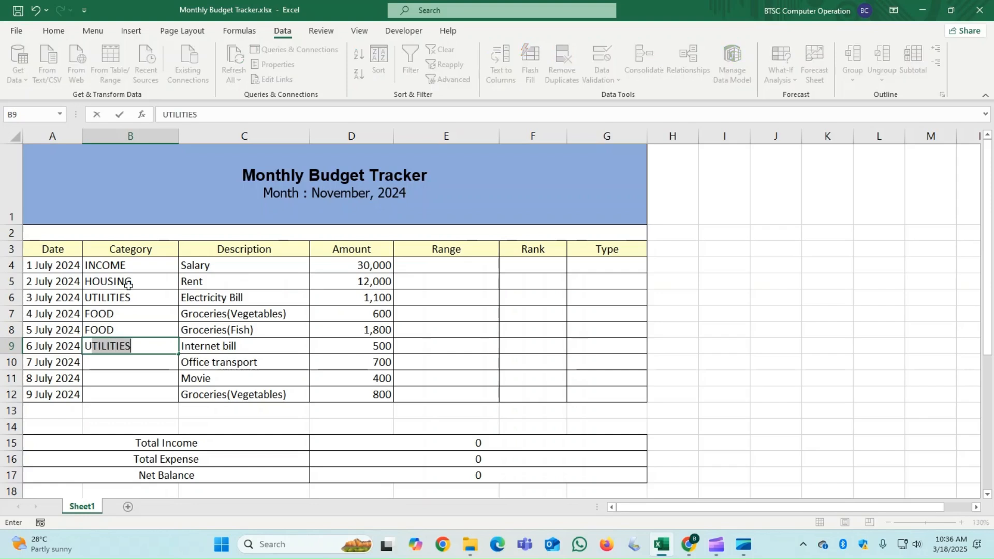
pyautogui.press('Return')
pyautogui.write('ENTER')
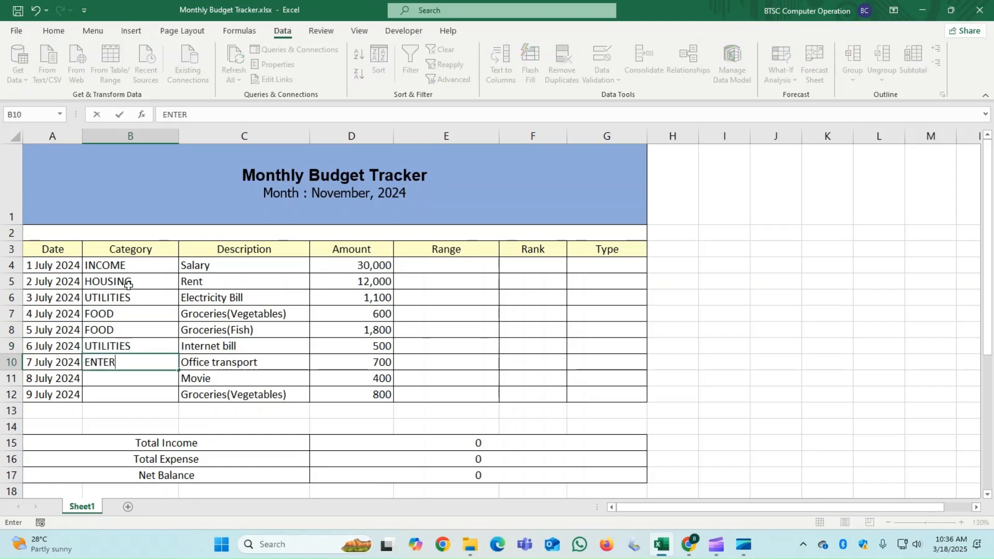
pyautogui.write('TAINMENT')
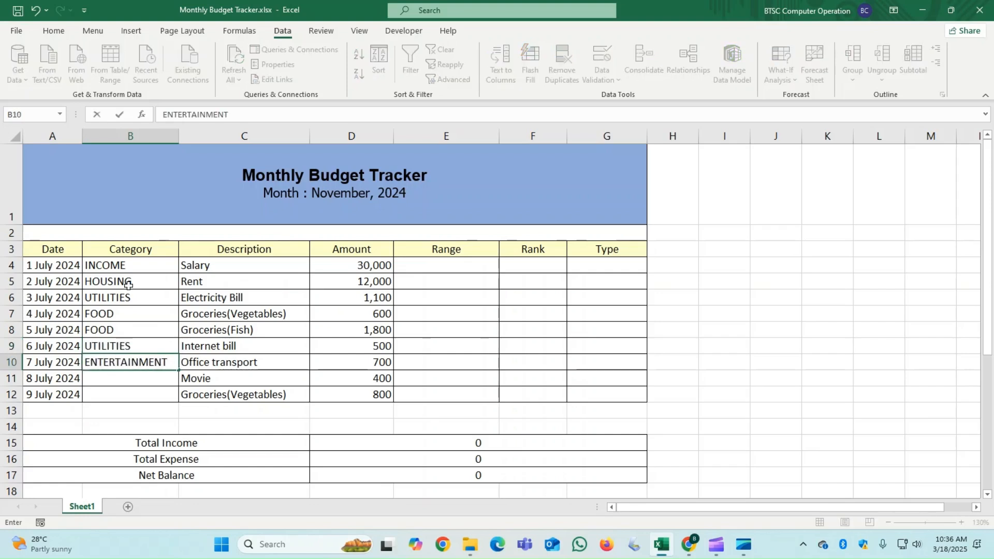
pyautogui.press('Return')
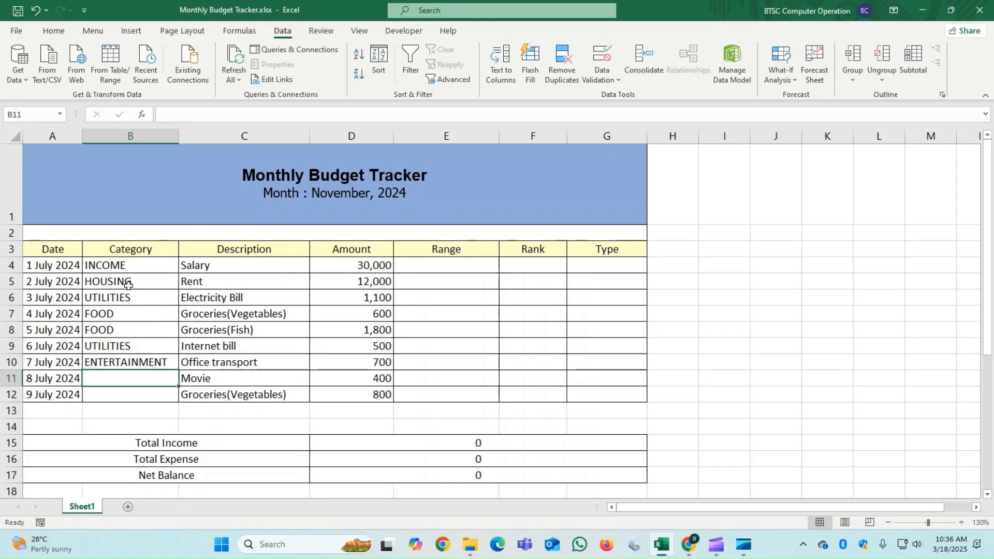
# - Move ENTERTAINMENT from B10 down to B11 for the Movie row, and enter TRANSPORT in B10 for Office transport
pyautogui.click(134, 362)
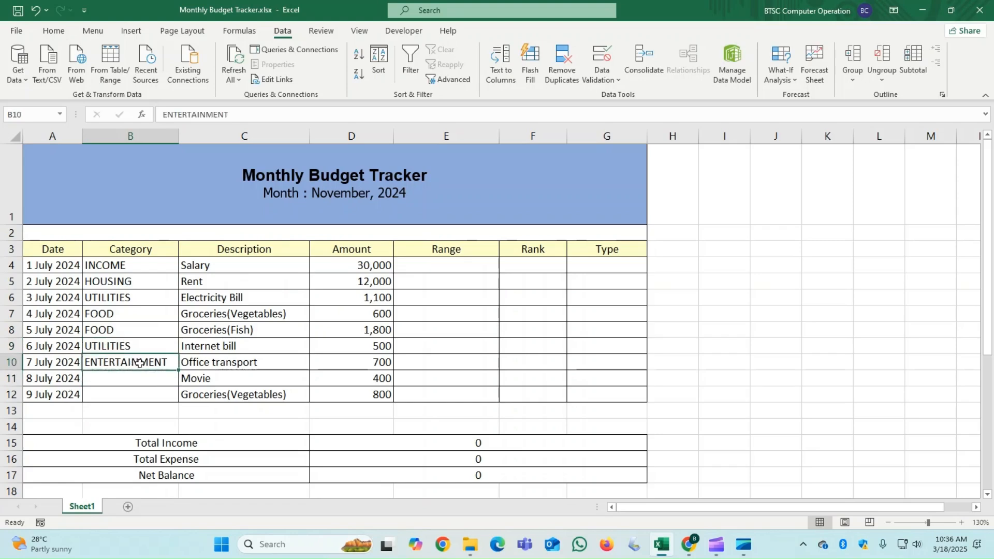
pyautogui.moveTo(143, 369); pyautogui.dragTo(134, 371)
pyautogui.click(135, 365)
pyautogui.write('TRANS')
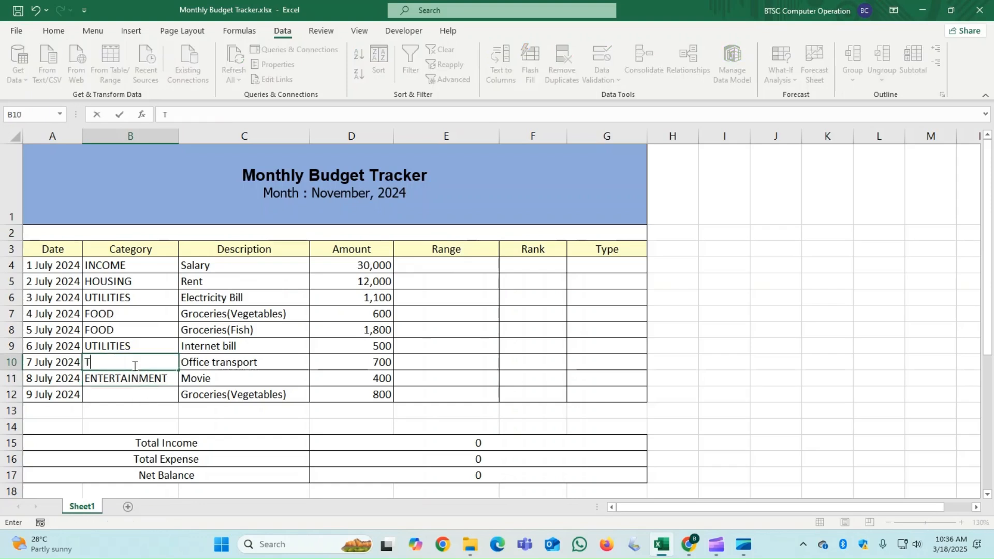
pyautogui.write('PORT')
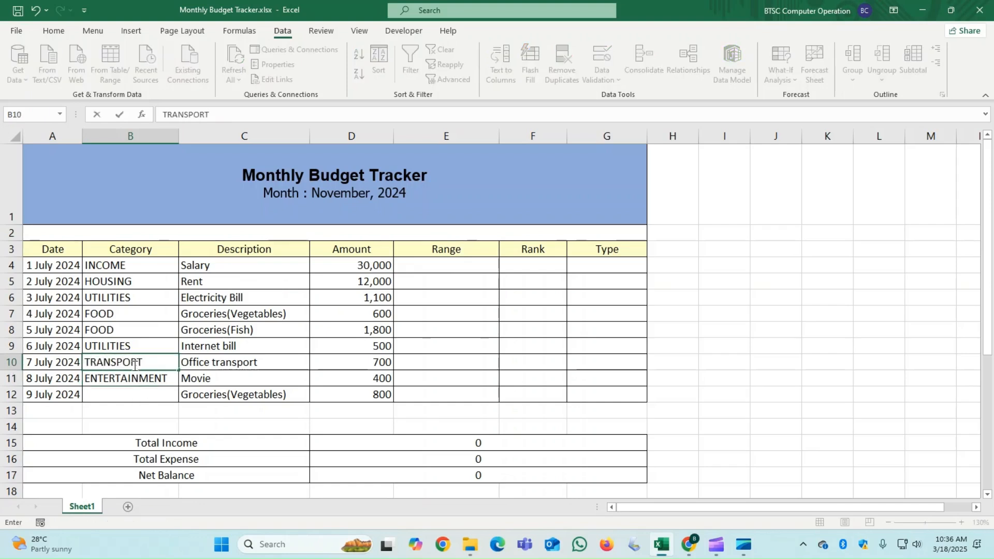
pyautogui.press('Return')
pyautogui.press('Return')
# - Enter the category FOOD in B12 for the last vegetable groceries row
pyautogui.write('FOOD')
pyautogui.press('Return')
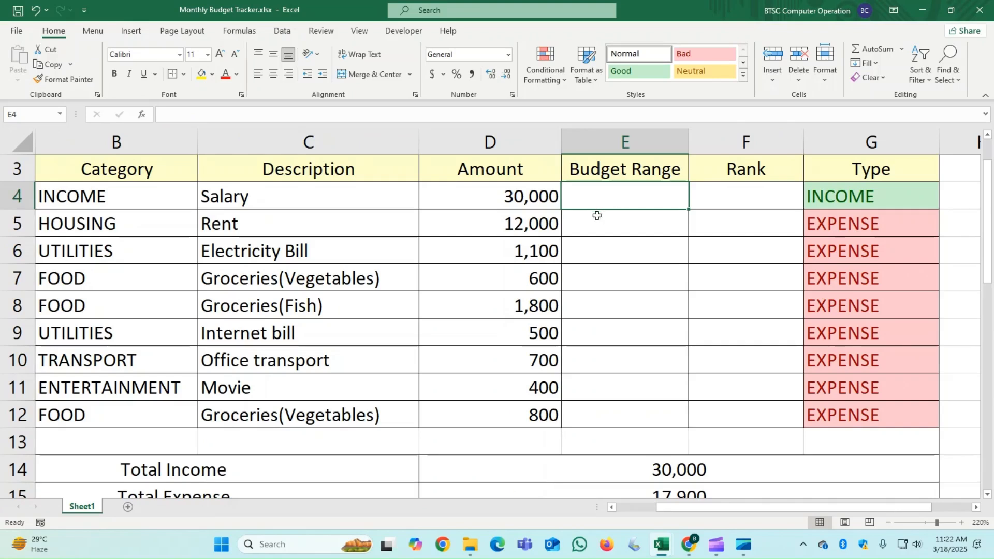
pyautogui.moveTo(527, 226); pyautogui.dragTo(526, 410)
pyautogui.moveTo(895, 227); pyautogui.dragTo(875, 388)
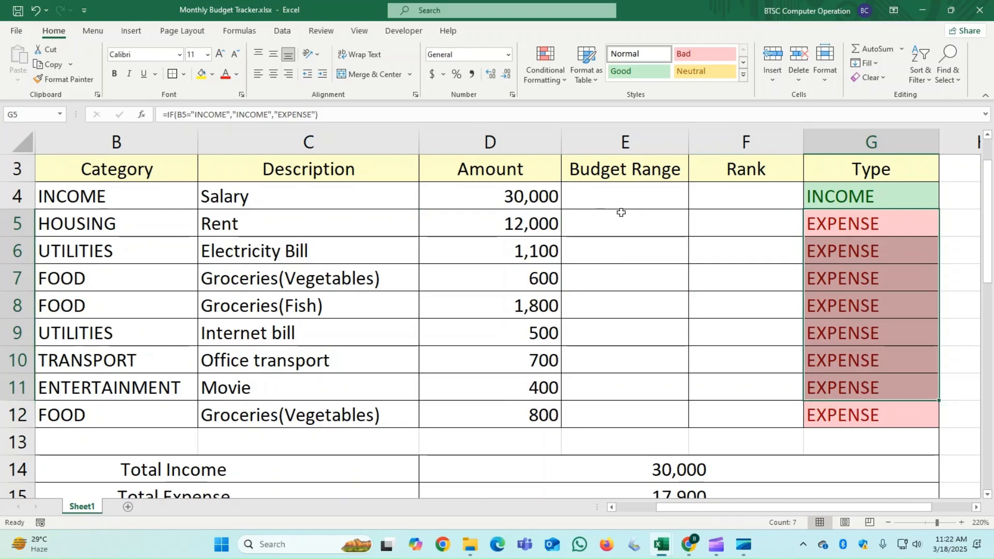
pyautogui.click(608, 224)
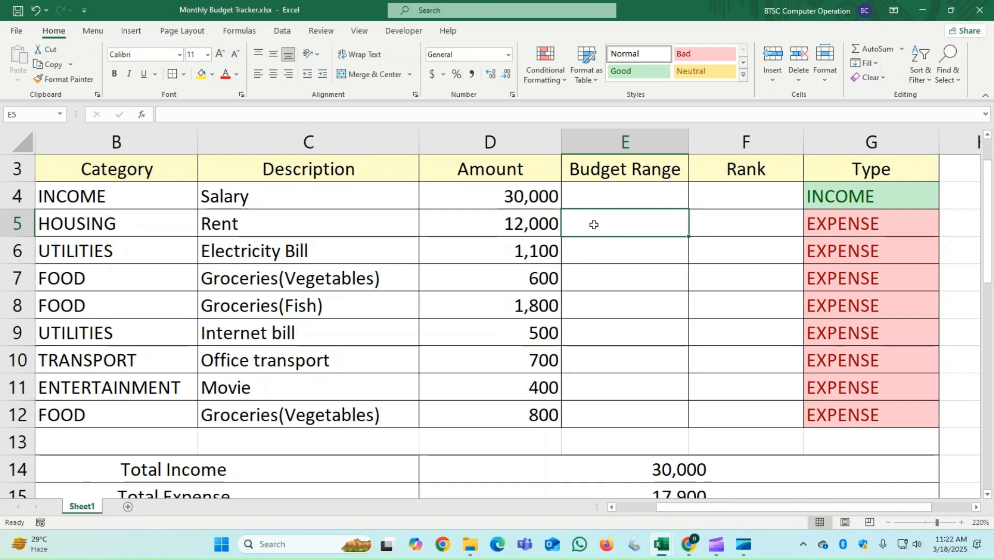
# - Begin a Budget Range formula in E4 with =IF(B4="INCOME","INCOME", to return INCOME for income rows
pyautogui.click(619, 197)
pyautogui.write('=')
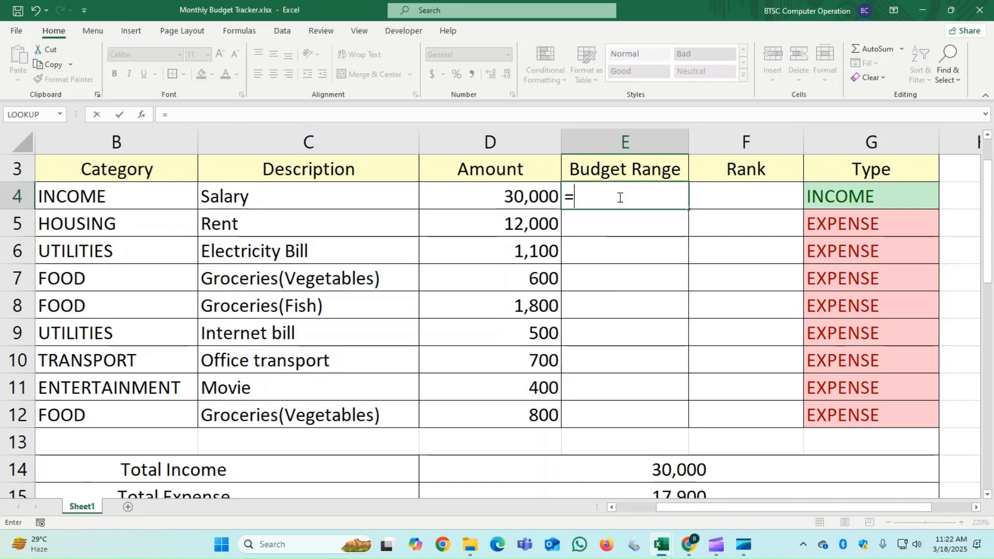
pyautogui.write('IF(')
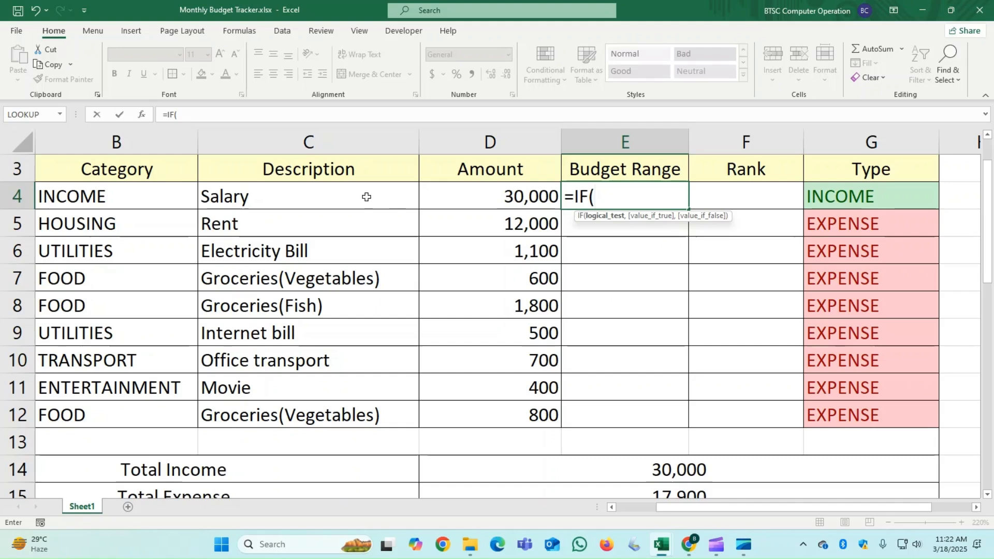
pyautogui.click(152, 199)
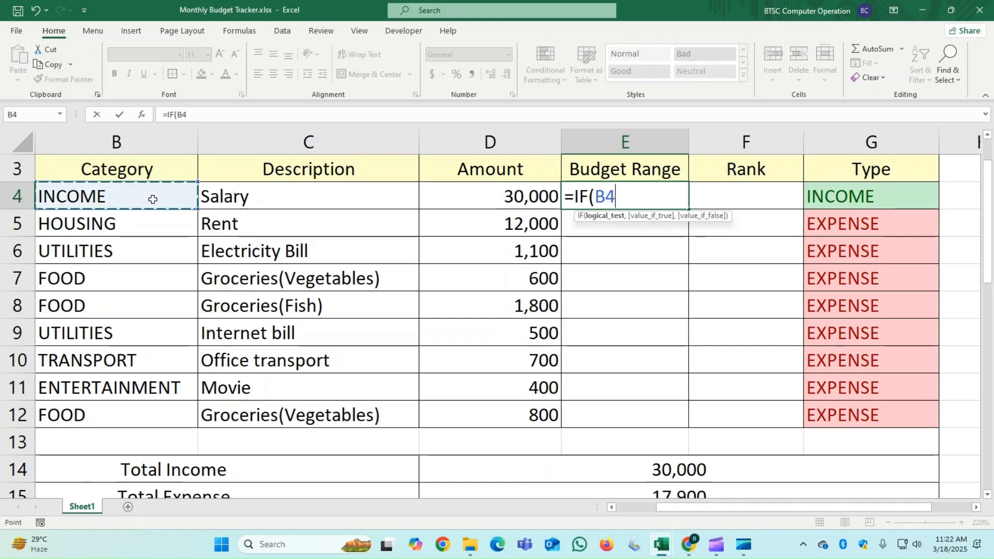
pyautogui.write('=')
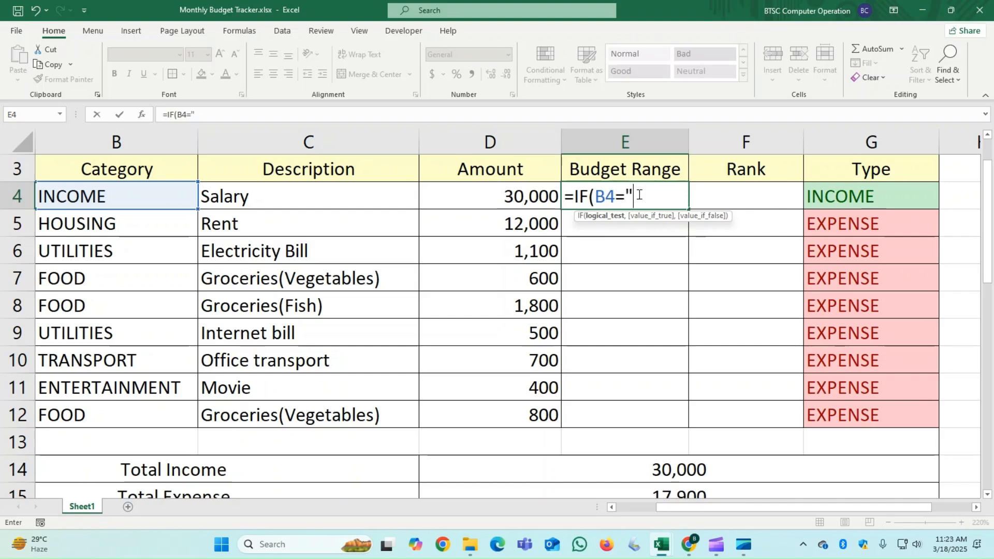
pyautogui.write('INCOME"')
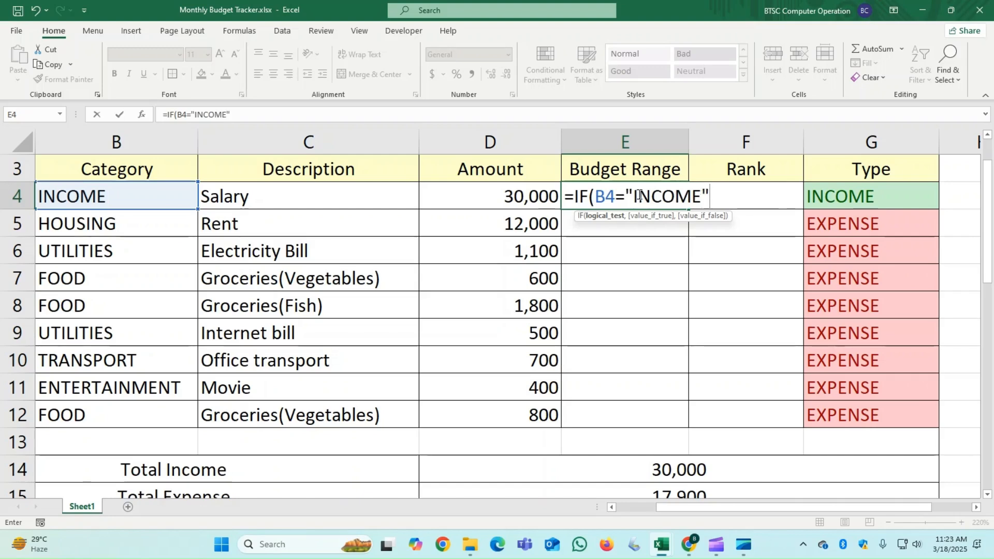
pyautogui.write(',"INCOME')
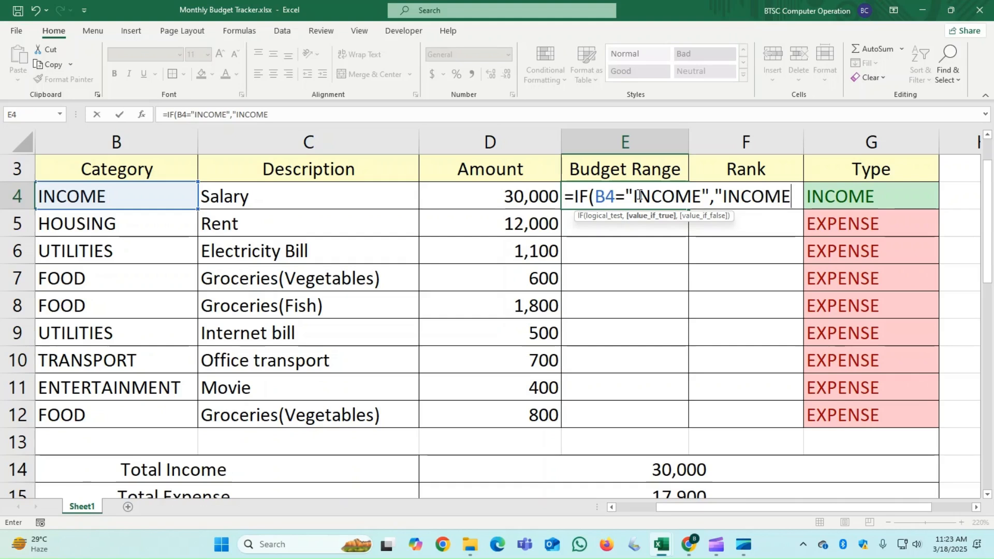
pyautogui.write('",')
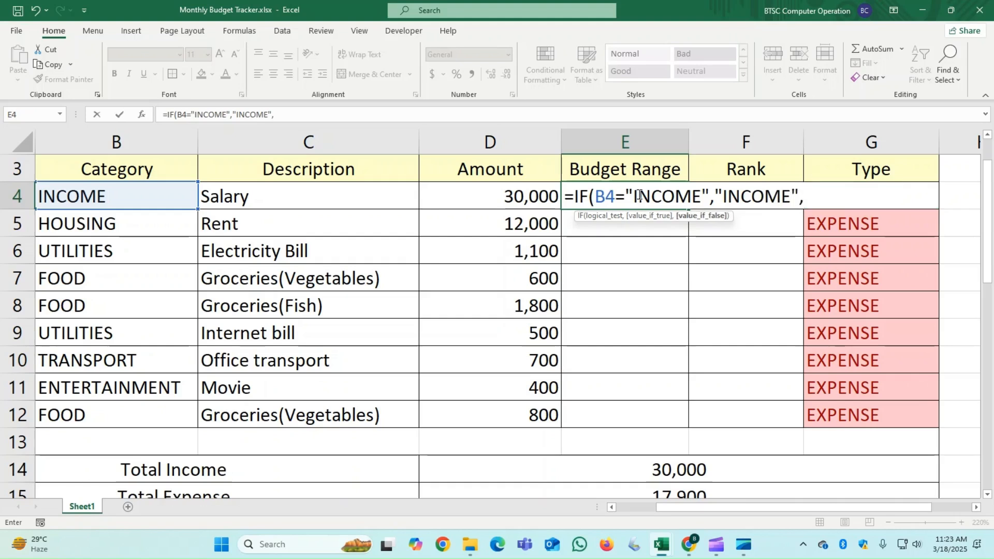
pyautogui.write('IF(')
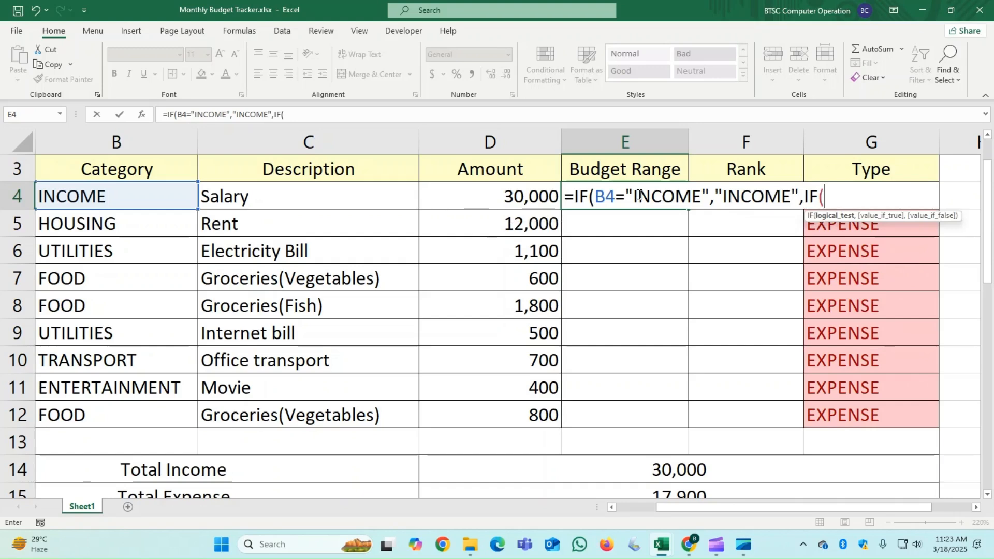
# - Nest a second IF in the E4 formula testing D4>$D$4*20%, with an absolute reference to the salary amount
pyautogui.click(524, 197)
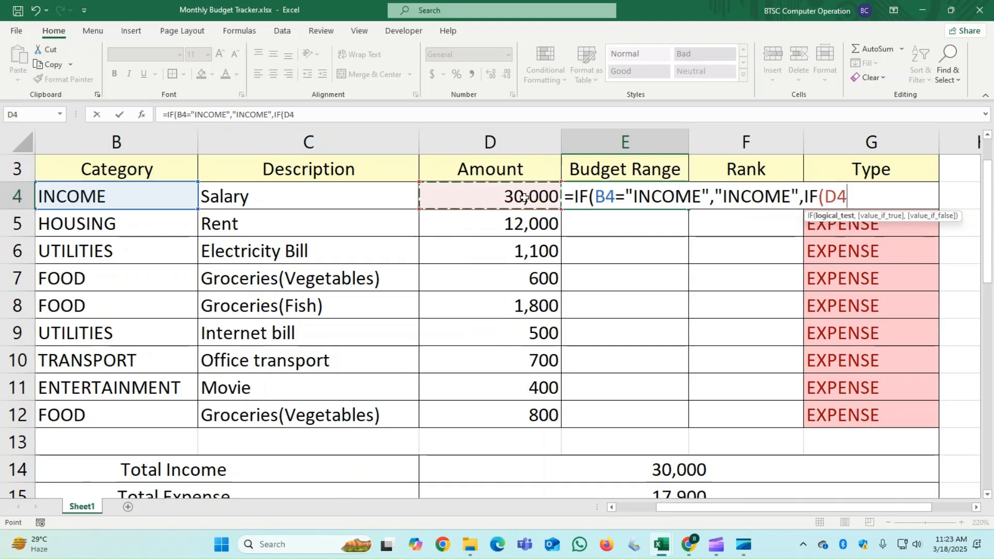
pyautogui.write('>')
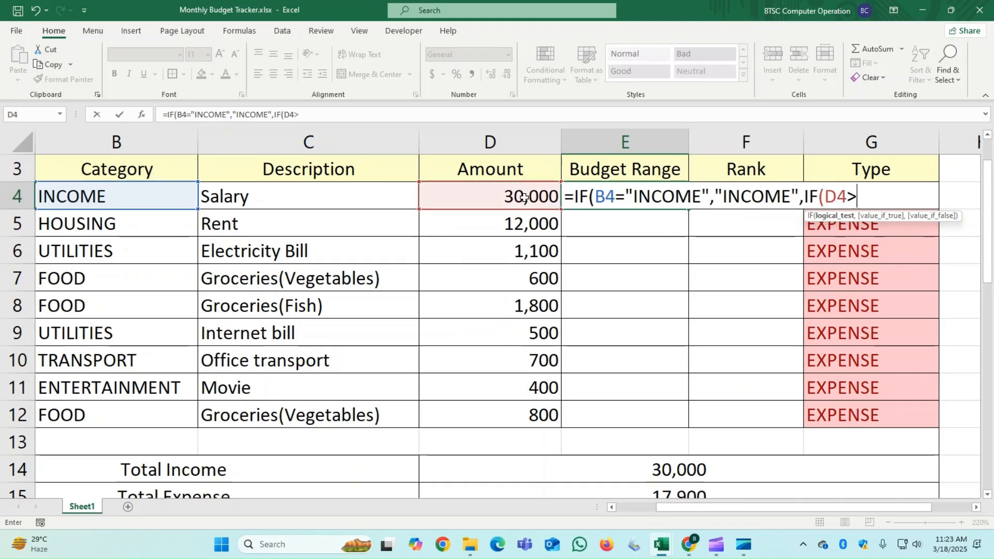
pyautogui.click(523, 197)
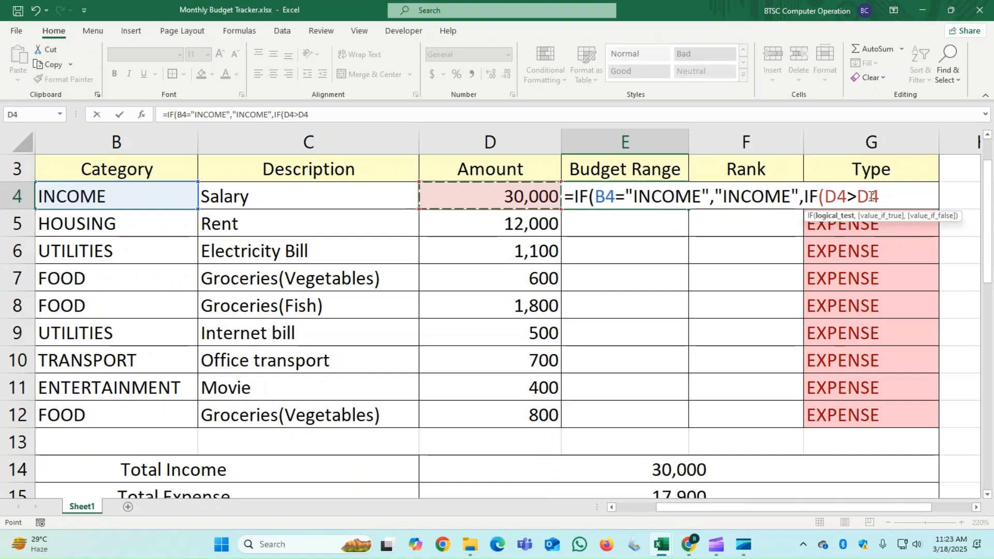
pyautogui.moveTo(878, 196); pyautogui.dragTo(859, 195)
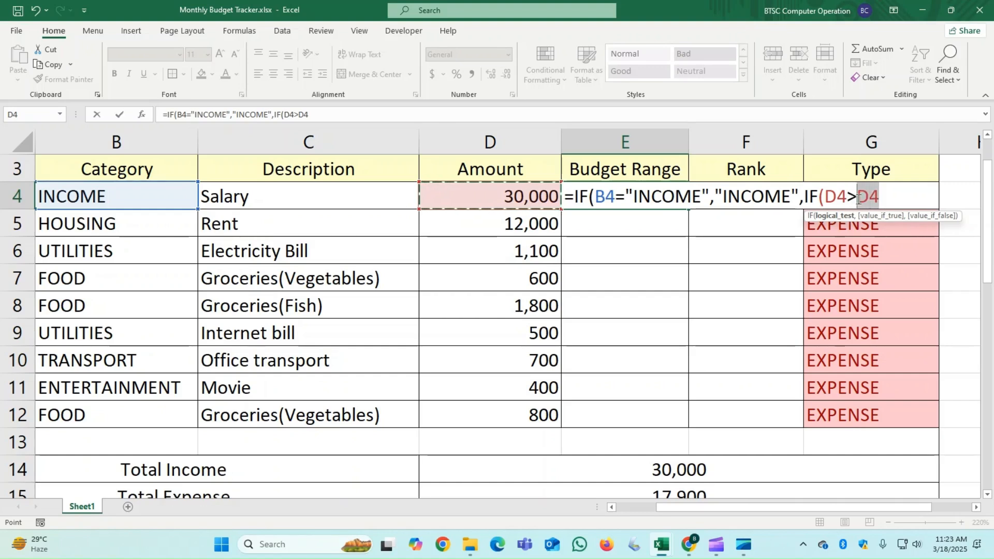
pyautogui.press('F4')
pyautogui.click(908, 197)
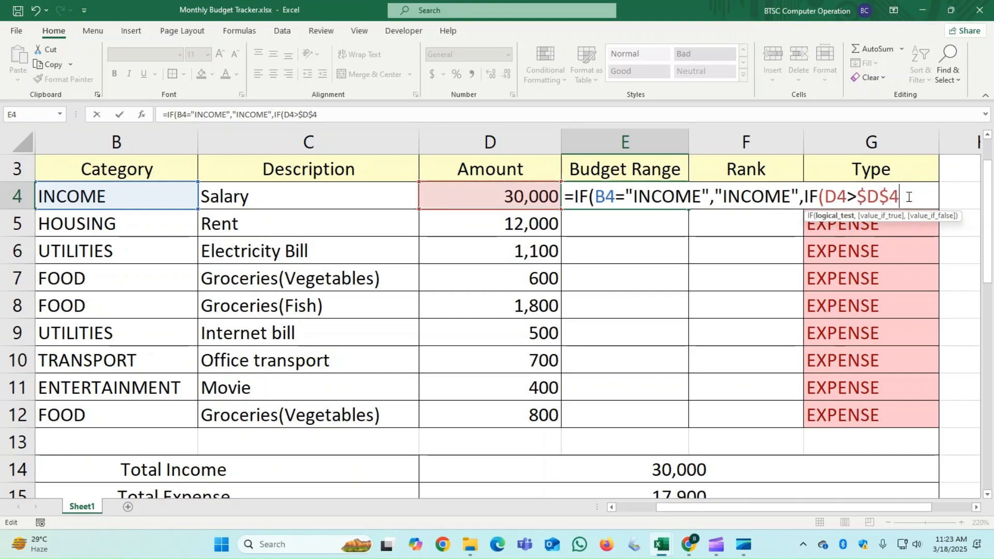
pyautogui.write('*20%')
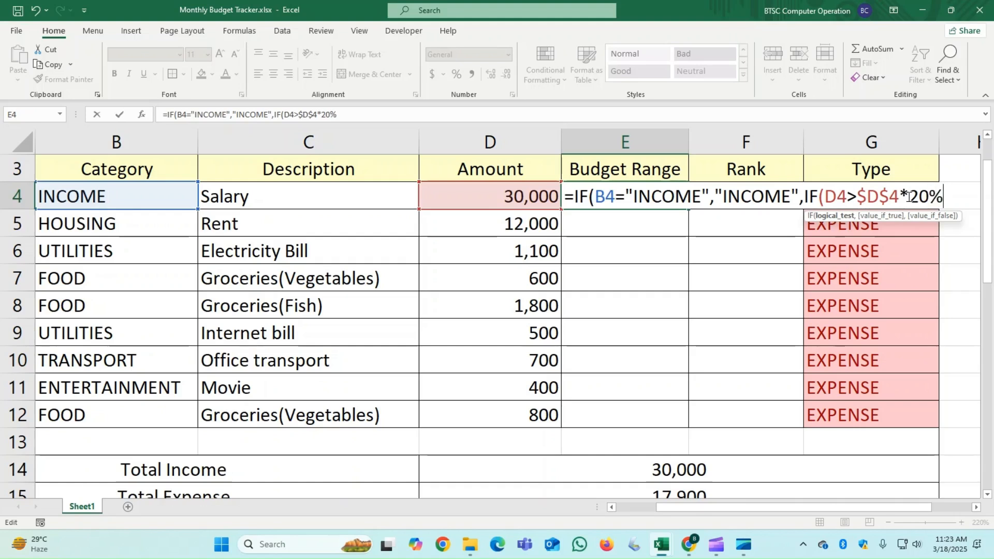
pyautogui.write(',')
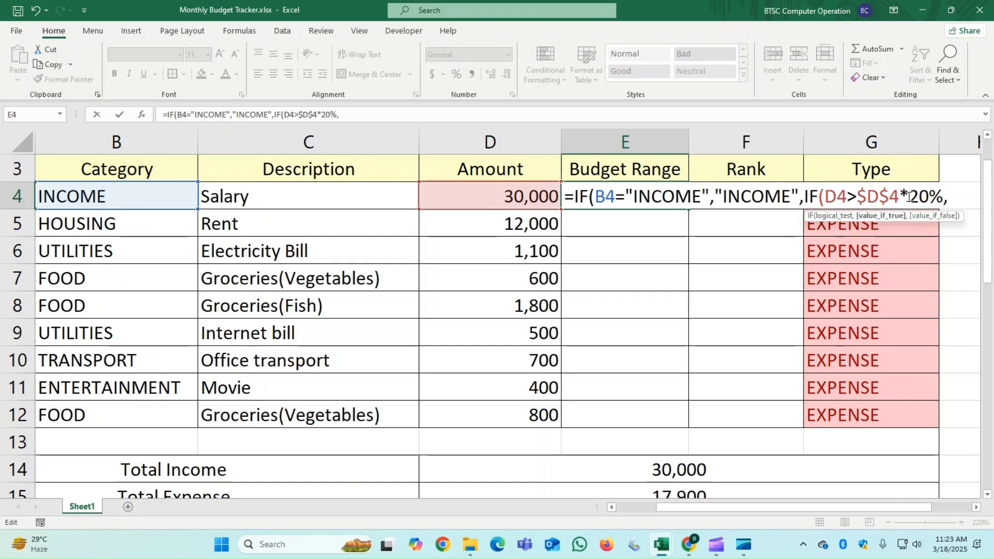
pyautogui.write('"OVER B')
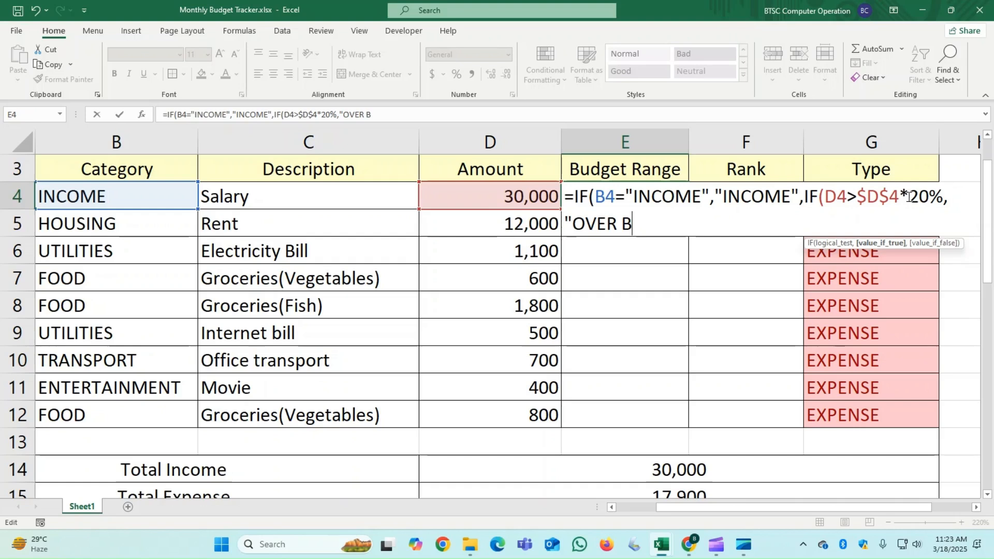
pyautogui.write('UDGET')
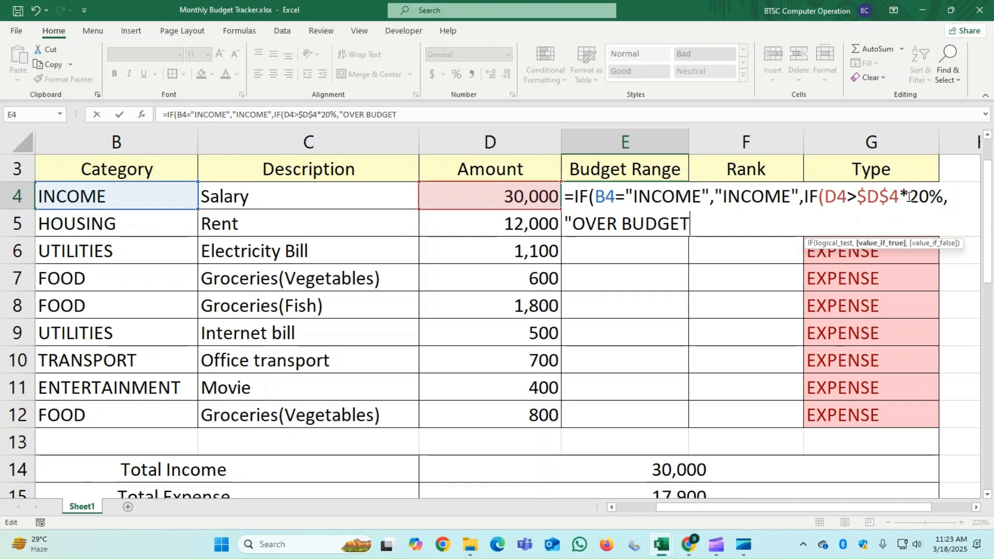
pyautogui.write('",I')
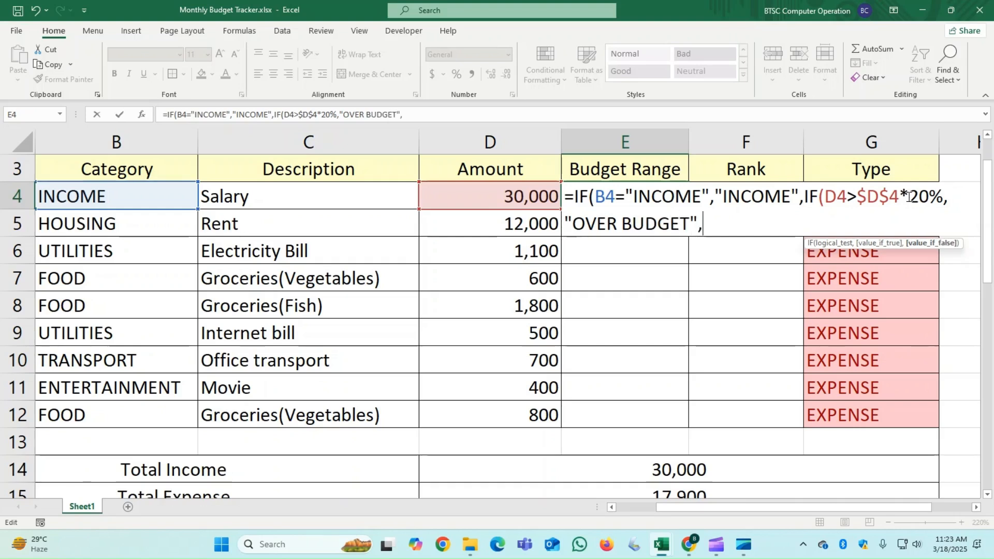
pyautogui.write('F(')
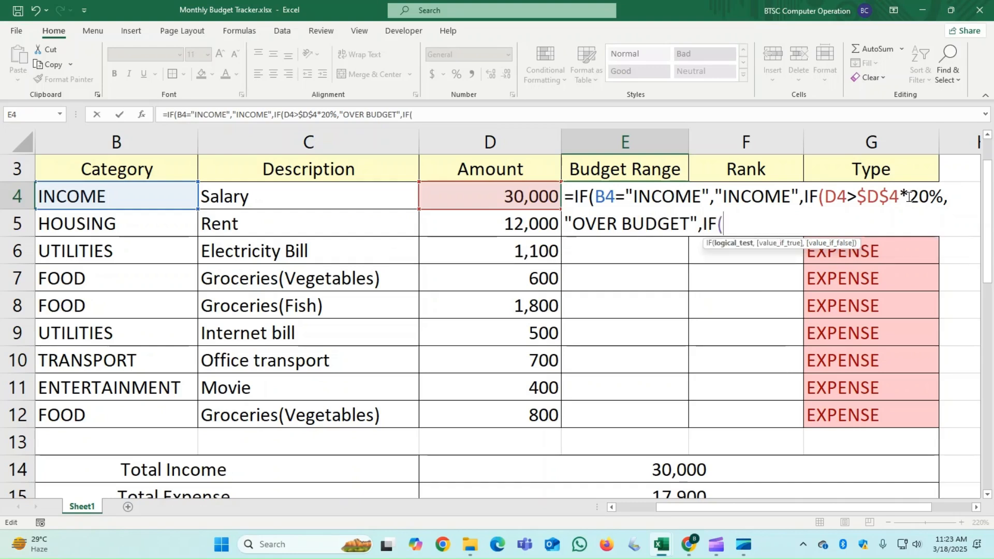
# - Nest a third IF in the E4 formula starting its test with D4<$D$4, using an absolute reference to the salary amount
pyautogui.click(514, 199)
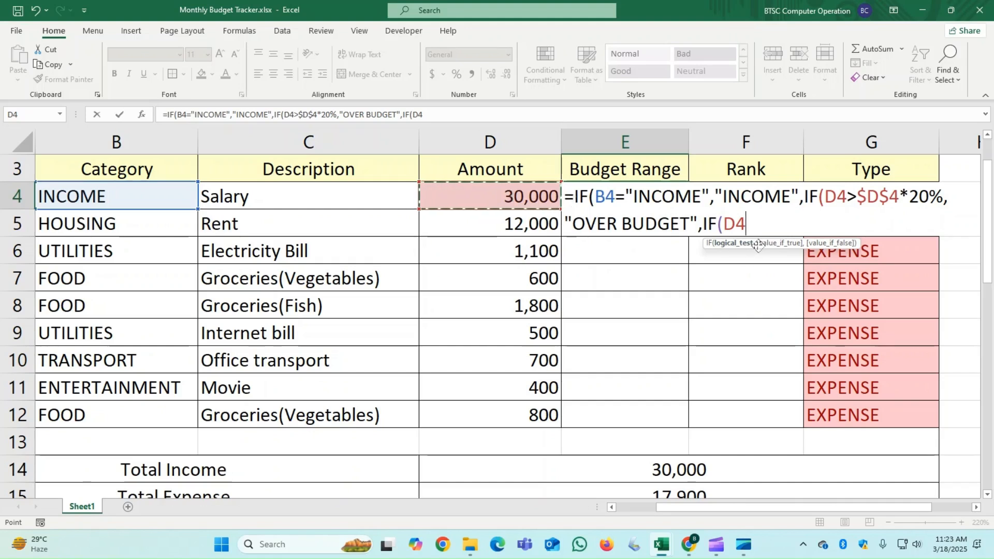
pyautogui.write('<')
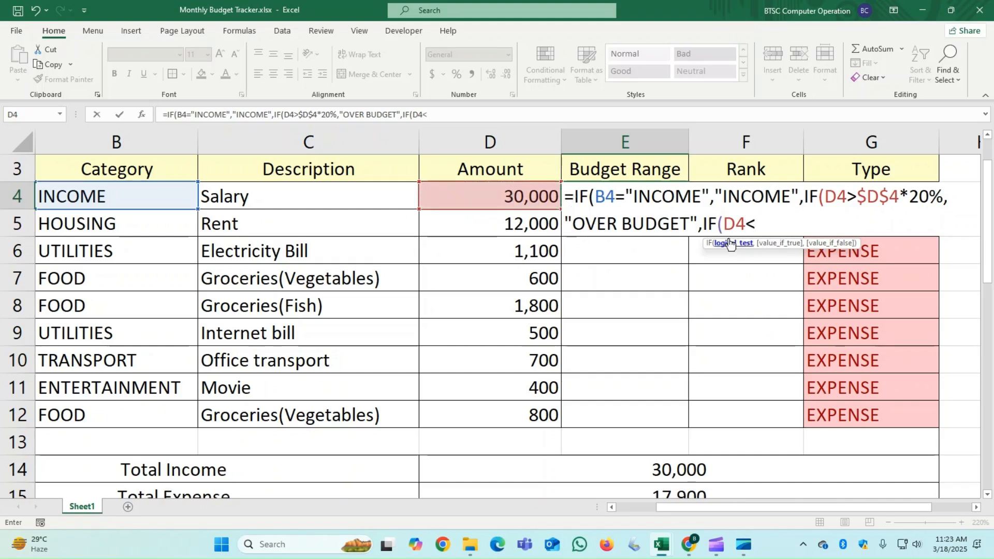
pyautogui.click(528, 200)
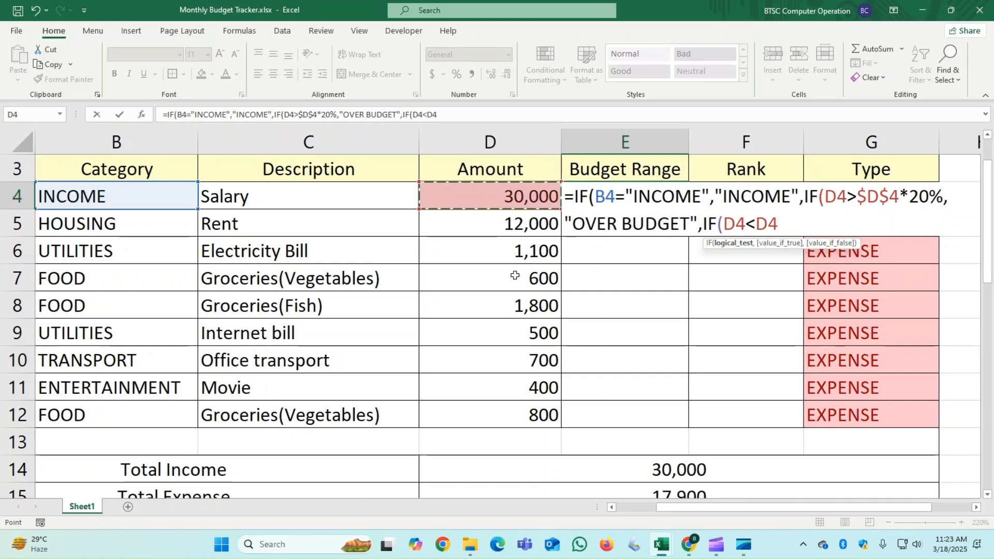
pyautogui.press('F4')
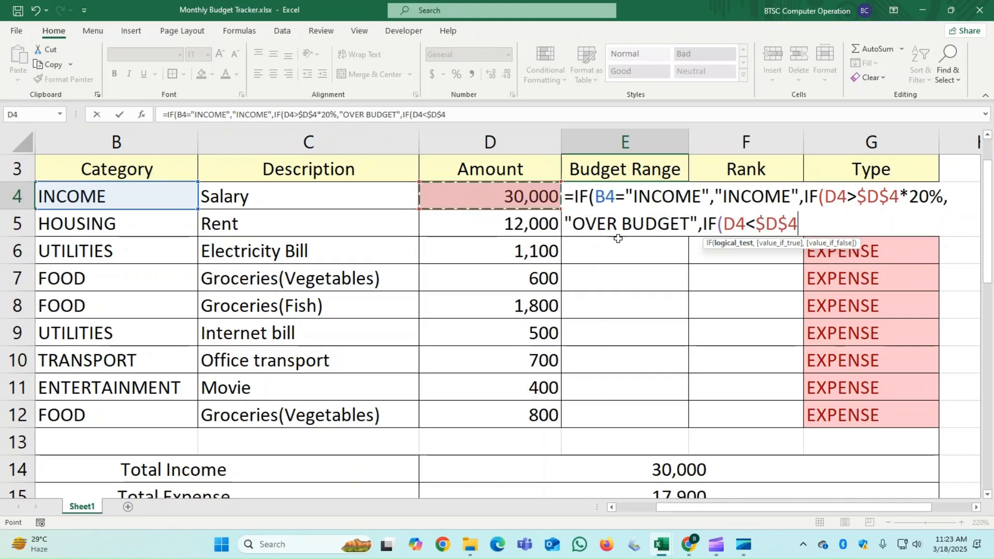
pyautogui.click(798, 225)
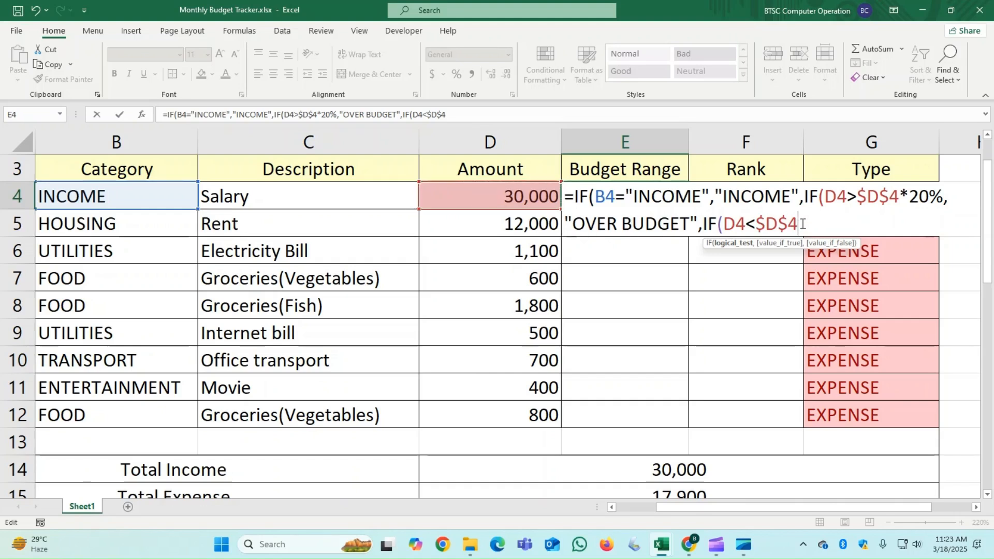
# - Complete the third IF's condition in E4 by multiplying the $D$4 reference by 20%
pyautogui.write(',')
pyautogui.press('BackSpace')
pyautogui.write('/*')
pyautogui.press('BackSpace')
pyautogui.press('BackSpace')
pyautogui.write('*20%')
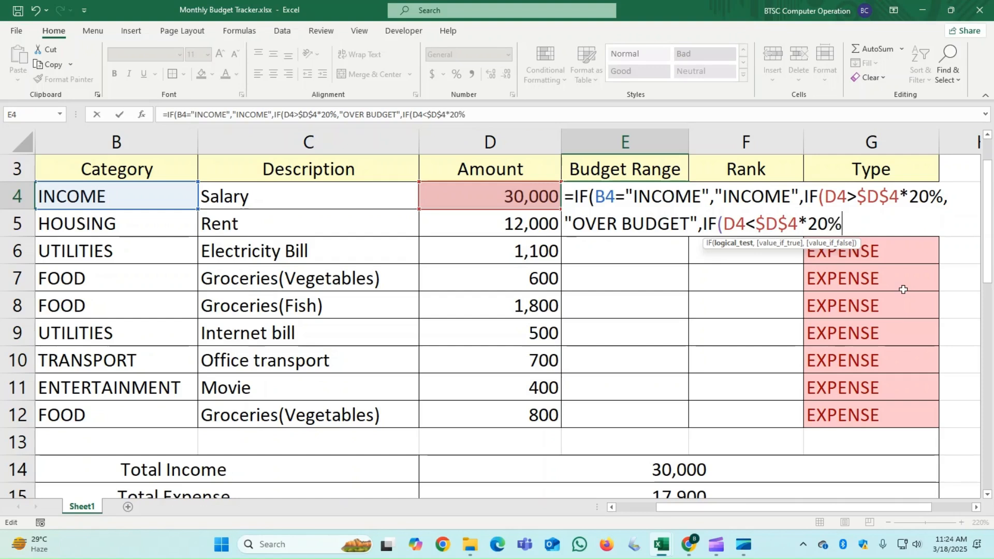
pyautogui.write(',"IN')
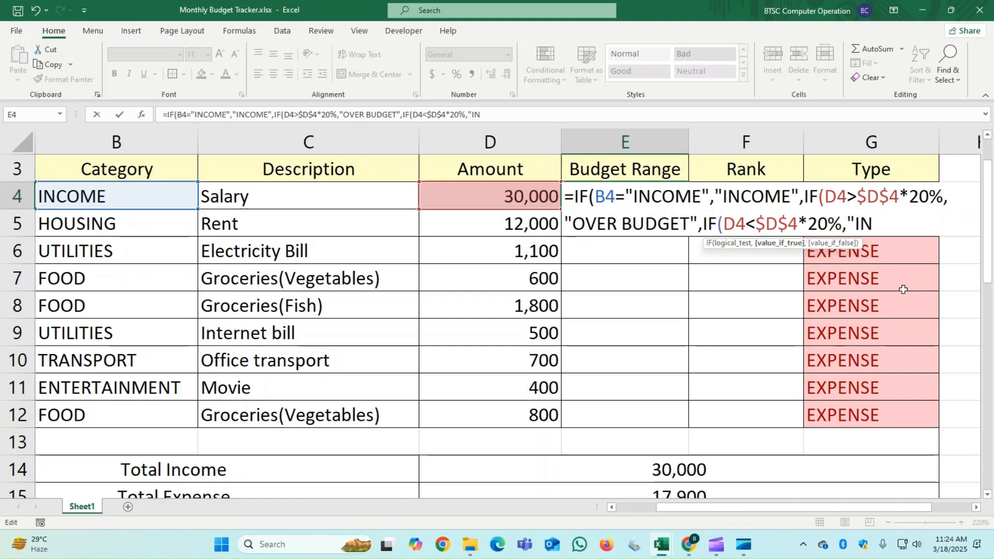
pyautogui.write(' RANGE')
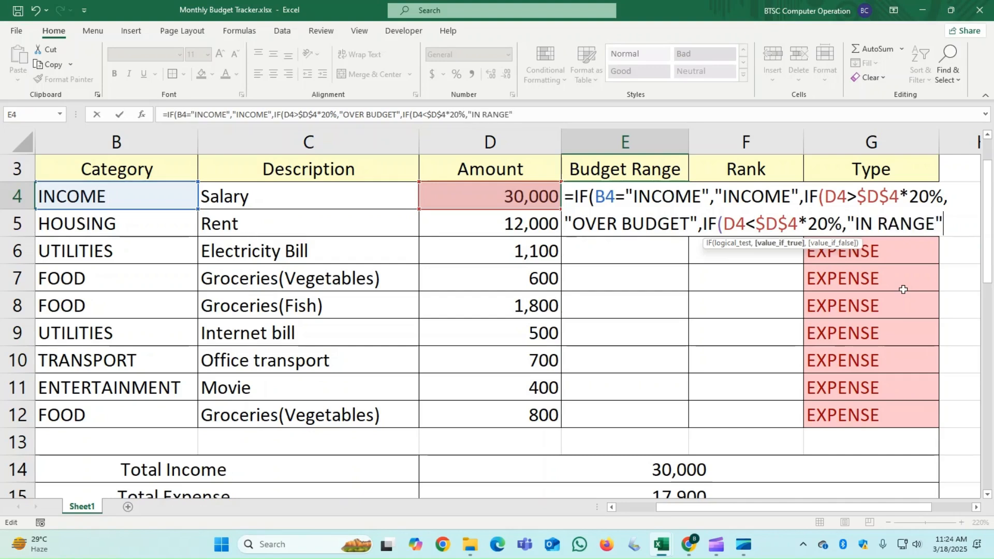
pyautogui.write('"')
# - Finish the E4 formula with "IN RANGE" as the third IF's true result and fill it down through E12
pyautogui.press('Return')
pyautogui.press('Return')
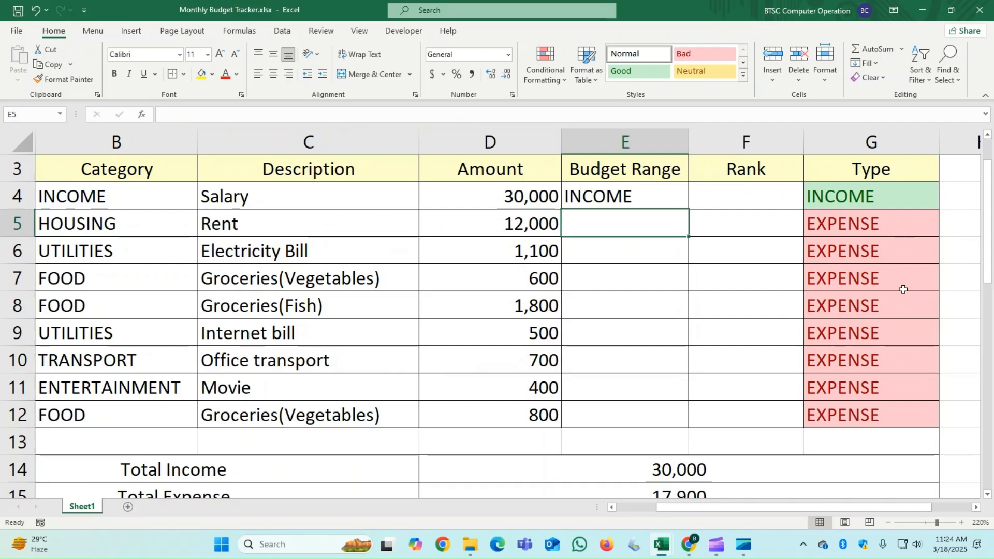
pyautogui.click(680, 200)
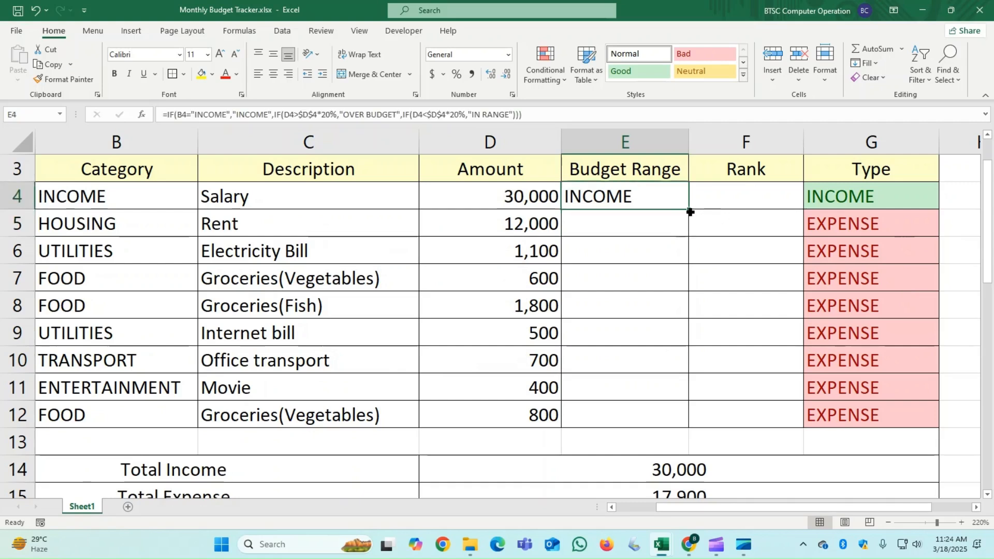
pyautogui.moveTo(690, 212); pyautogui.dragTo(662, 420)
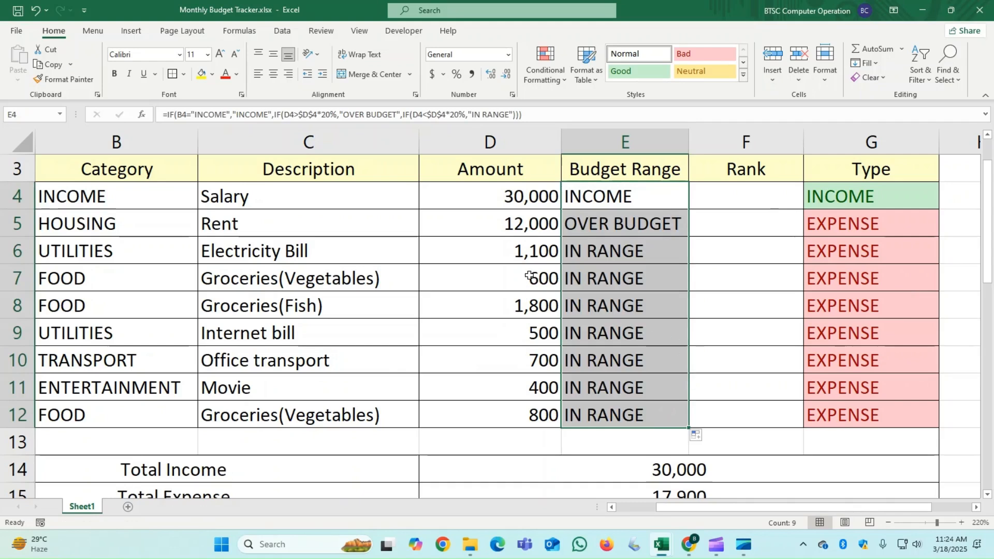
# - Test the Budget Range formula with 20000 as the Electricity Bill amount in D6, and undo that change
pyautogui.click(526, 253)
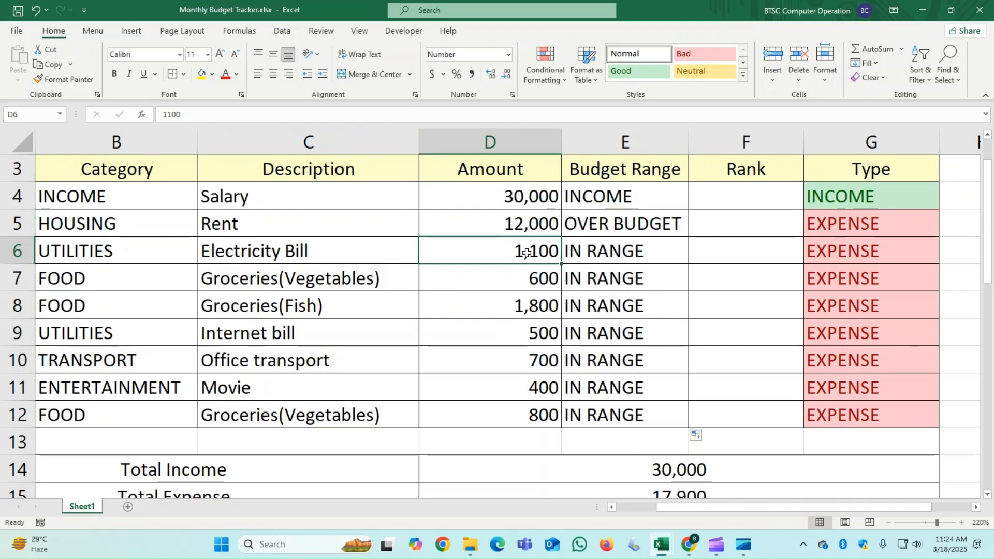
pyautogui.write('200000')
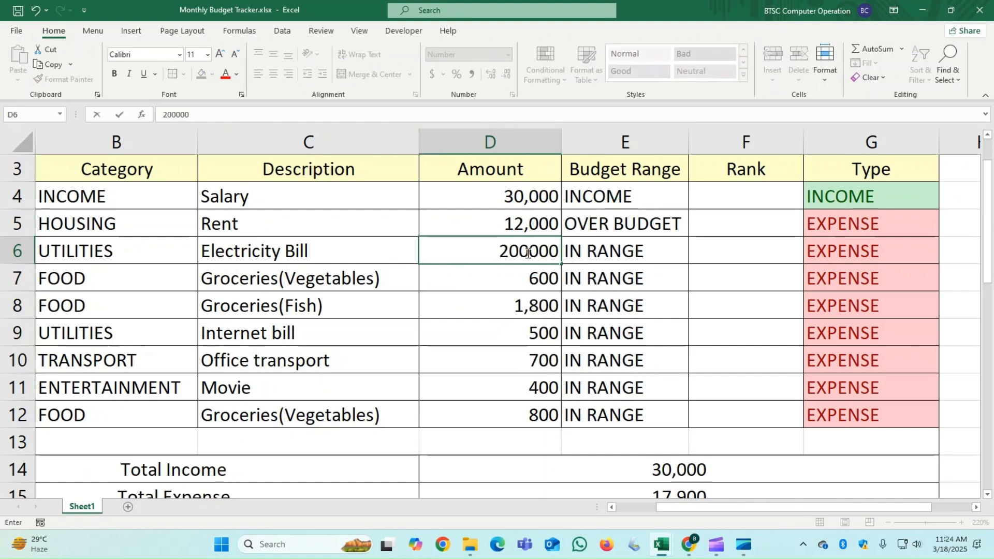
pyautogui.press('BackSpace')
pyautogui.press('Return')
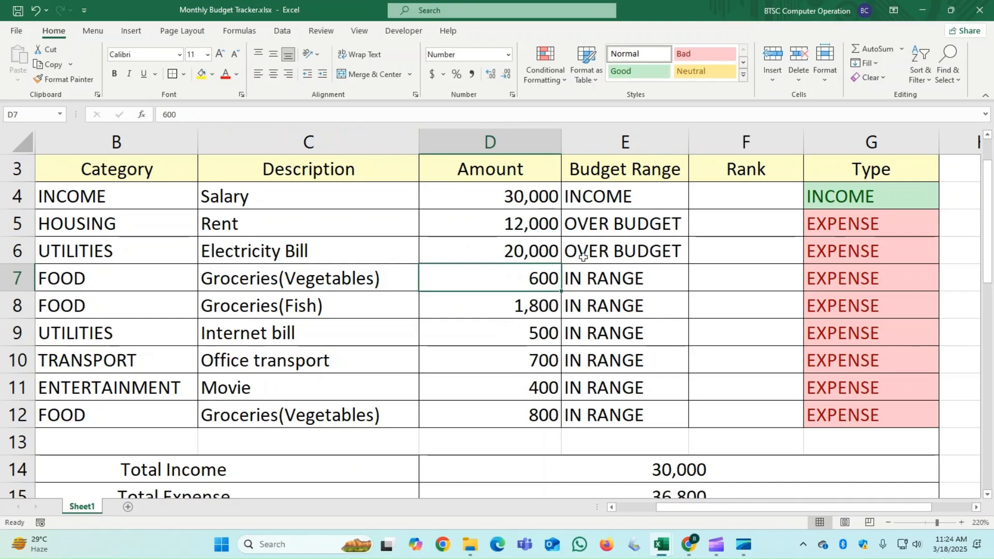
pyautogui.click(551, 257)
pyautogui.hotkey('ctrl', 'z')
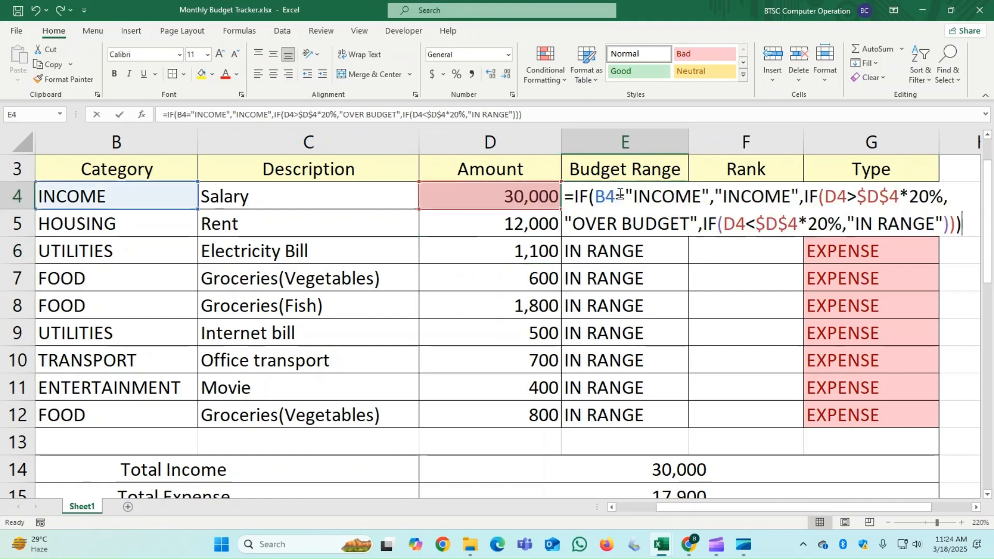
# - Examine the Budget Range formulas in E4, E7 and E10 to compare their references to the salary amount
pyautogui.doubleClick(618, 192)
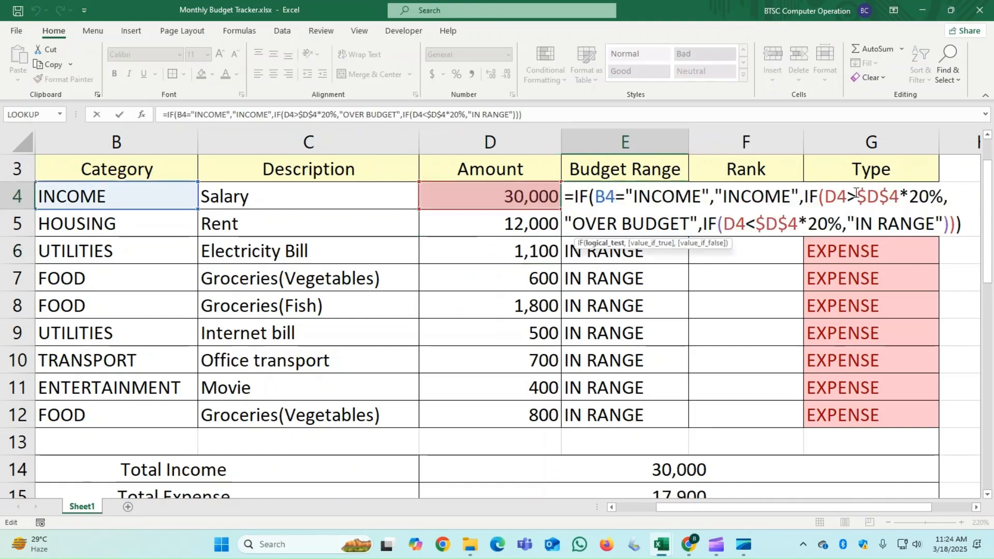
pyautogui.moveTo(858, 194); pyautogui.dragTo(896, 200)
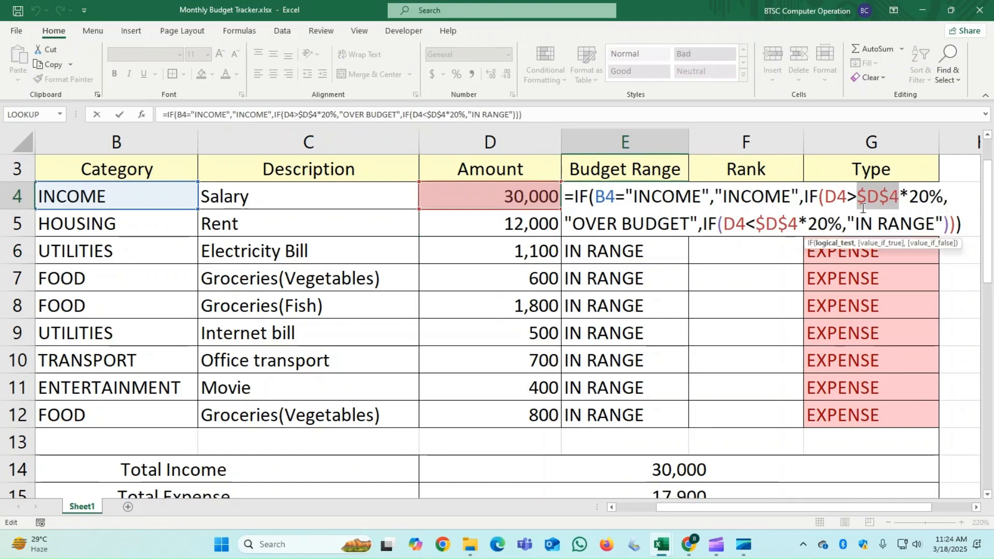
pyautogui.press('Escape')
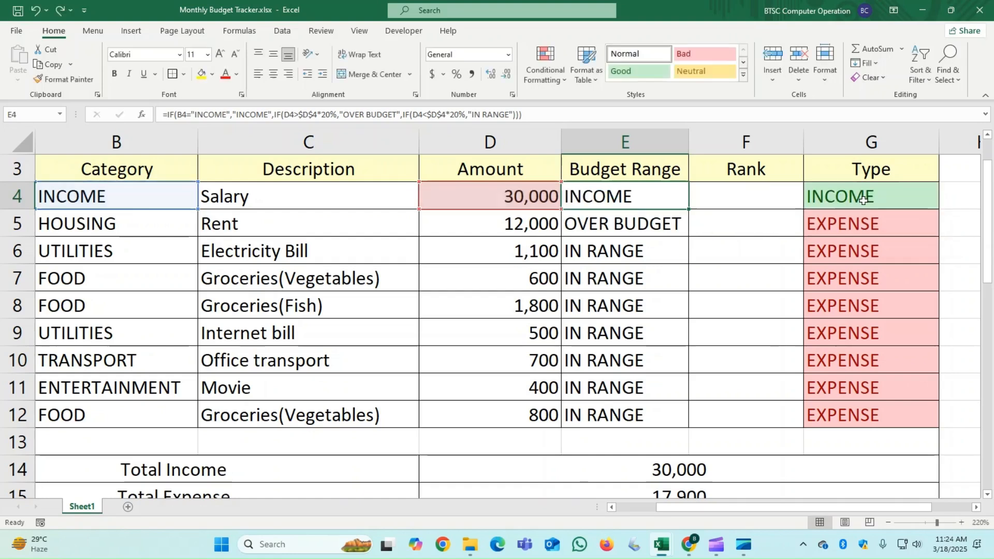
pyautogui.click(634, 276)
pyautogui.doubleClick(635, 276)
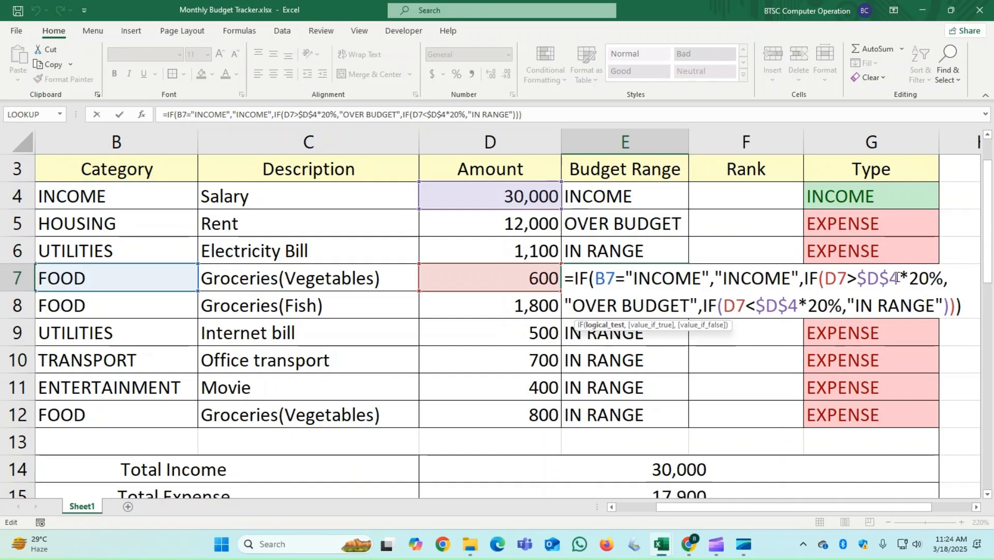
pyautogui.press('Escape')
pyautogui.click(659, 363)
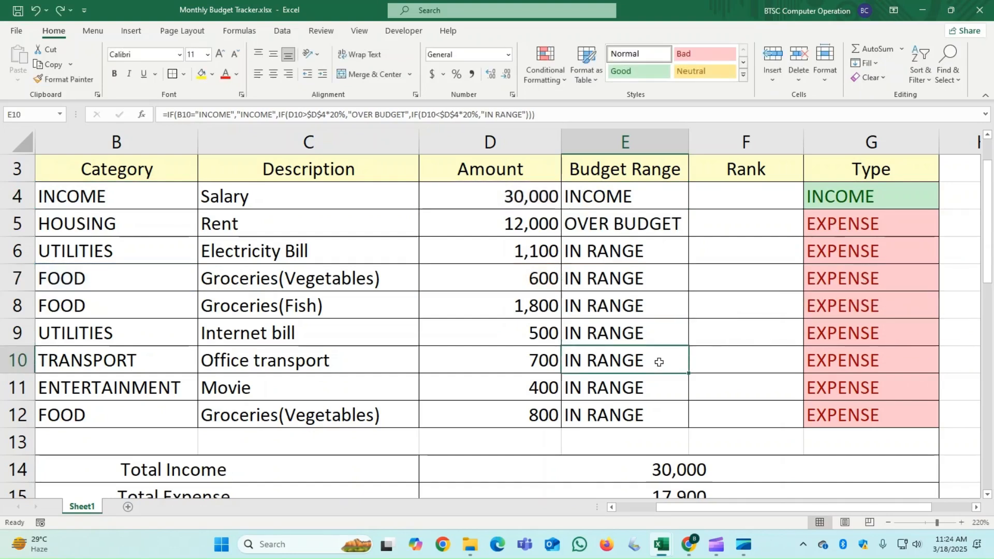
pyautogui.doubleClick(687, 354)
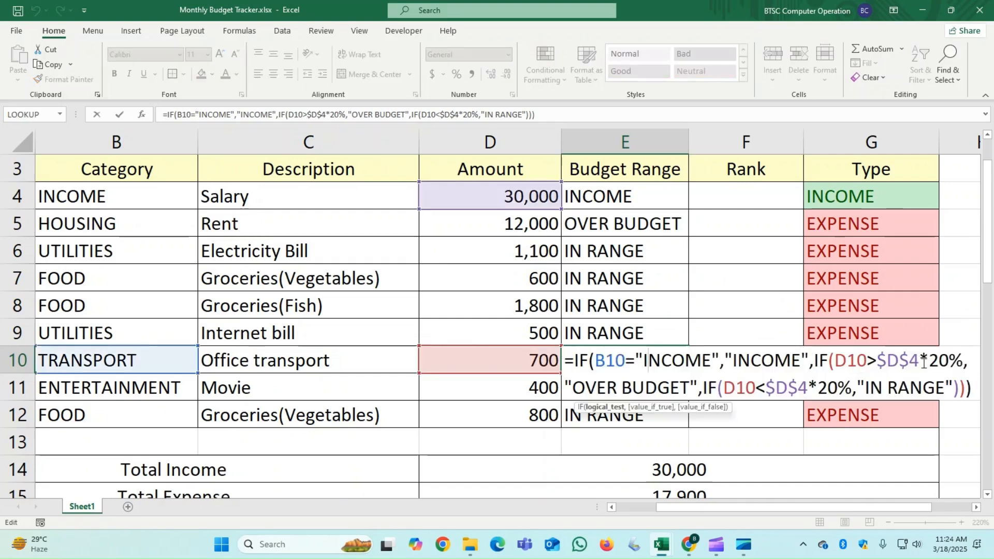
pyautogui.press('Escape')
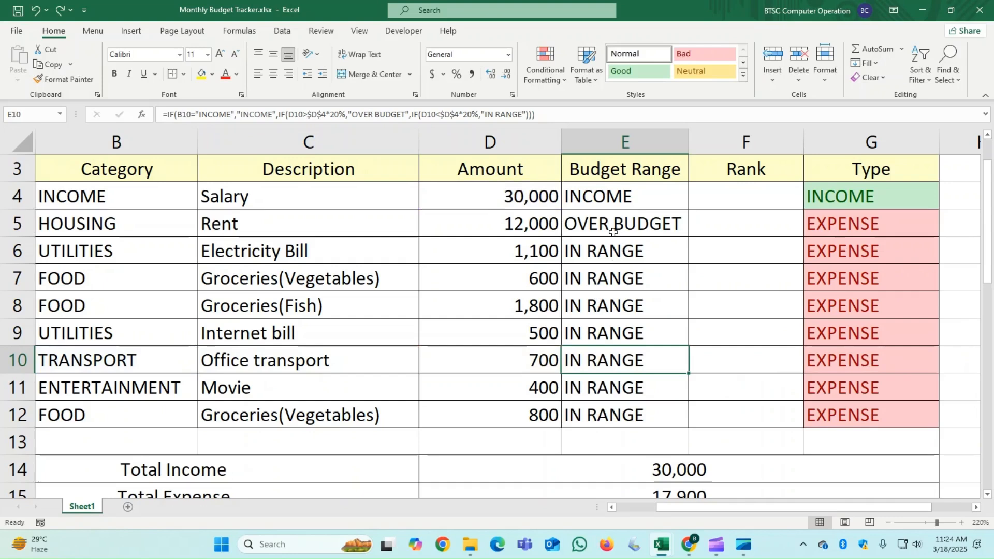
# - Replace the absolute $D$4 reference in the second IF of the E4 formula with the relative reference D4
pyautogui.click(611, 196)
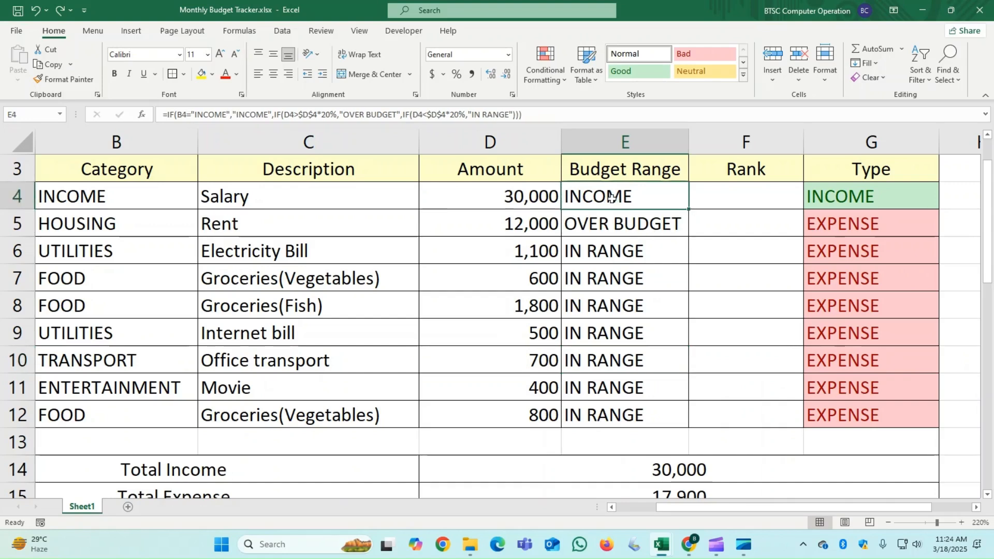
pyautogui.doubleClick(632, 196)
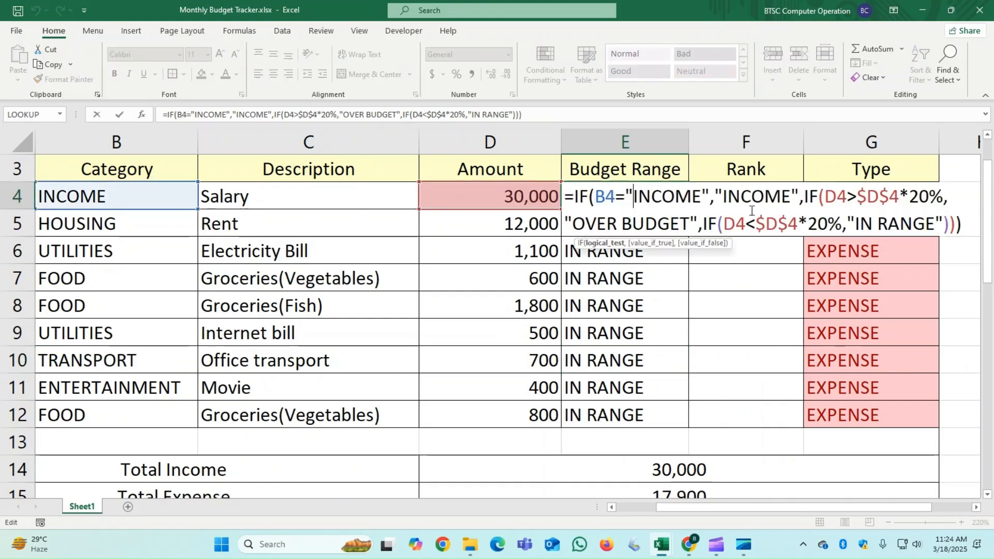
pyautogui.click(900, 196)
pyautogui.press('BackSpace')
pyautogui.press('BackSpace')
pyautogui.press('BackSpace')
pyautogui.press('BackSpace')
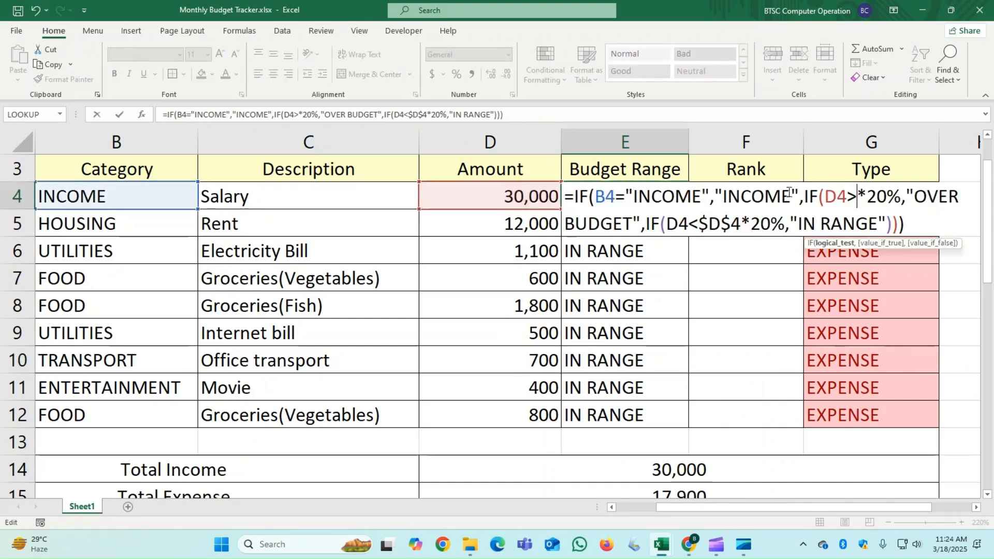
pyautogui.click(531, 196)
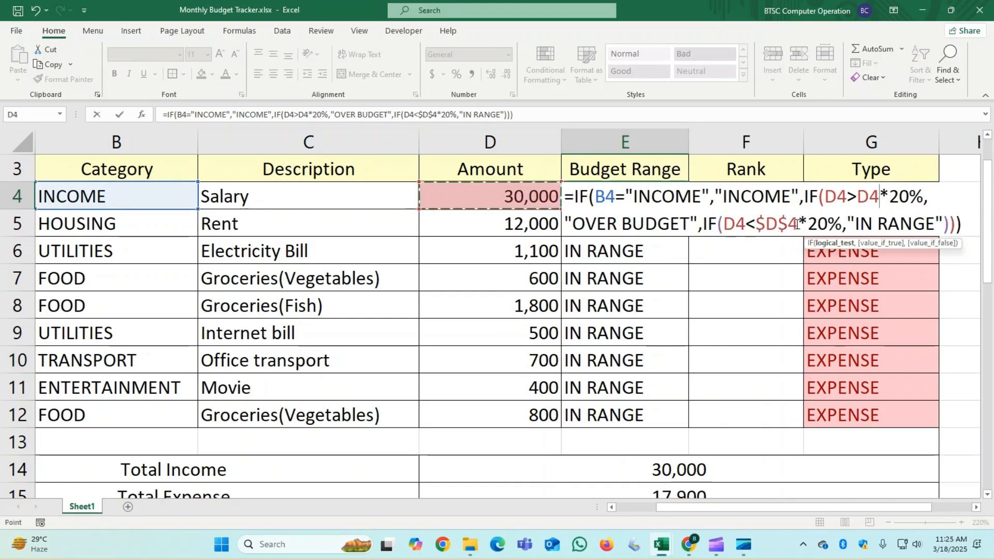
# - Replace $D$4 in the third IF of E4 with the relative reference D4 and fill the formula down through E12
pyautogui.moveTo(796, 224); pyautogui.dragTo(757, 225)
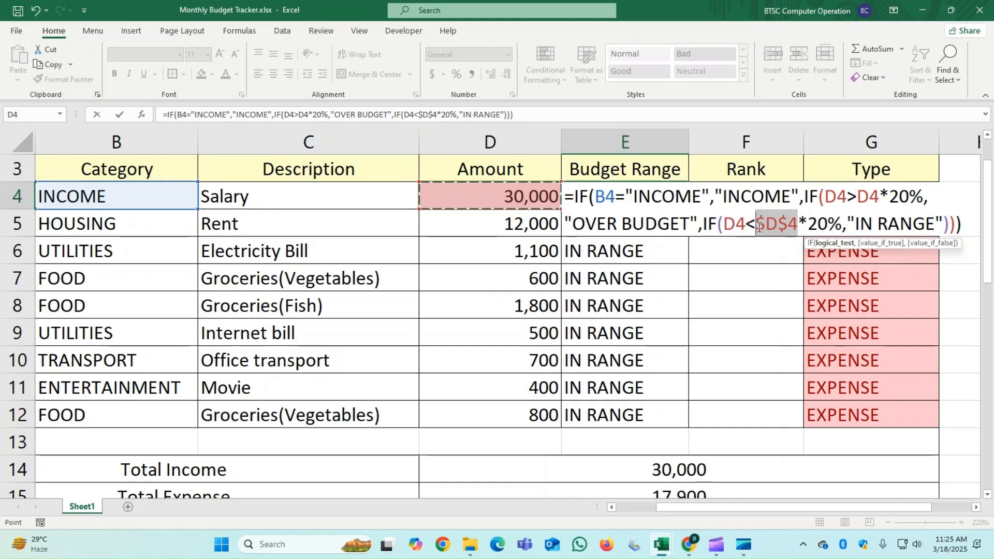
pyautogui.press('BackSpace')
pyautogui.click(498, 196)
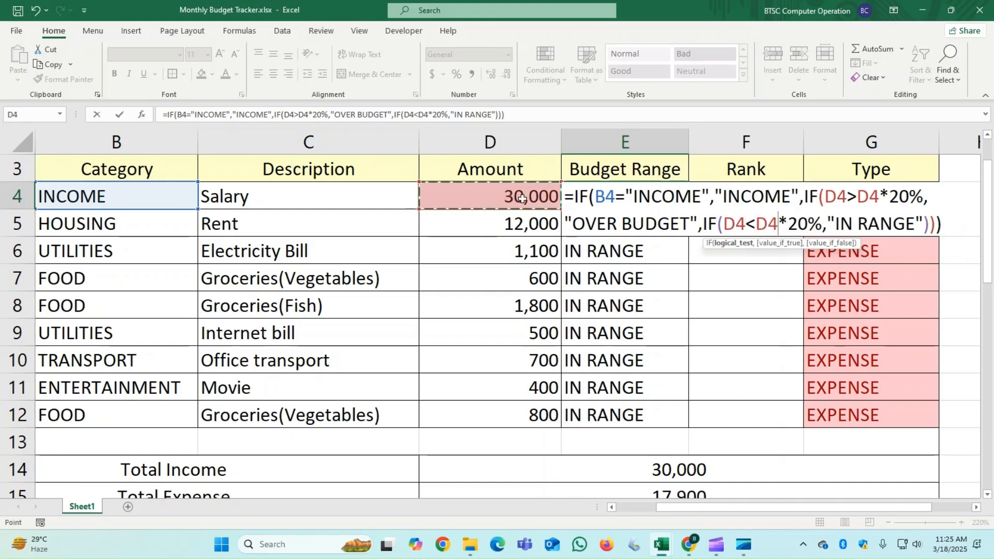
pyautogui.press('Return')
pyautogui.click(671, 199)
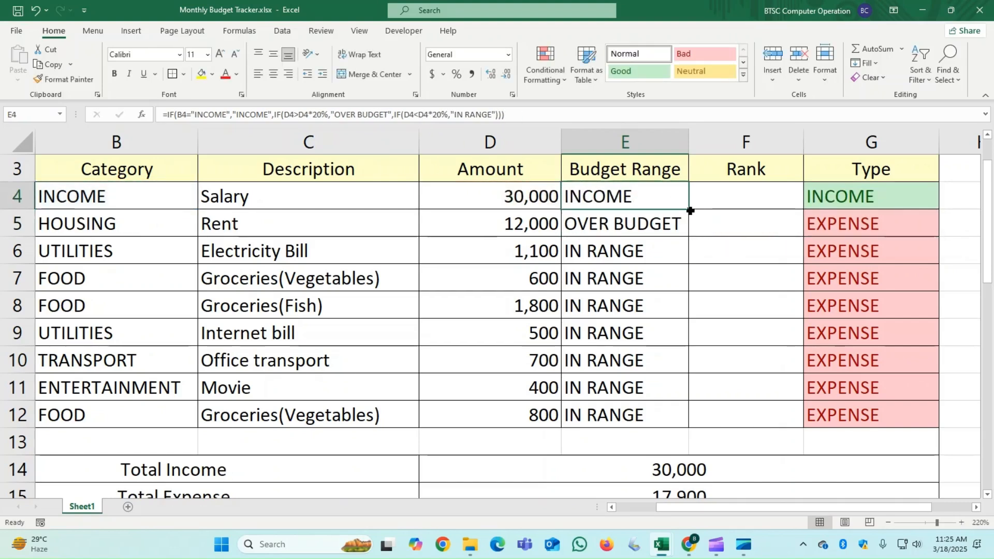
pyautogui.moveTo(688, 209); pyautogui.dragTo(665, 419)
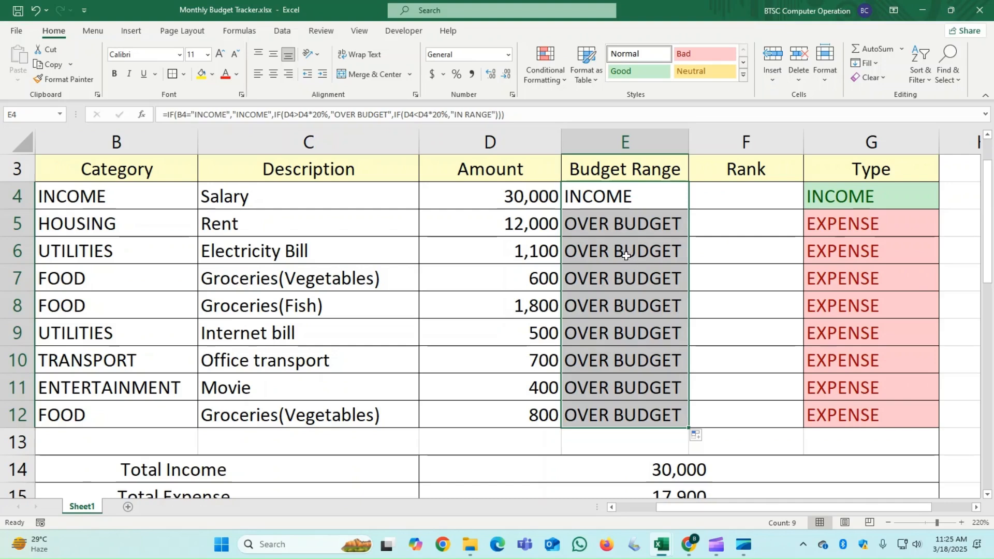
# - Examine the Budget Range formulas in E5 and E9 to compare which amount cells their relative references point to
pyautogui.doubleClick(621, 227)
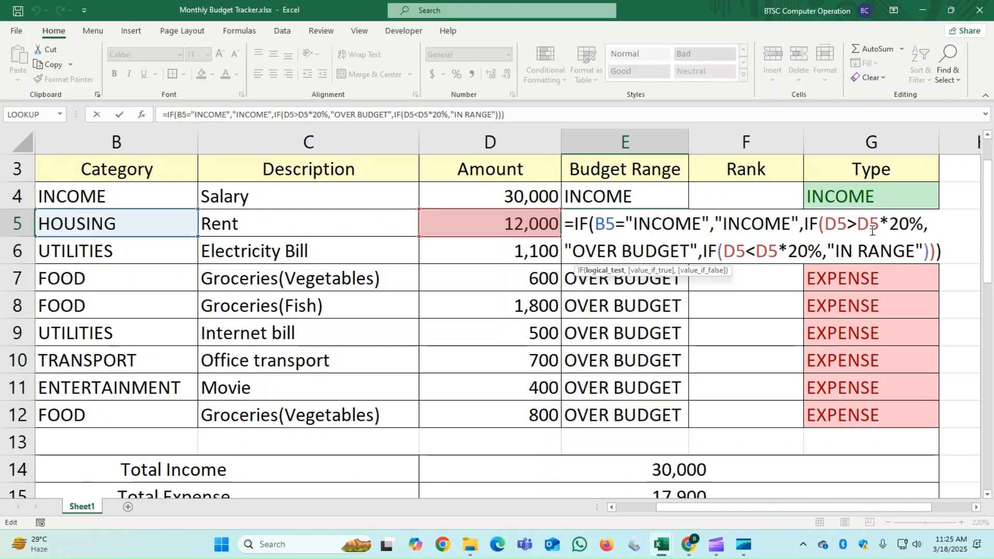
pyautogui.press('Escape')
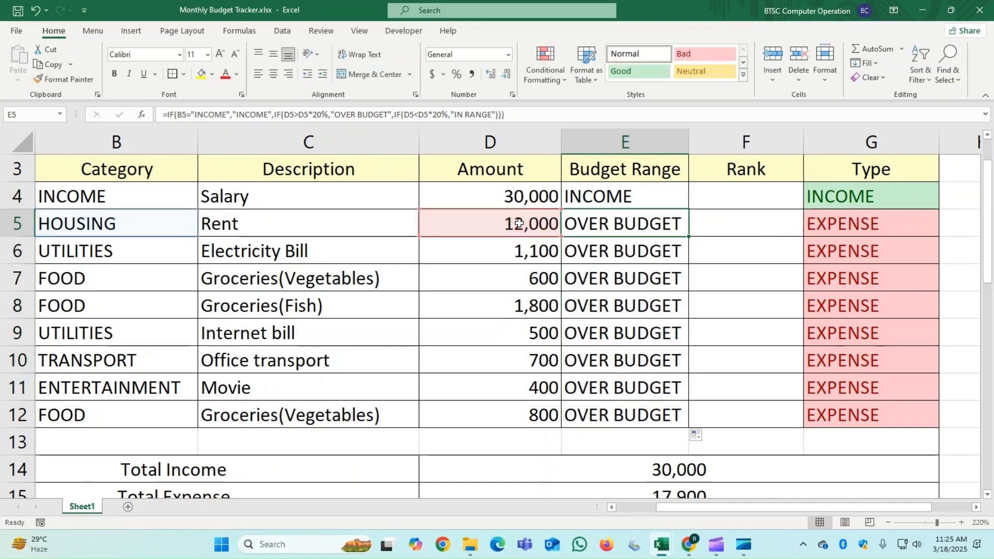
pyautogui.click(606, 327)
pyautogui.doubleClick(641, 336)
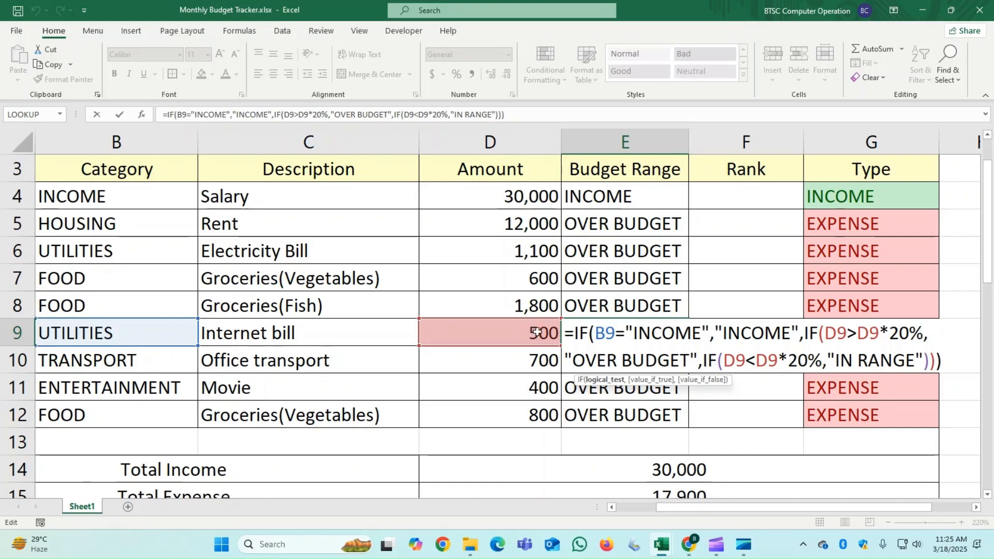
pyautogui.hotkey('ctrl', 'Return')
# - Make the salary reference absolute ($D$4) in the second and third IFs of E4 and fill the formula down through E12
pyautogui.click(627, 199)
pyautogui.doubleClick(626, 198)
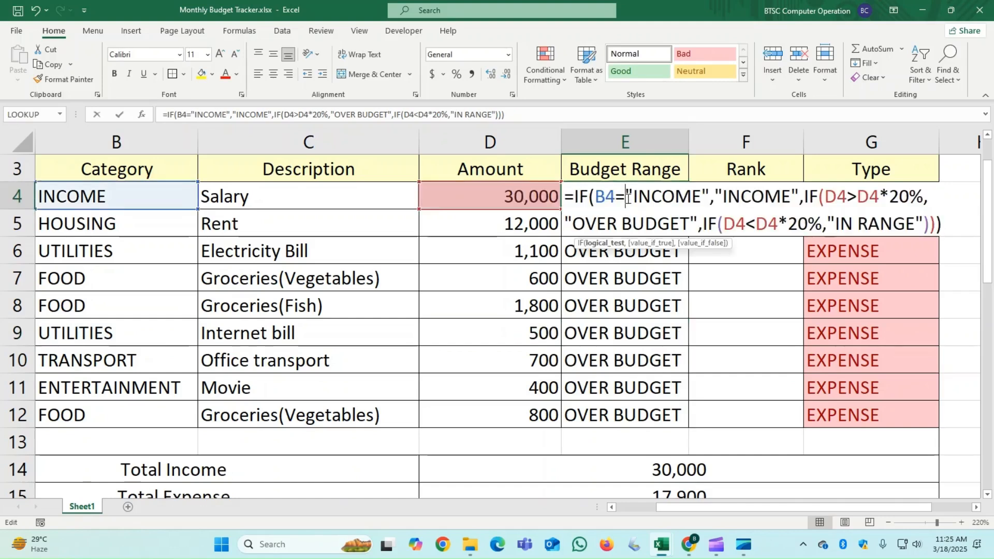
pyautogui.click(870, 198)
pyautogui.doubleClick(870, 197)
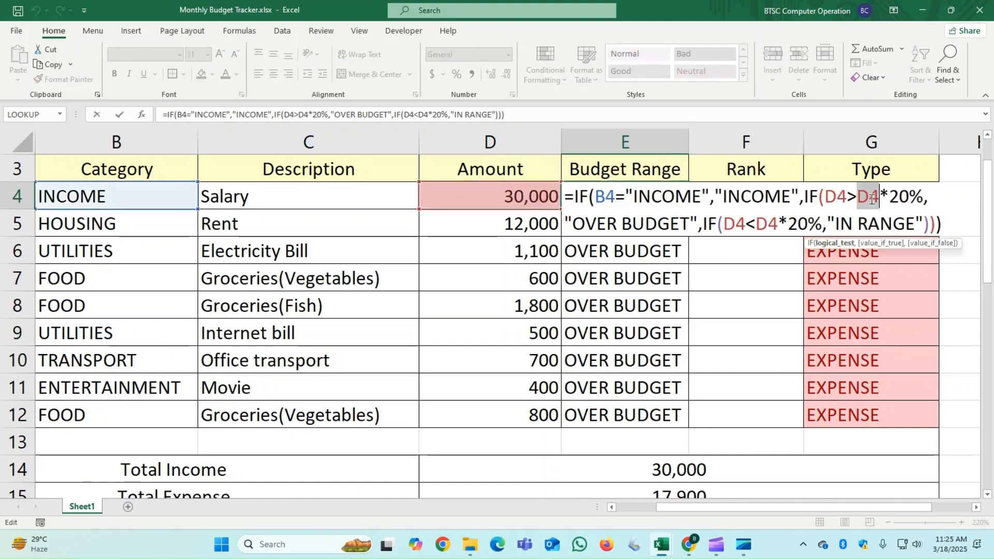
pyautogui.press('F4')
pyautogui.doubleClick(771, 227)
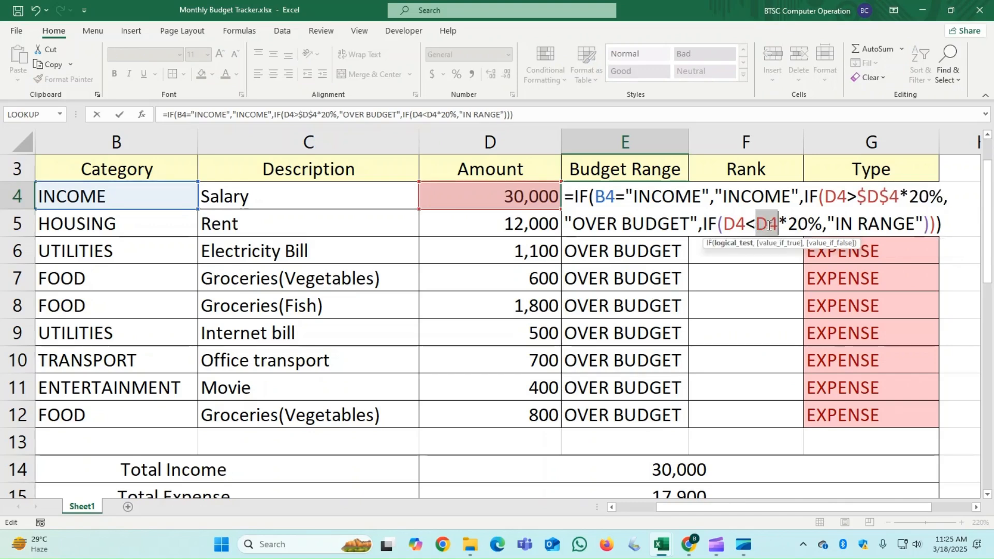
pyautogui.press('F4')
pyautogui.press('Return')
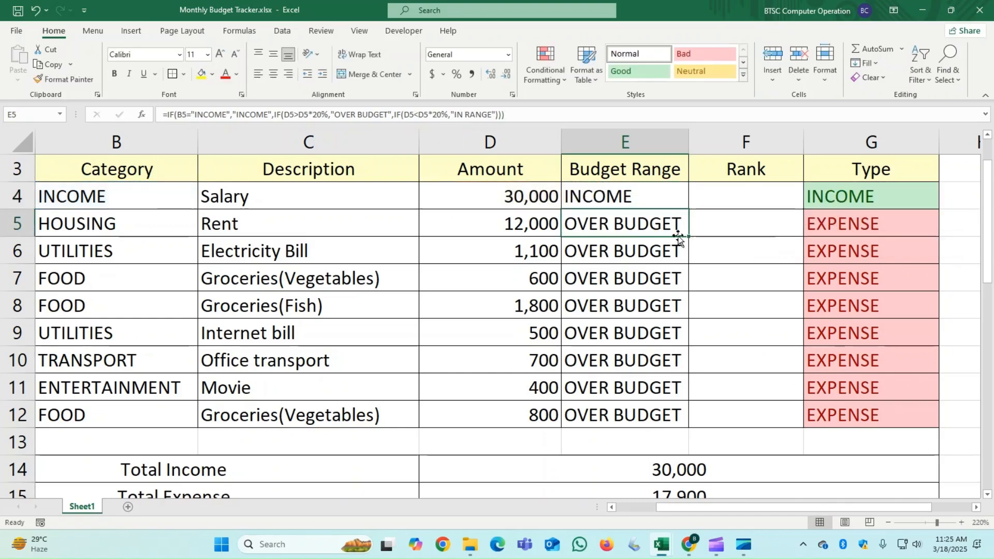
pyautogui.click(663, 200)
pyautogui.moveTo(688, 212); pyautogui.dragTo(686, 422)
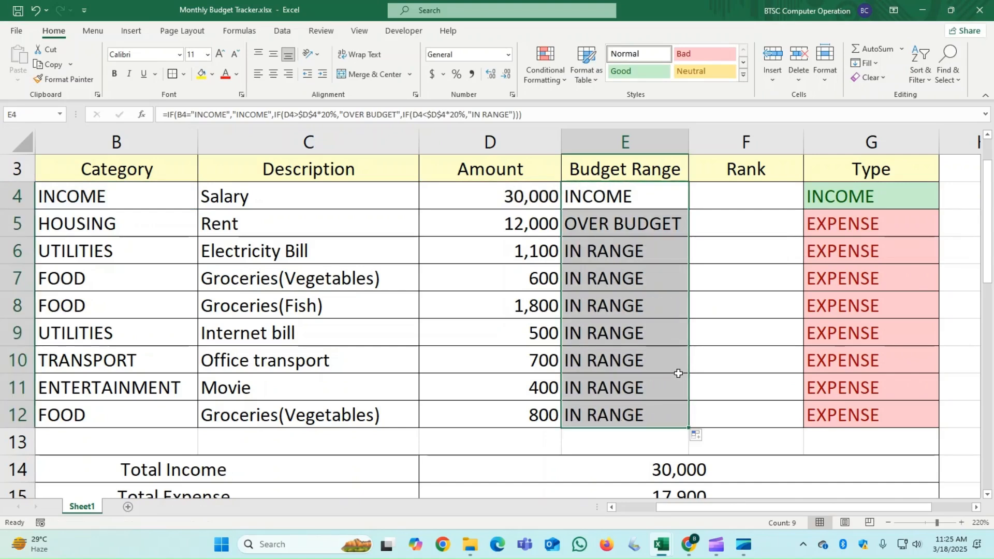
# - Enter =RANK($D$5:$D$12,D5) in the Rent row's Rank cell F5 and fill it down through F12
pyautogui.click(737, 227)
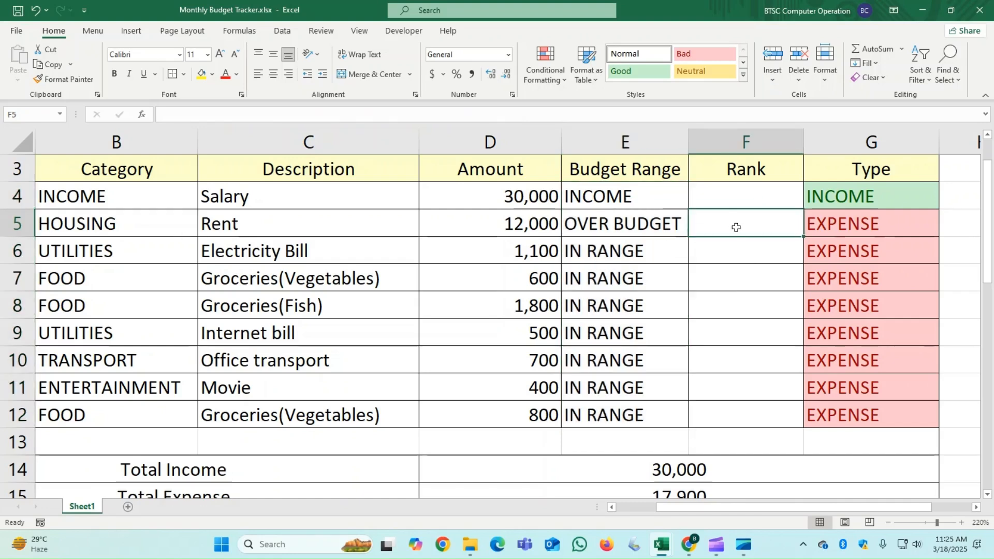
pyautogui.write('=')
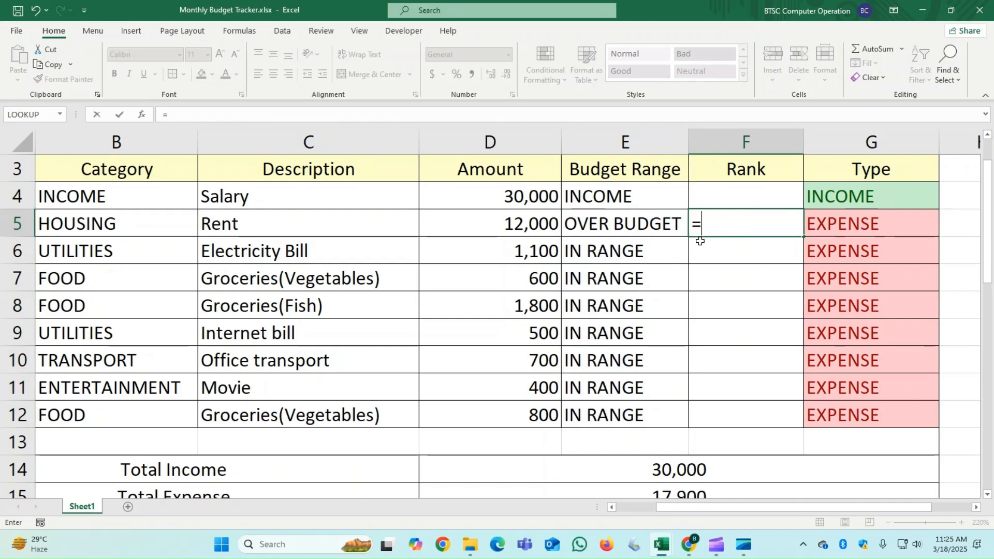
pyautogui.write('RANK')
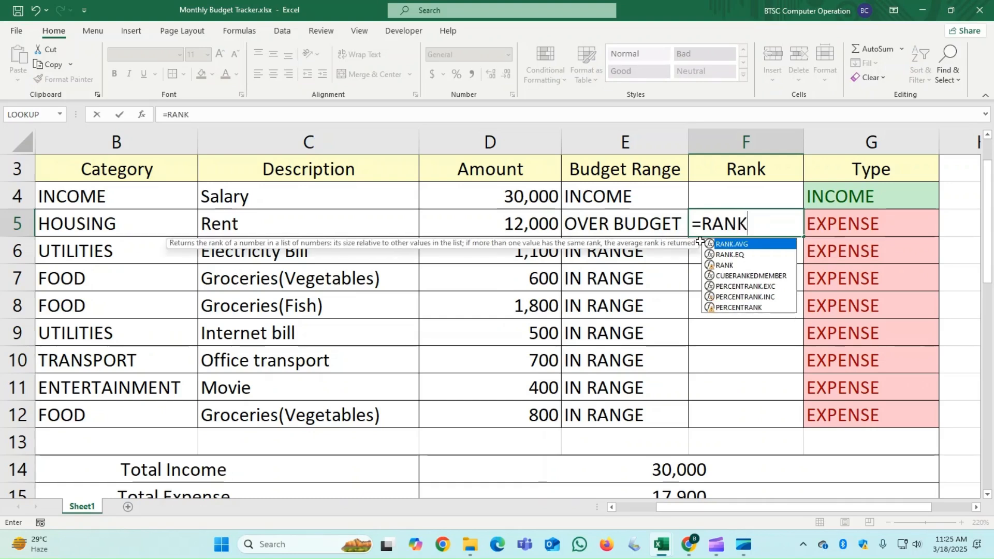
pyautogui.write('(')
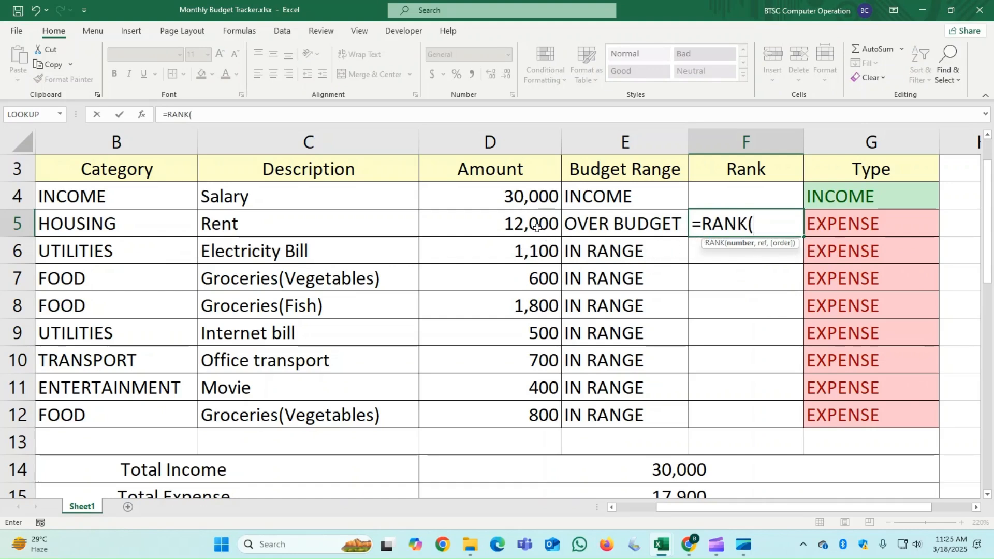
pyautogui.moveTo(537, 228); pyautogui.dragTo(539, 417)
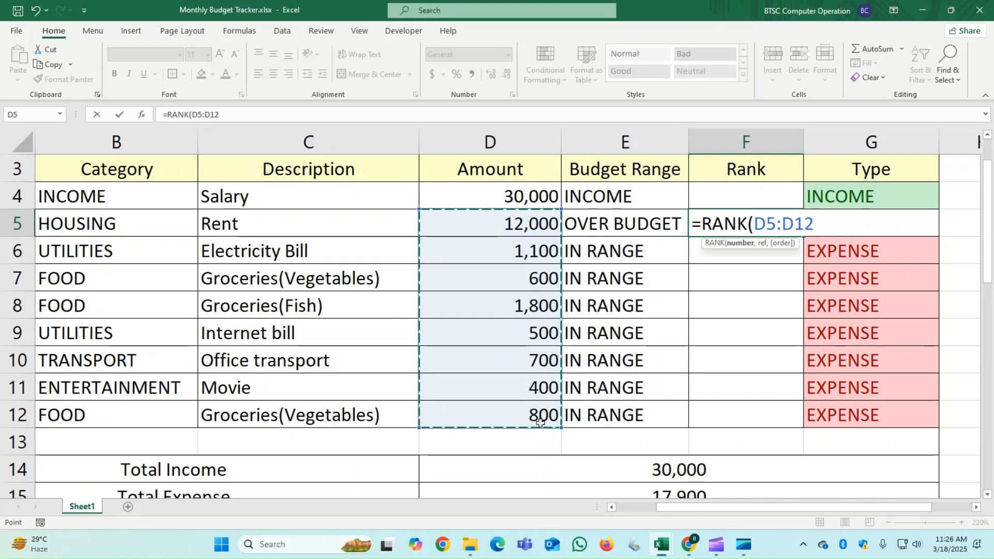
pyautogui.press('F4')
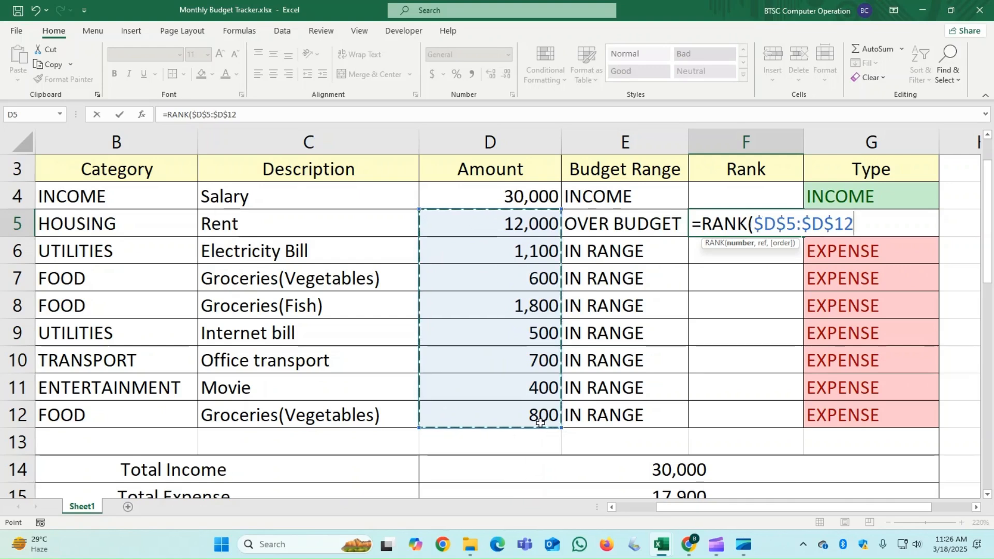
pyautogui.write(',')
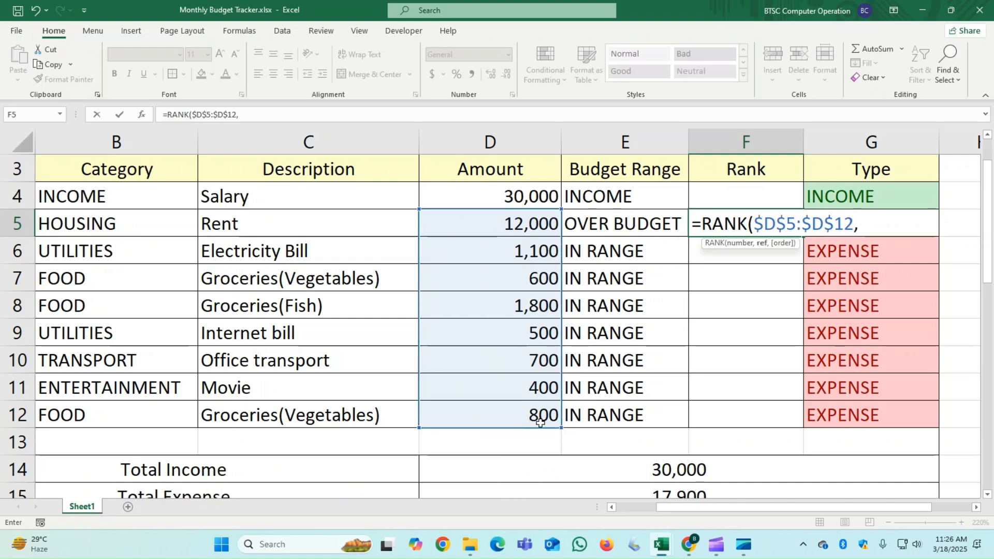
pyautogui.click(538, 230)
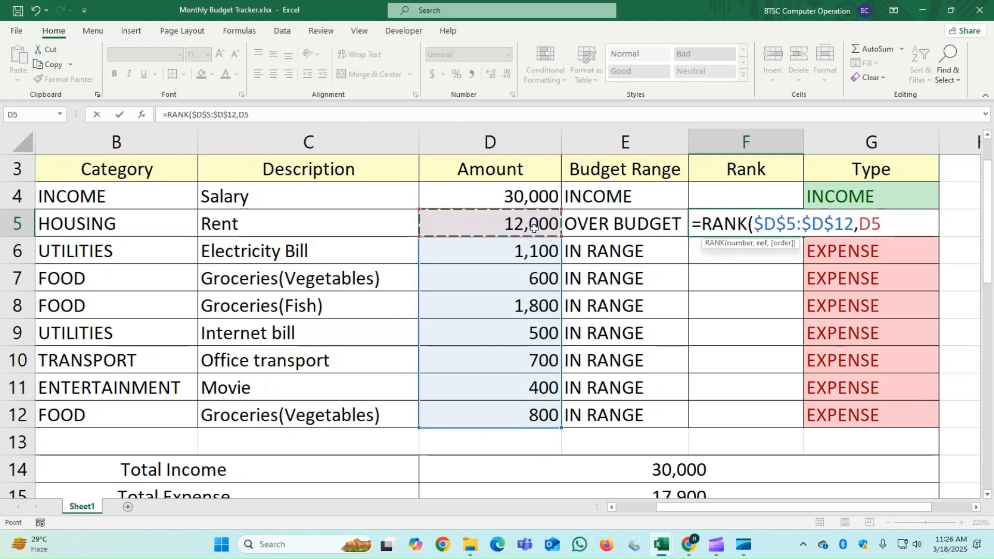
pyautogui.hotkey('ctrl', 'Return')
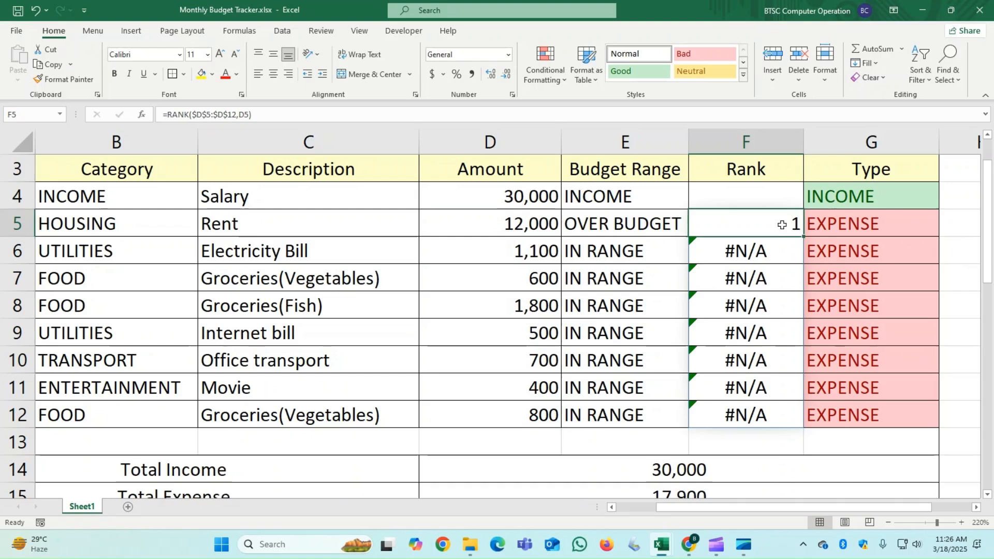
pyautogui.moveTo(803, 236); pyautogui.dragTo(792, 417)
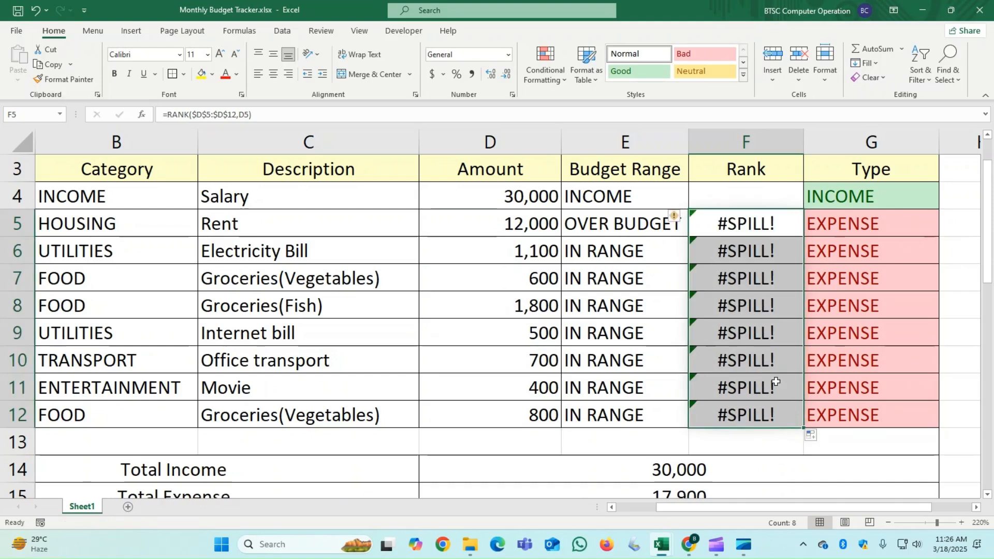
pyautogui.hotkey('ctrl', 'c')
# - Remove the D5 argument and its comma from the end of the RANK formula in F5
pyautogui.click(783, 230)
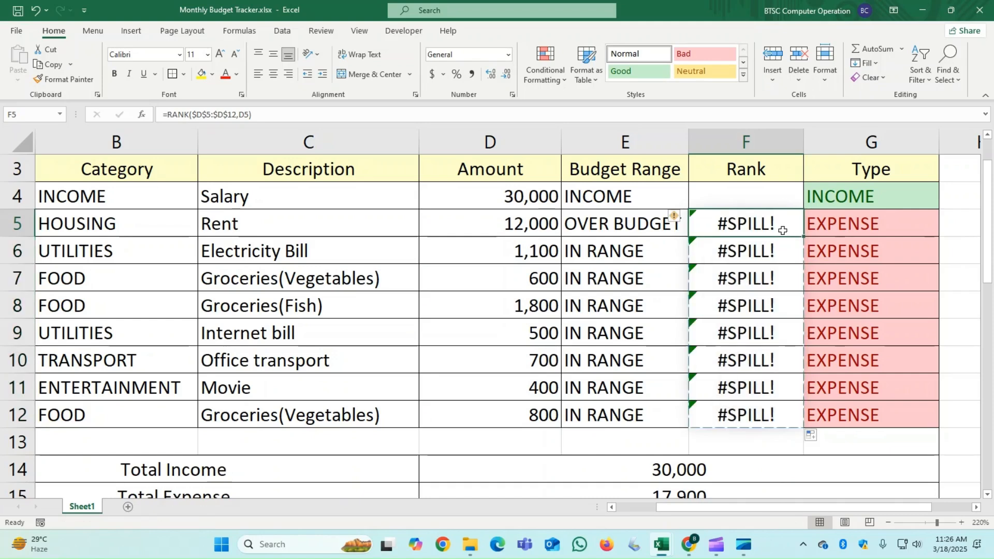
pyautogui.doubleClick(785, 230)
pyautogui.moveTo(882, 225); pyautogui.dragTo(860, 228)
pyautogui.click(859, 228)
pyautogui.press('BackSpace')
pyautogui.press('BackSpace')
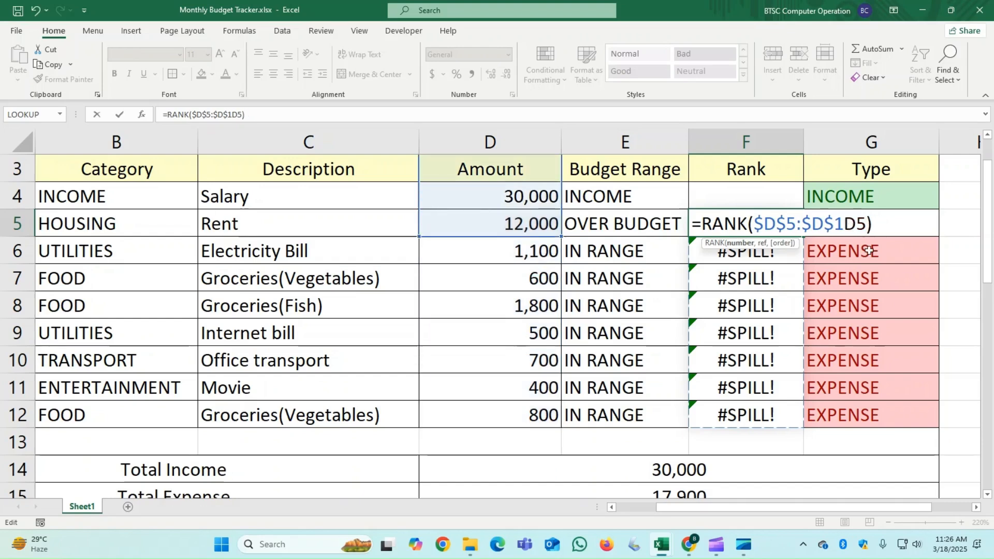
pyautogui.write('2,')
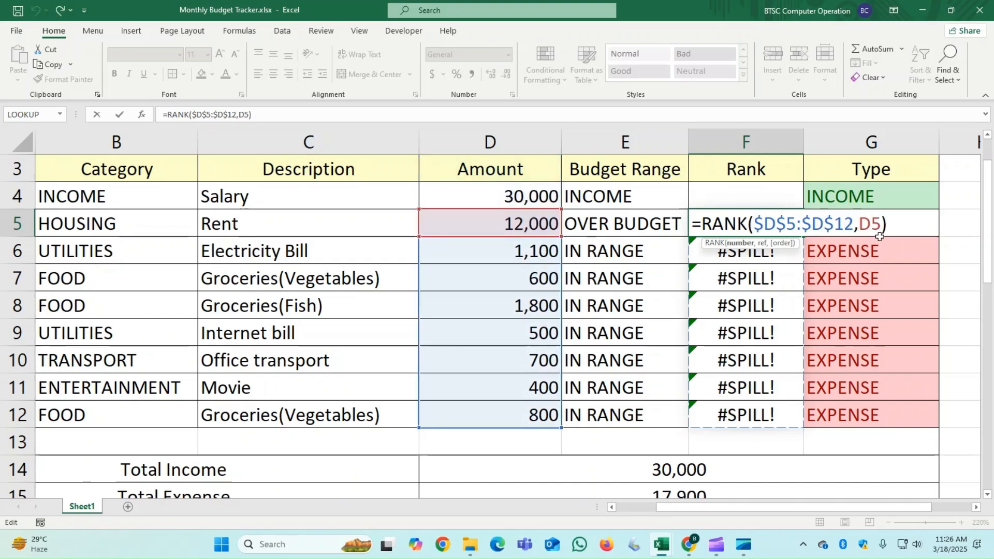
pyautogui.press('Delete')
pyautogui.press('Delete')
pyautogui.press('BackSpace')
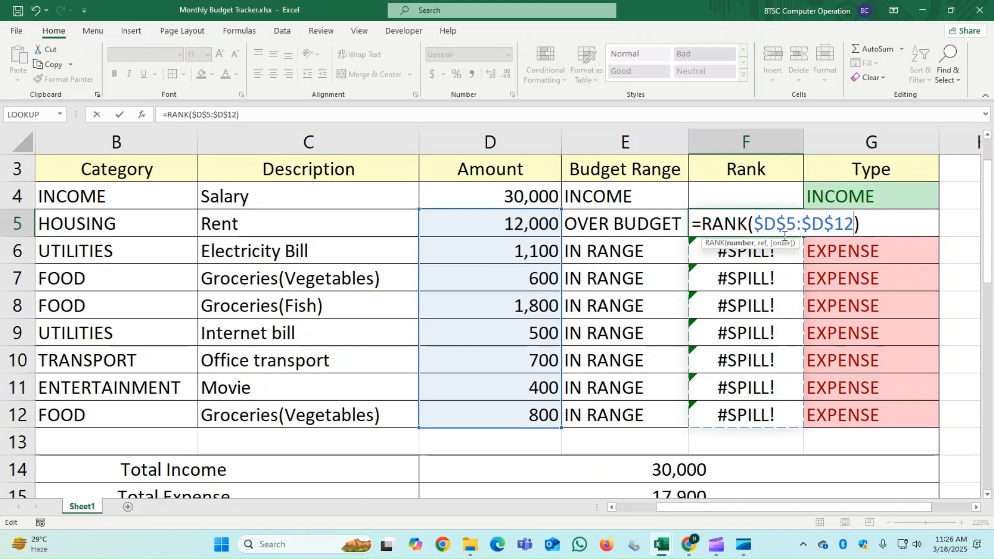
# - Insert D5 as the first argument in F5 to form =RANK(D5,$D$5:$D$12) and fill the formula down through F12
pyautogui.click(510, 225)
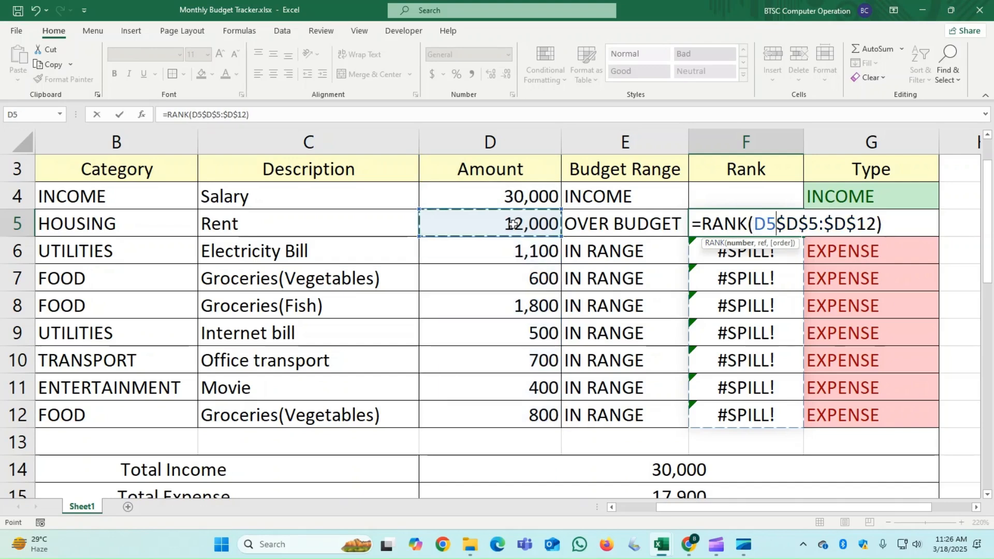
pyautogui.write(',')
pyautogui.press('Return')
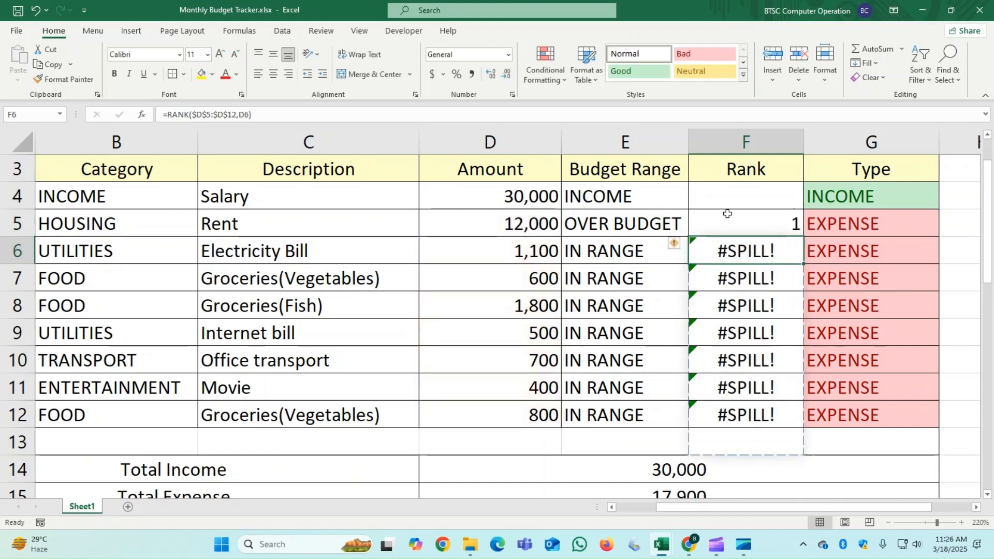
pyautogui.click(785, 225)
pyautogui.moveTo(806, 235); pyautogui.dragTo(793, 406)
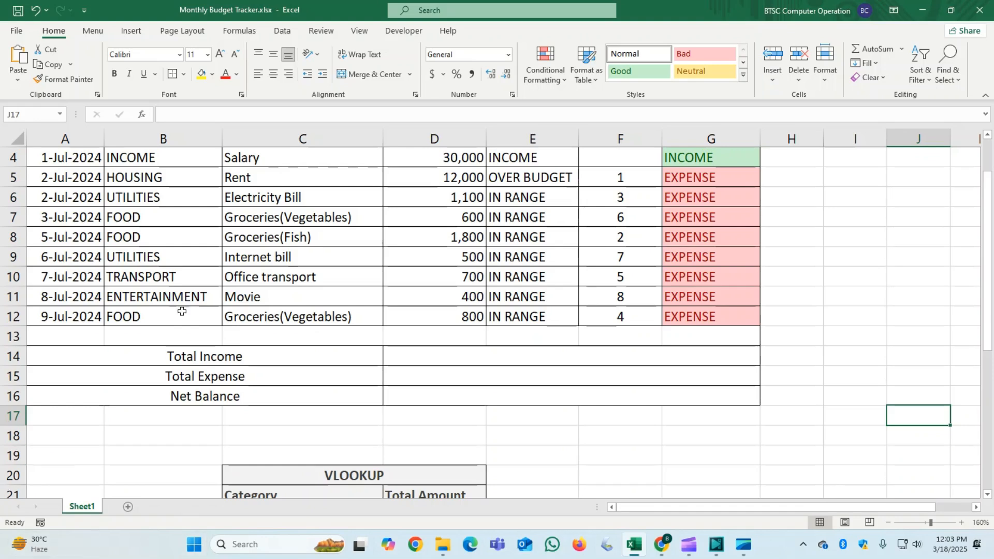
# - Set the Total Income cell D14 to reference the salary amount with =D4
pyautogui.scroll(1, 430, 259)
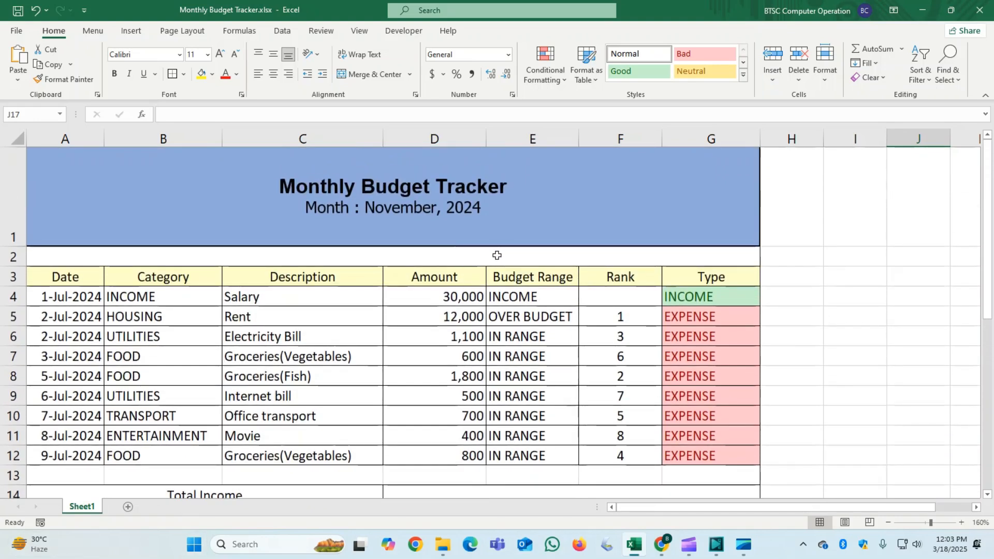
pyautogui.click(468, 296)
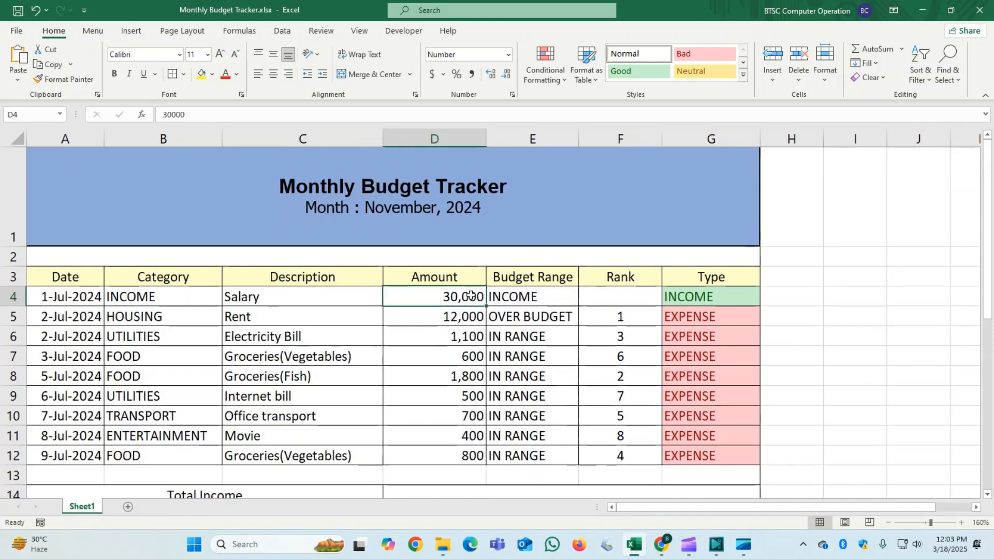
pyautogui.scroll(-1, 451, 299)
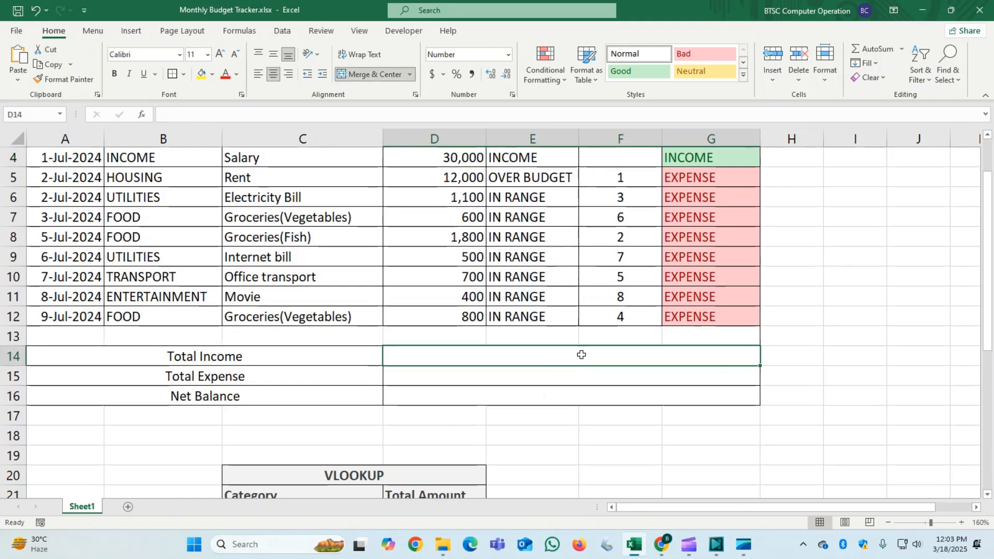
pyautogui.click(581, 355)
pyautogui.write('=')
pyautogui.scroll(1, 481, 250)
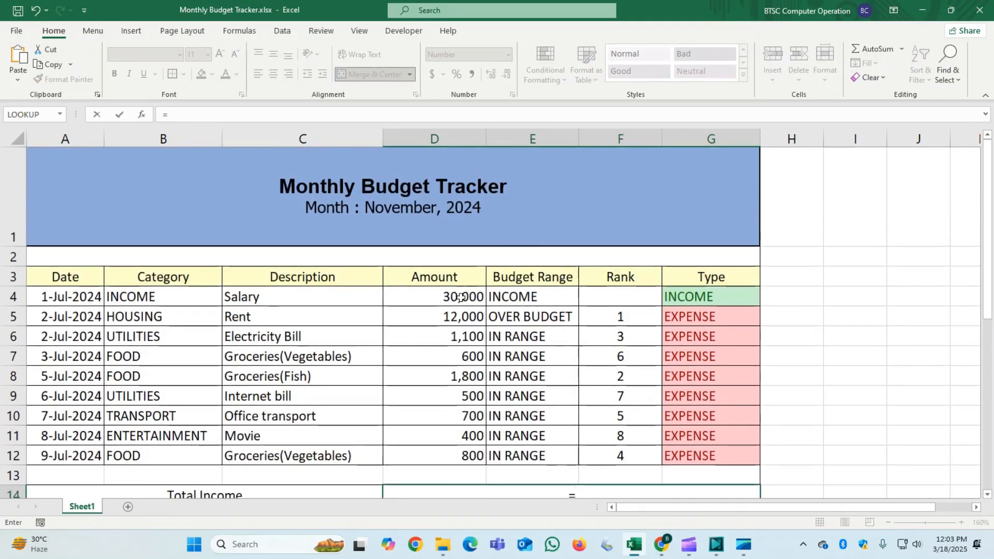
pyautogui.click(461, 297)
pyautogui.press('Return')
# - Calculate Total Expense in D15 with a SUM of the expense amounts D5:D12
pyautogui.scroll(-1, 579, 412)
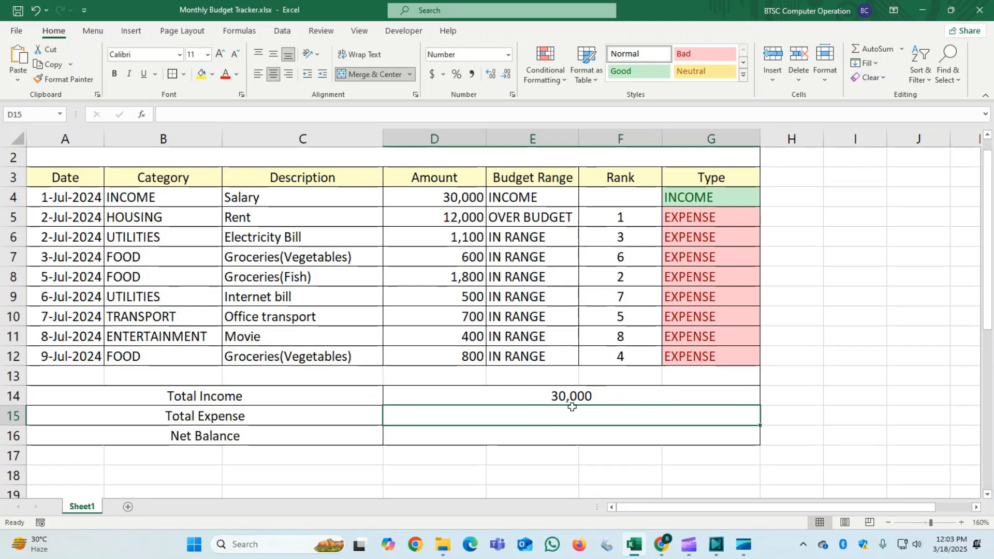
pyautogui.write('=')
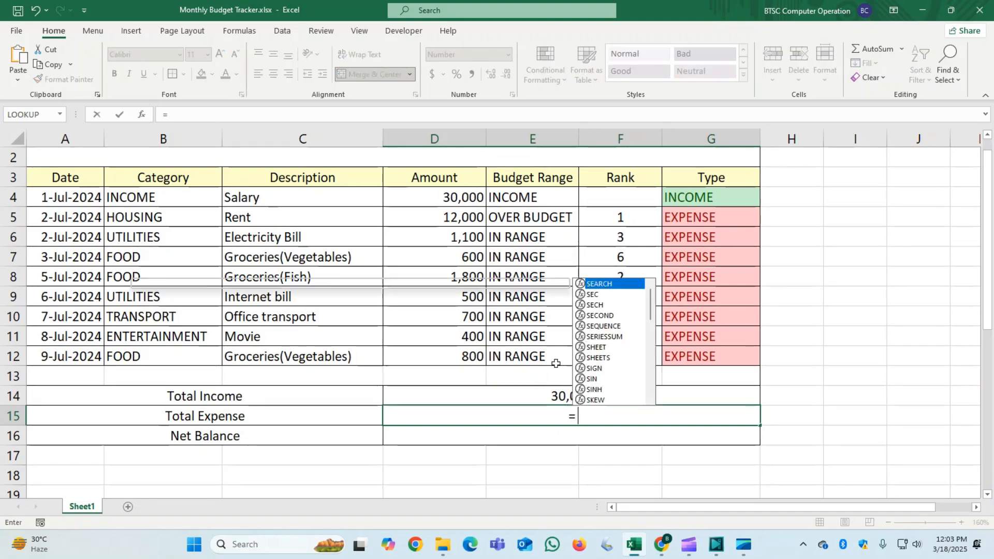
pyautogui.write('su')
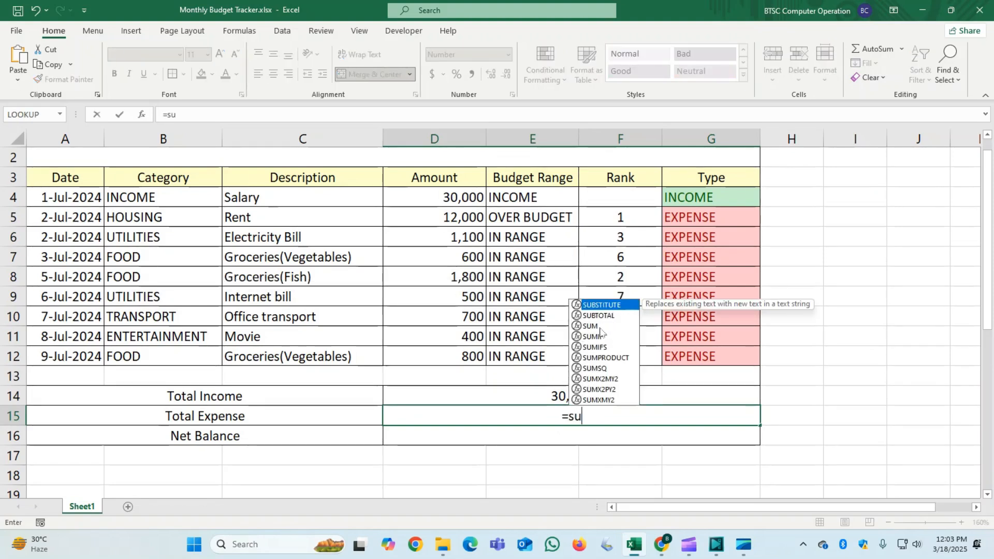
pyautogui.doubleClick(591, 326)
pyautogui.moveTo(465, 217); pyautogui.dragTo(478, 357)
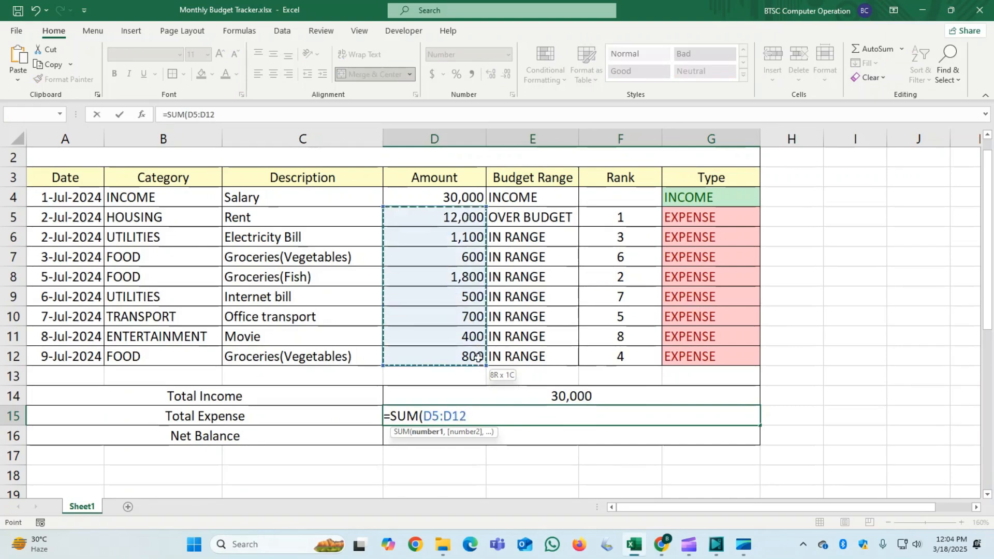
pyautogui.press('Return')
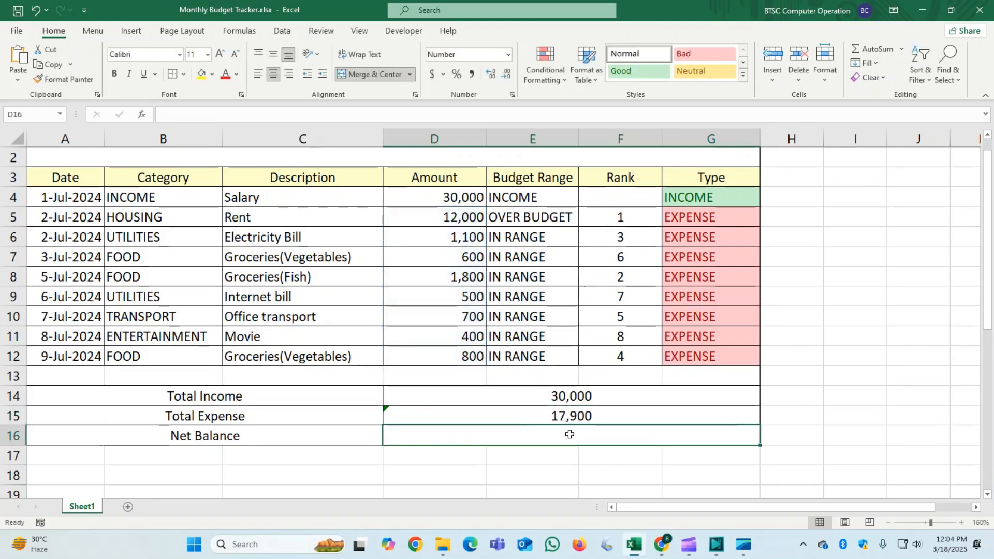
# - Calculate Net Balance in D16 by subtracting Total Expense from Total Income with =D14-D15
pyautogui.write('=')
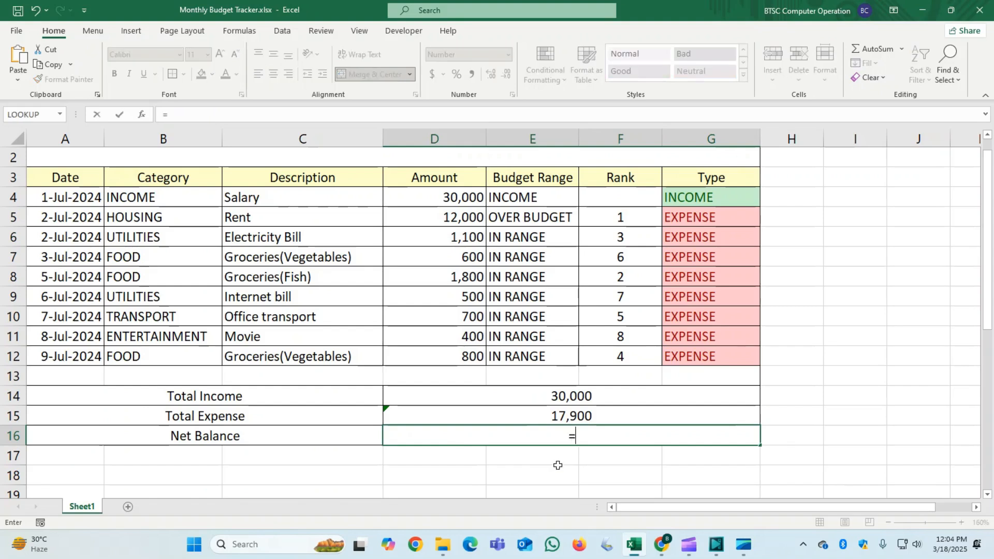
pyautogui.click(549, 398)
pyautogui.write('-')
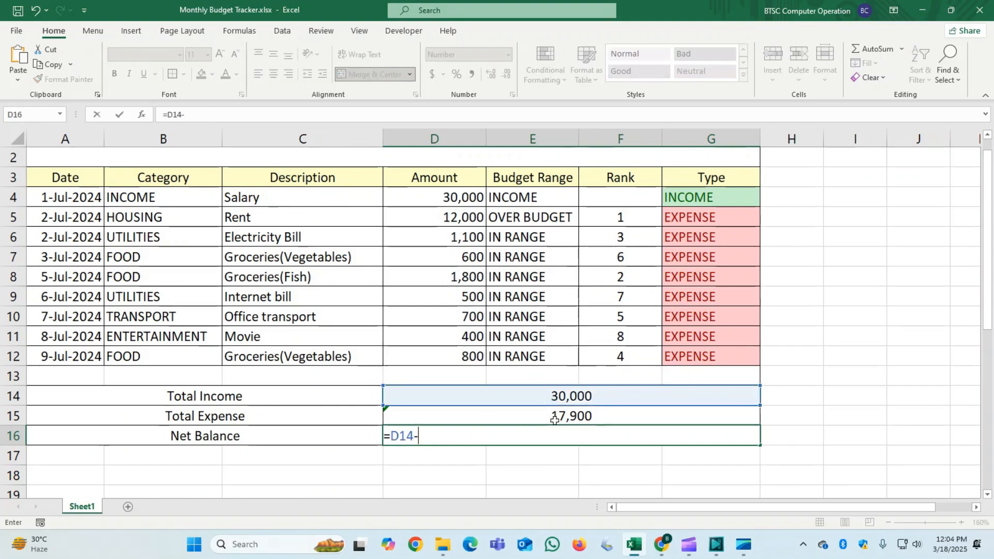
pyautogui.click(554, 417)
pyautogui.press('Return')
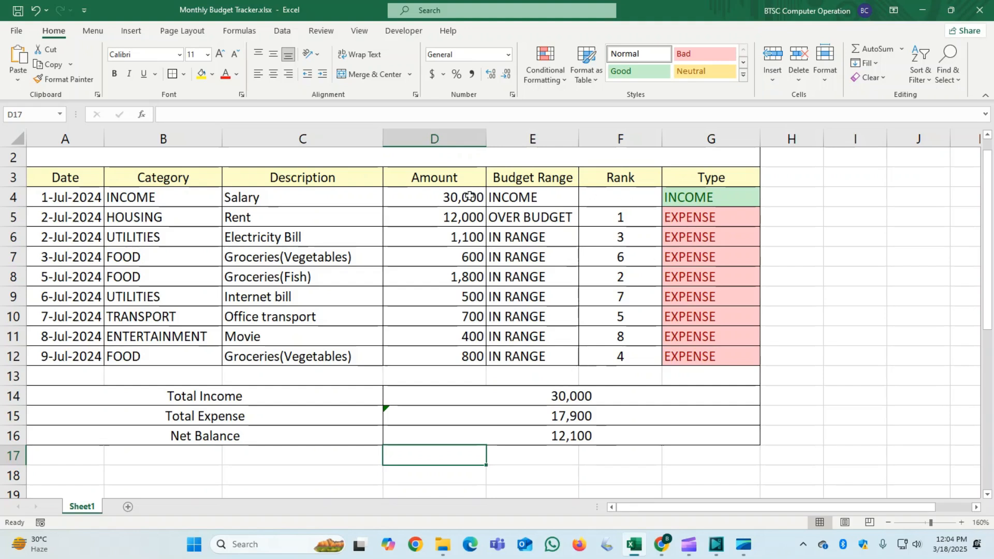
# - Clear the Total Income, Total Expense and Net Balance formulas from cells D14 through D16
pyautogui.moveTo(469, 196); pyautogui.dragTo(471, 363)
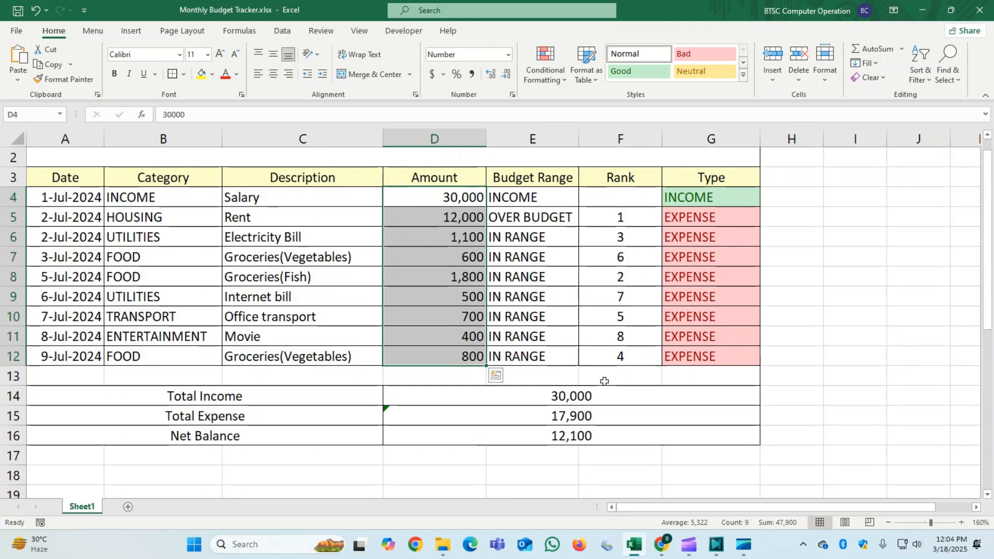
pyautogui.scroll(-2, 605, 383)
pyautogui.moveTo(544, 276); pyautogui.dragTo(542, 296)
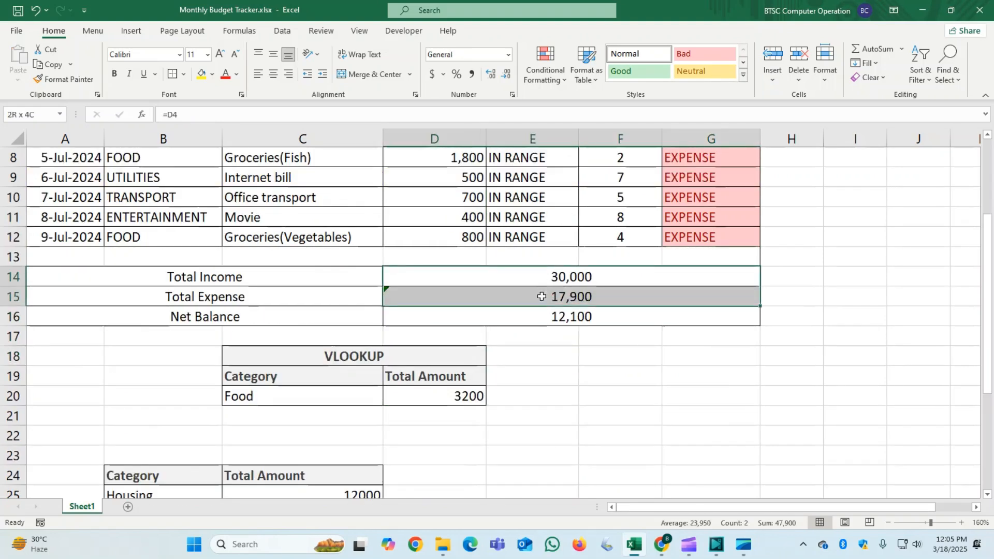
pyautogui.click(533, 314)
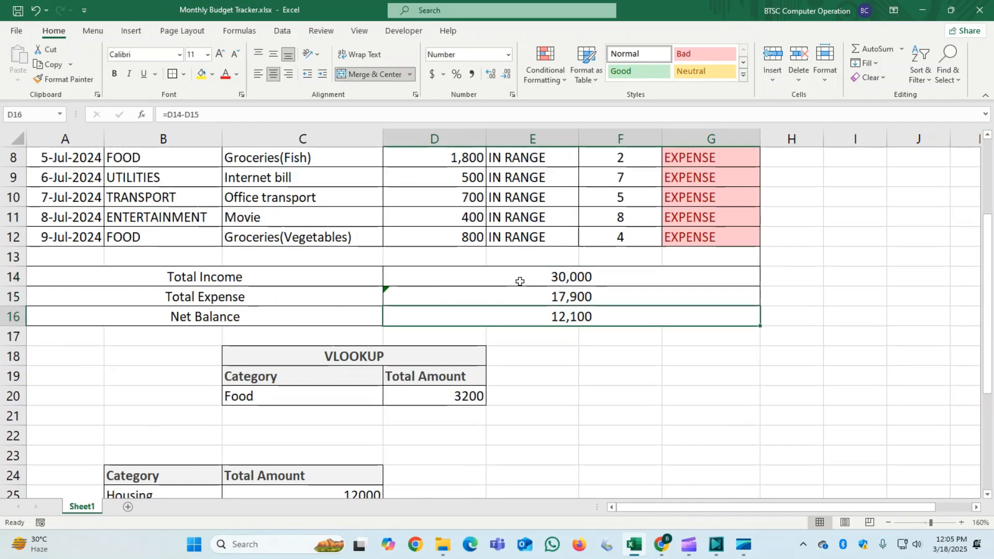
pyautogui.moveTo(520, 281); pyautogui.dragTo(528, 309)
pyautogui.press('Delete')
# - Calculate Total Income in D14 with a SUMIF using range $G$4:$G$12, criteria G4 and sum range $D$4:$D$12
pyautogui.click(540, 277)
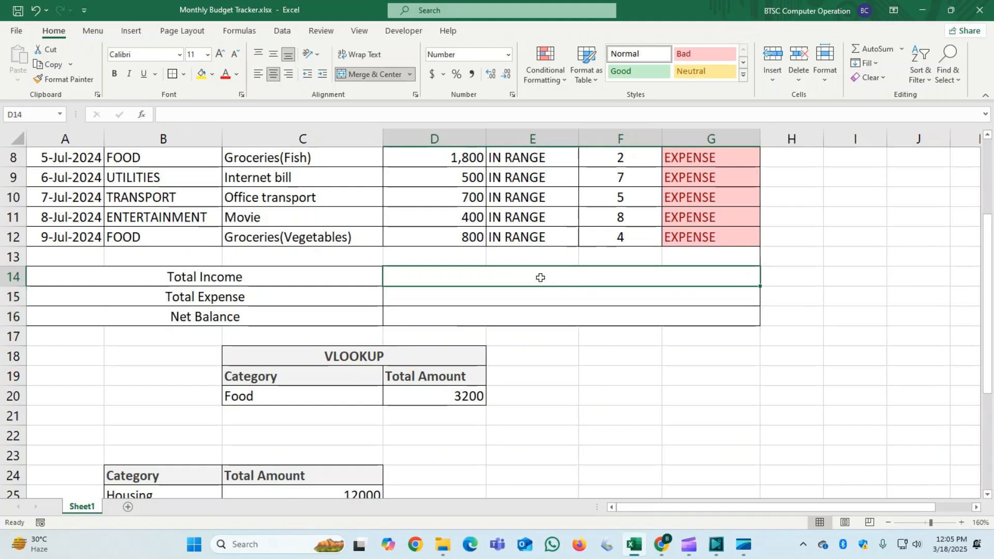
pyautogui.write('=')
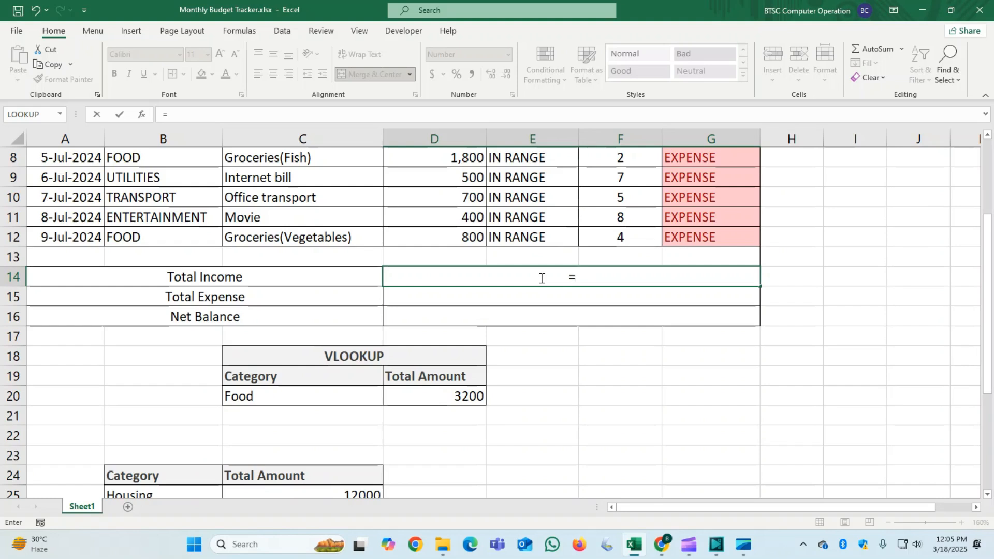
pyautogui.write('s')
pyautogui.press('BackSpace')
pyautogui.write('S')
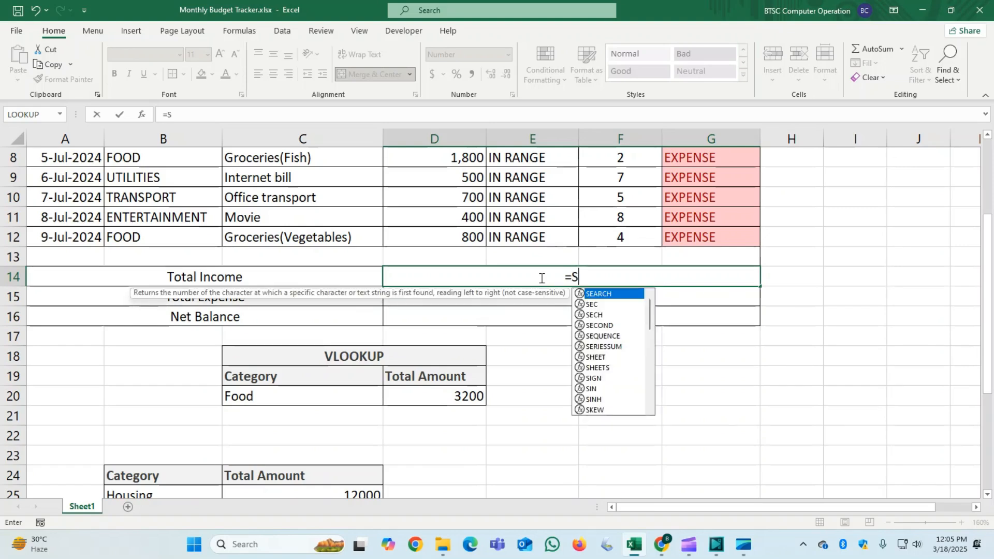
pyautogui.write('UMIF(')
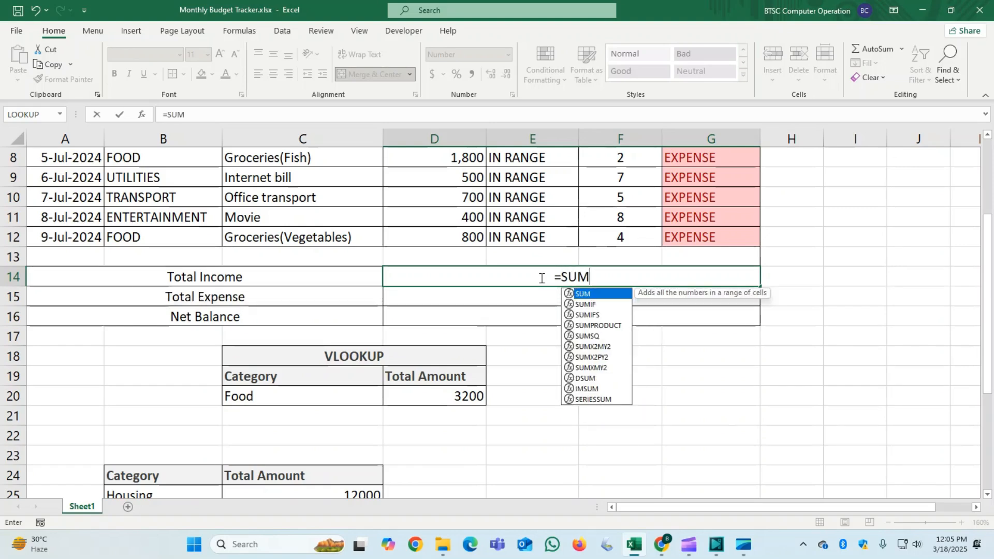
pyautogui.scroll(2, 636, 398)
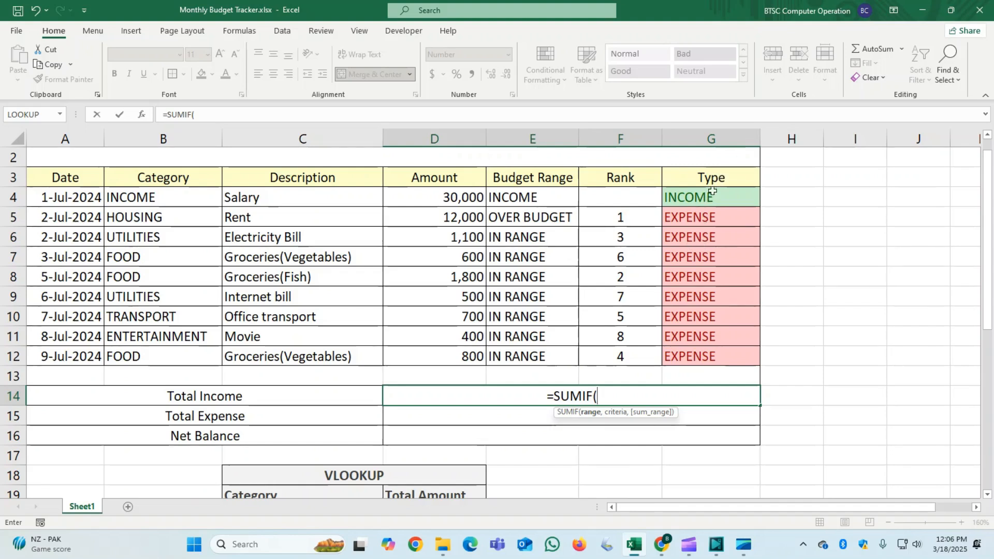
pyautogui.moveTo(719, 196); pyautogui.dragTo(705, 357)
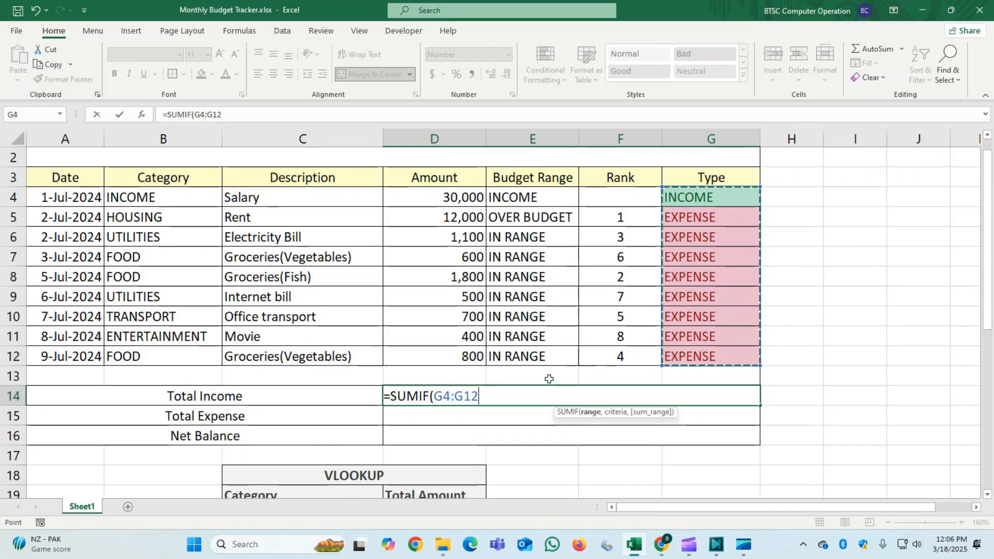
pyautogui.press('F4')
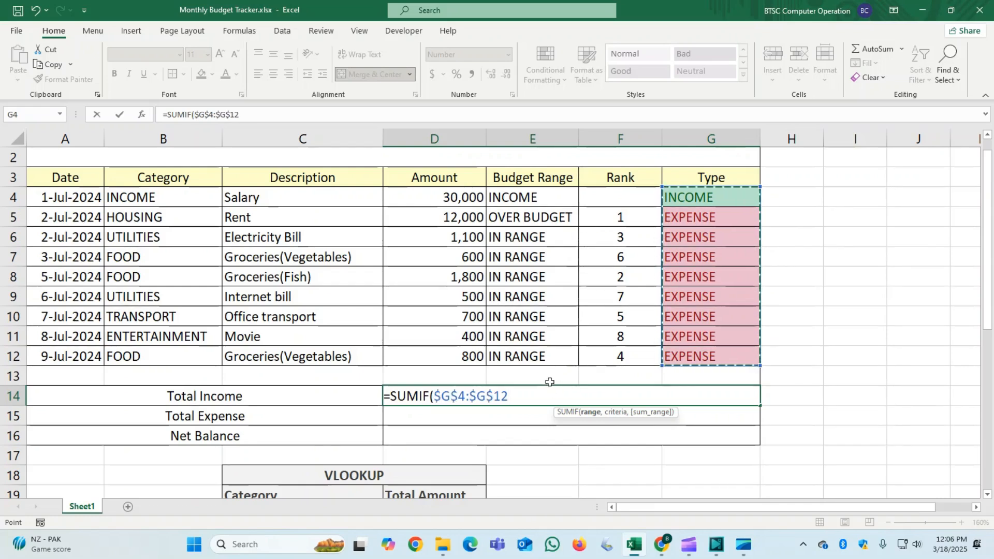
pyautogui.write(',')
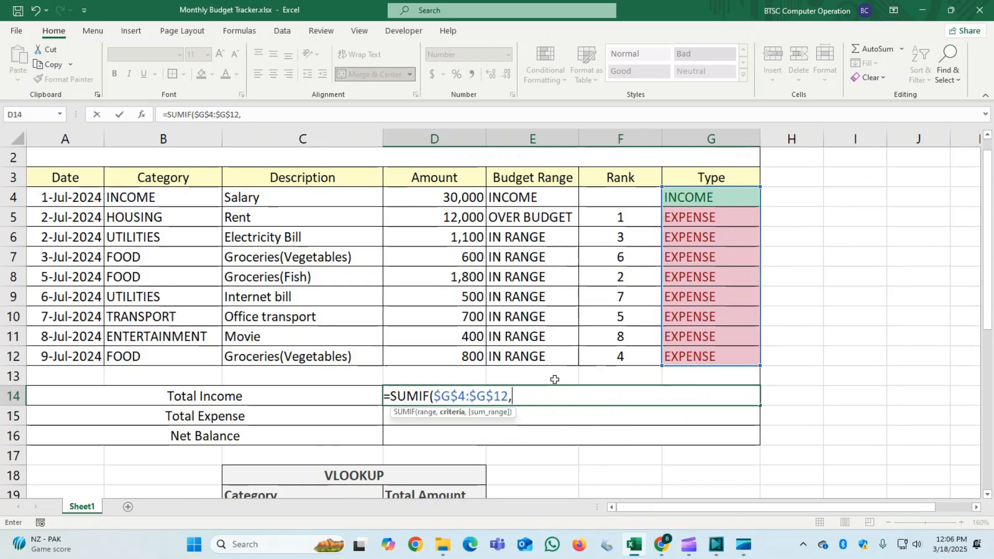
pyautogui.click(717, 197)
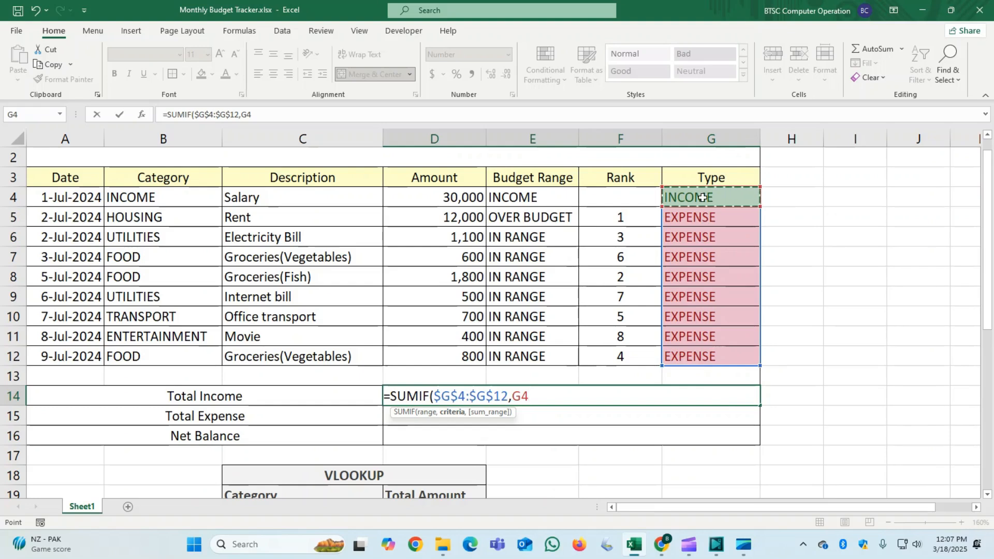
pyautogui.write(',')
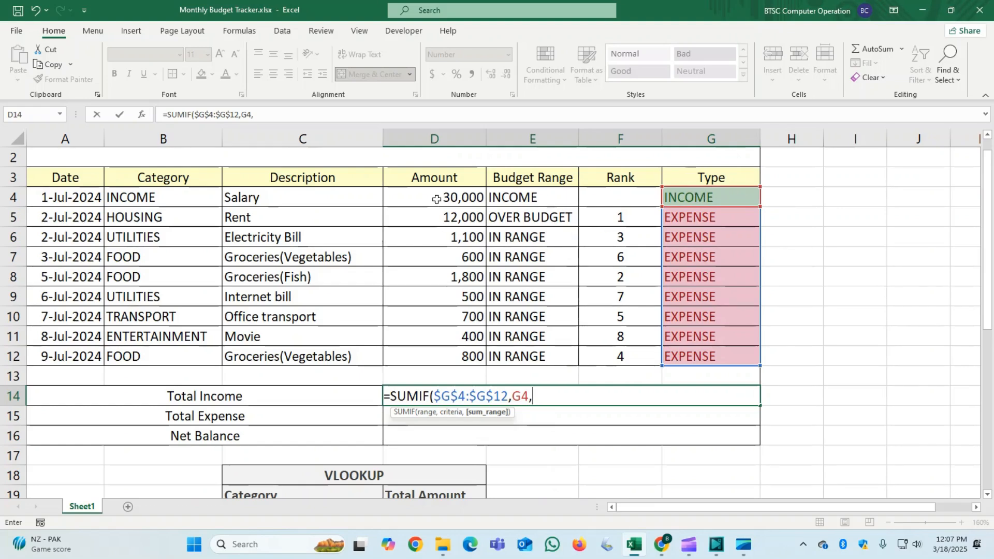
pyautogui.moveTo(436, 199); pyautogui.dragTo(436, 354)
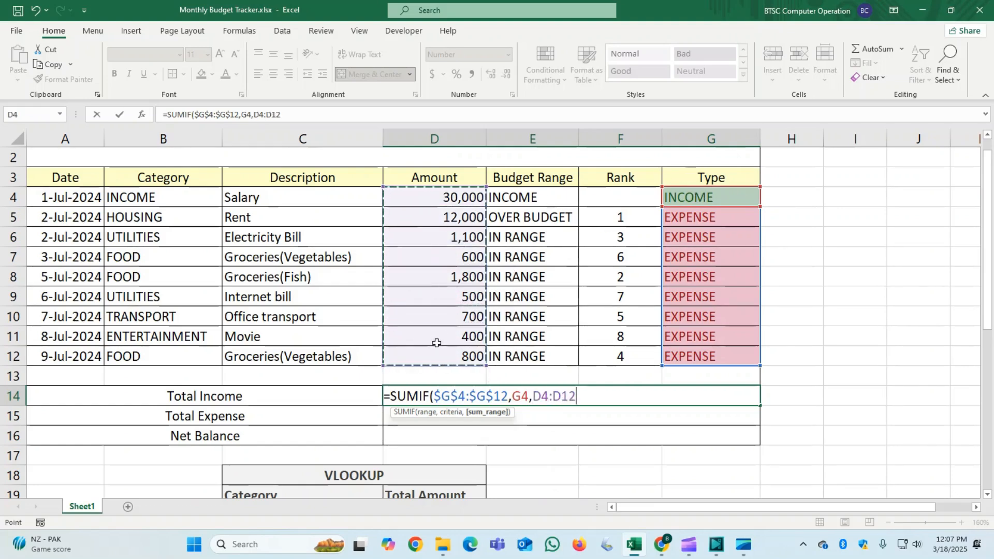
pyautogui.press('F4')
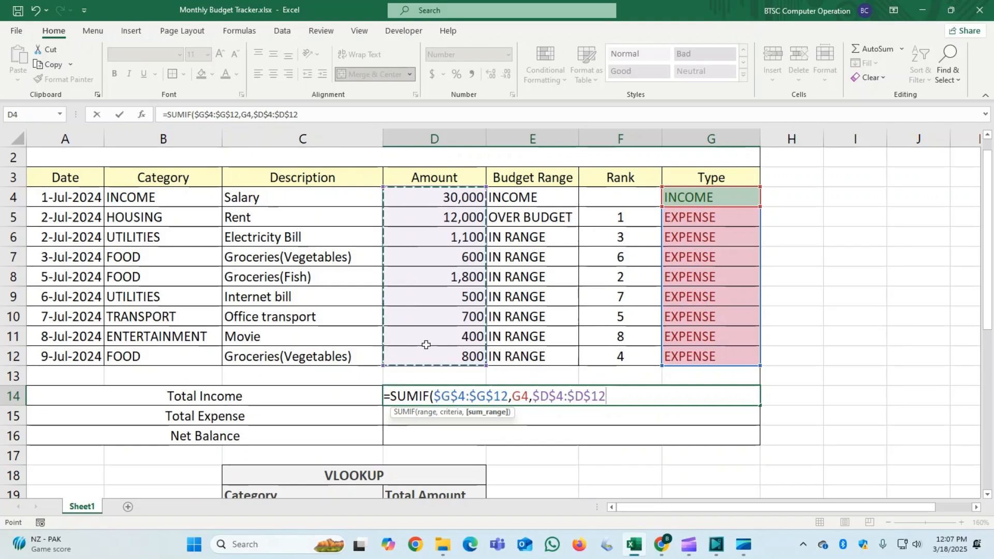
pyautogui.press('Return')
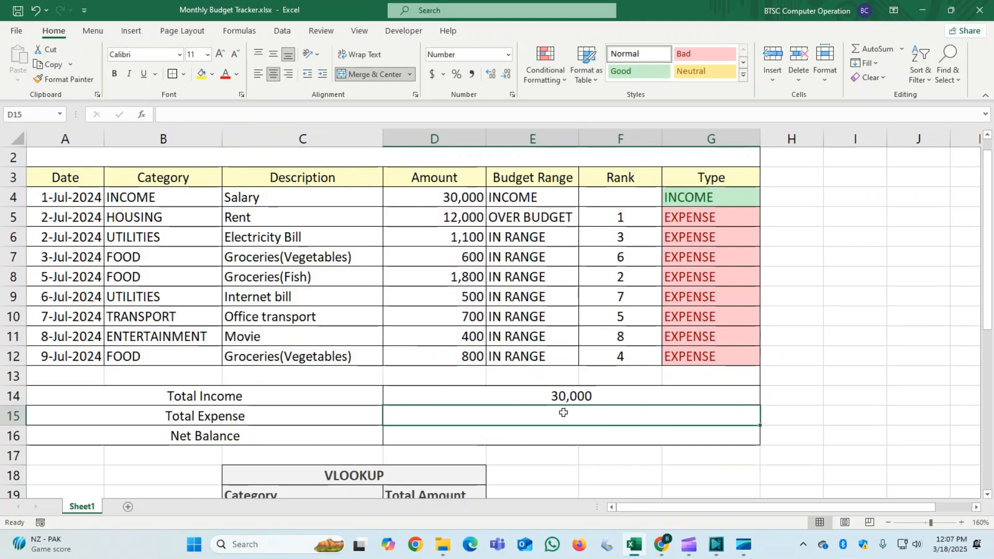
# - Calculate Total Expense in D15 with a SUMIF using range $G$4:$G$12, criteria G5 and sum range $D$4:$D$12
pyautogui.write('=')
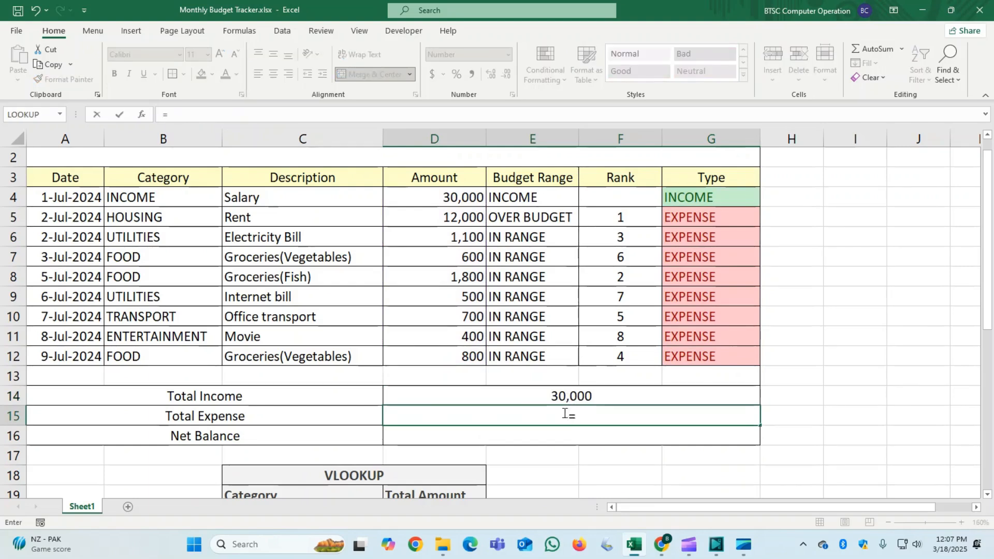
pyautogui.write('SUMIF(')
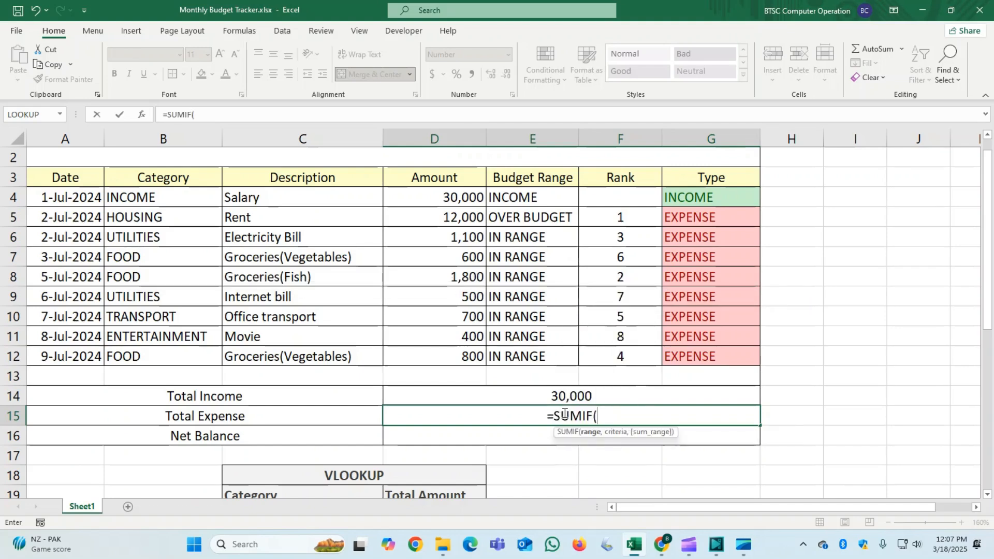
pyautogui.moveTo(717, 192); pyautogui.dragTo(700, 355)
pyautogui.press('F4')
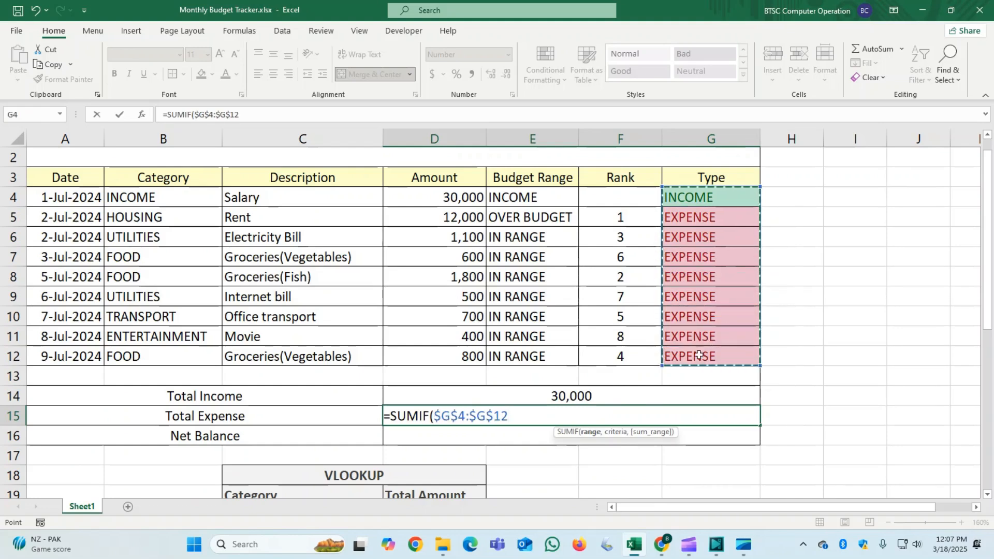
pyautogui.write(',')
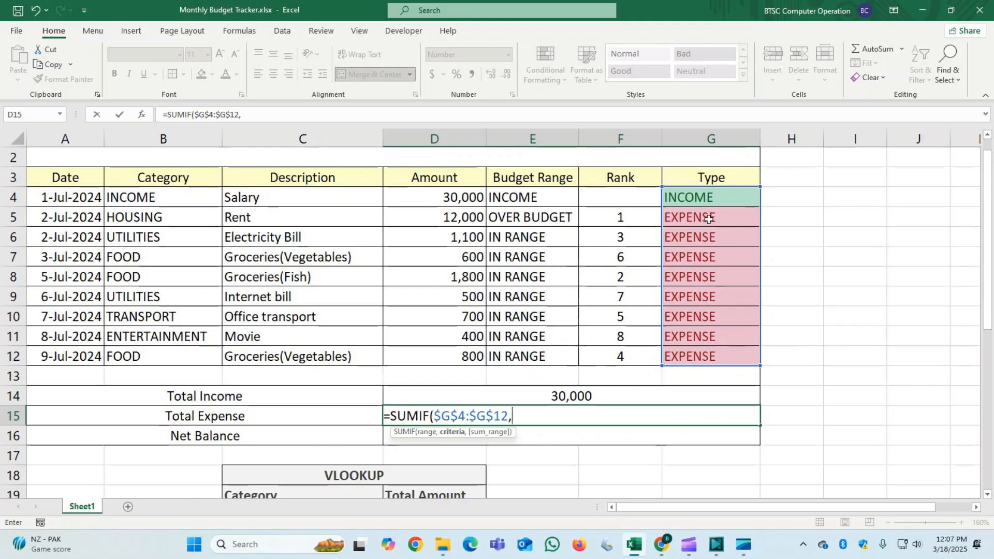
pyautogui.click(708, 219)
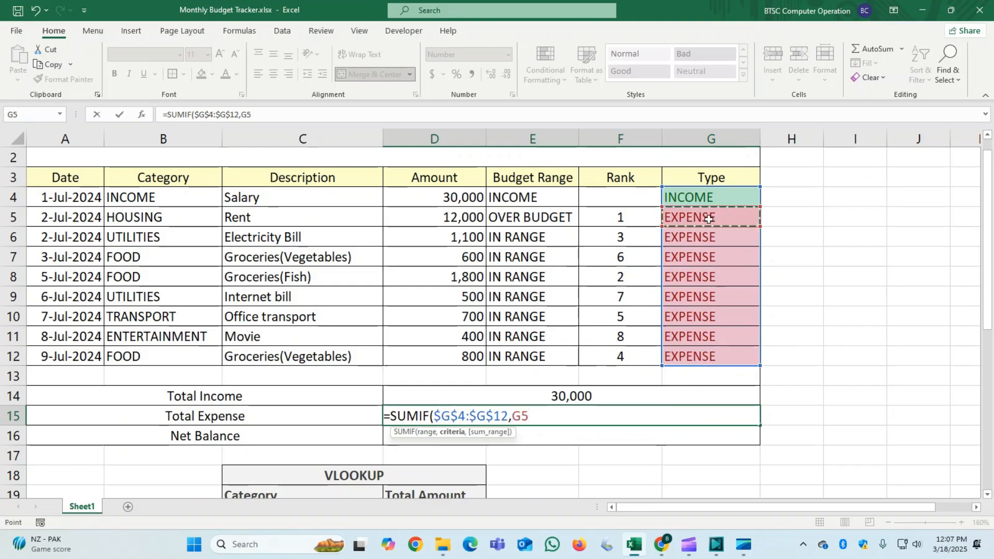
pyautogui.write(',')
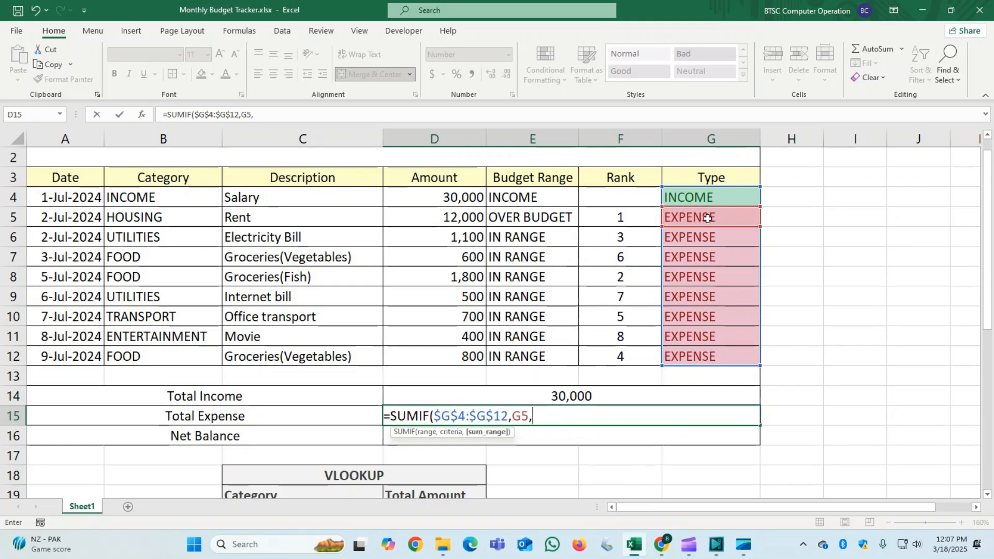
pyautogui.moveTo(453, 196); pyautogui.dragTo(451, 358)
pyautogui.press('F4')
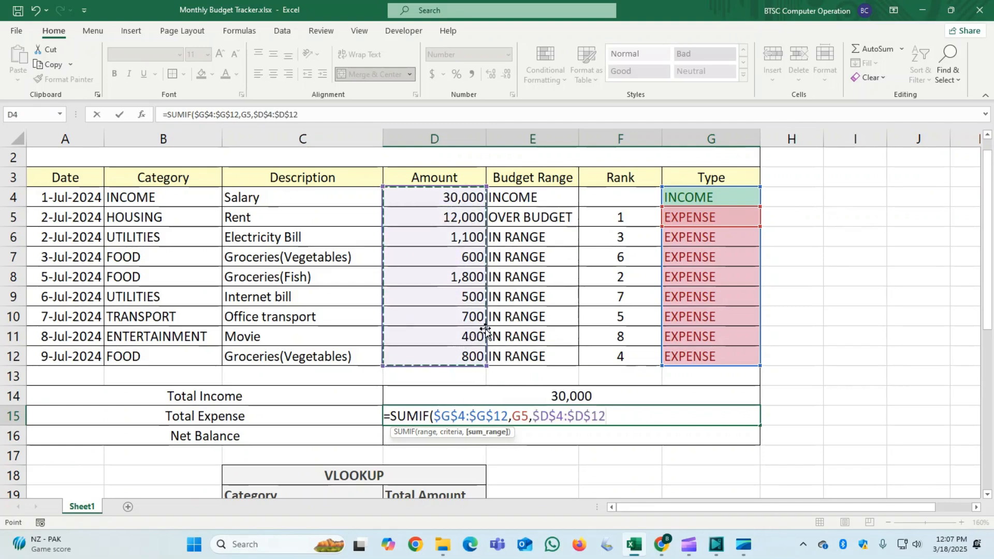
pyautogui.press('Return')
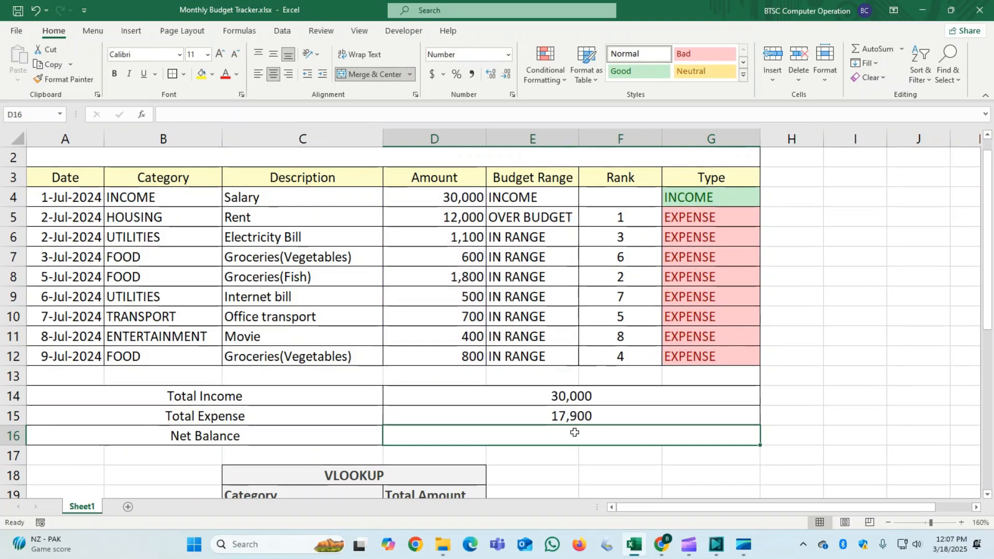
# - Enter =D14-D15 in the Net Balance cell D16
pyautogui.write('=')
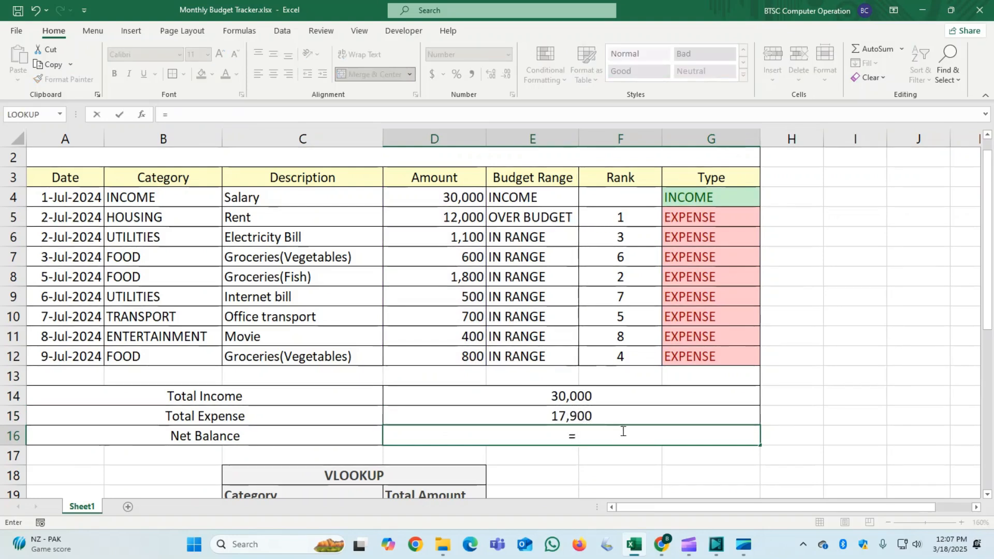
pyautogui.click(555, 397)
pyautogui.write('-')
pyautogui.click(567, 417)
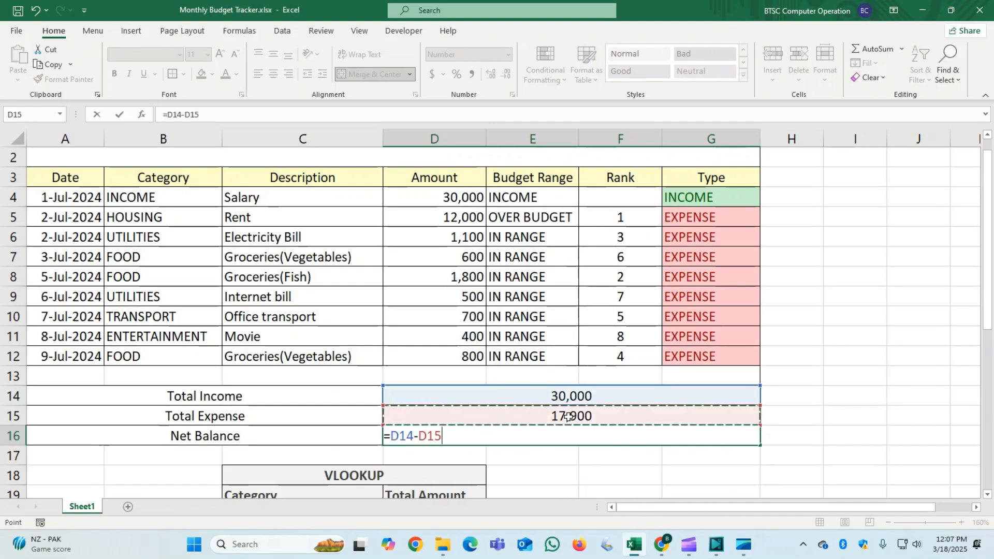
pyautogui.press('Return')
# - Clear the validation circles and delete the Food entry from category cell C20 in the VLOOKUP table
pyautogui.scroll(-1, 583, 414)
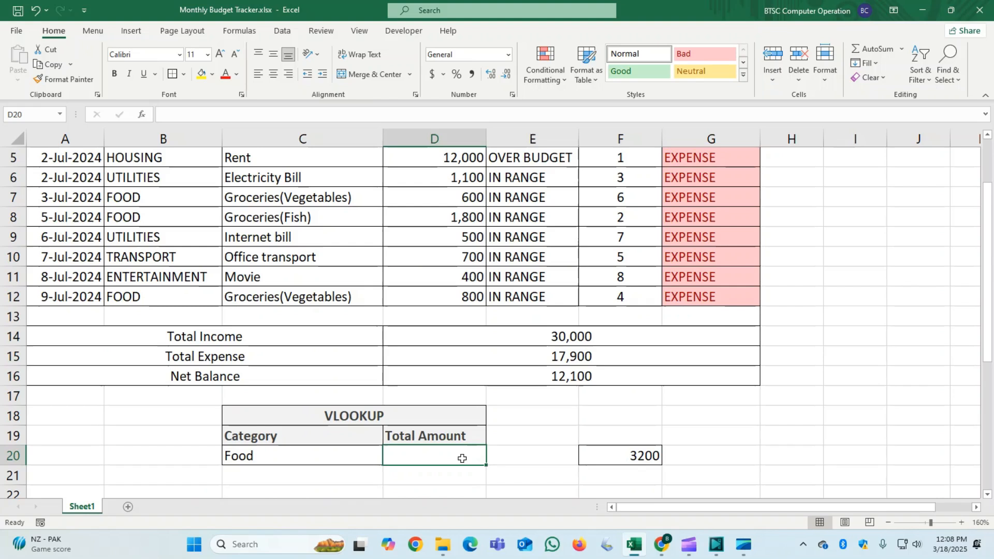
pyautogui.click(318, 458)
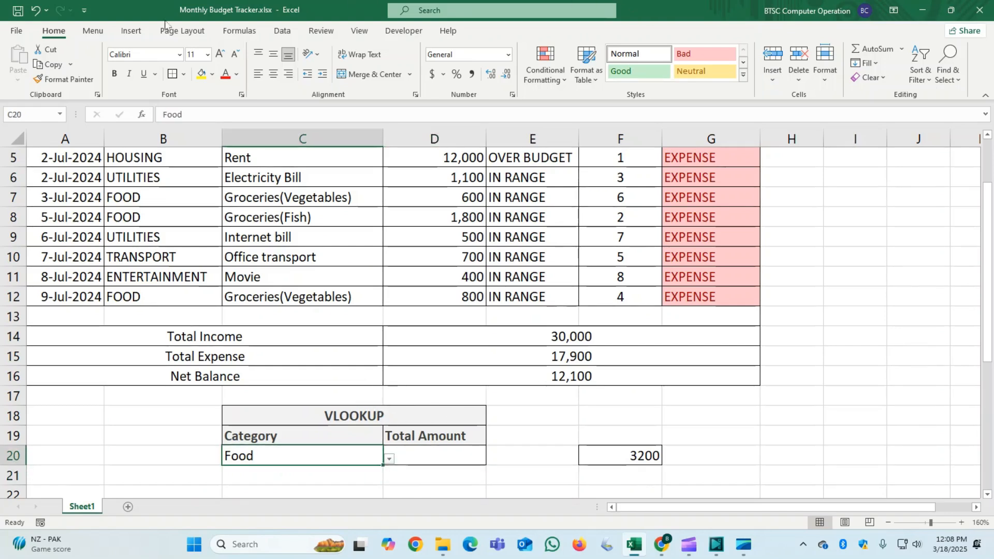
pyautogui.click(283, 32)
pyautogui.click(614, 85)
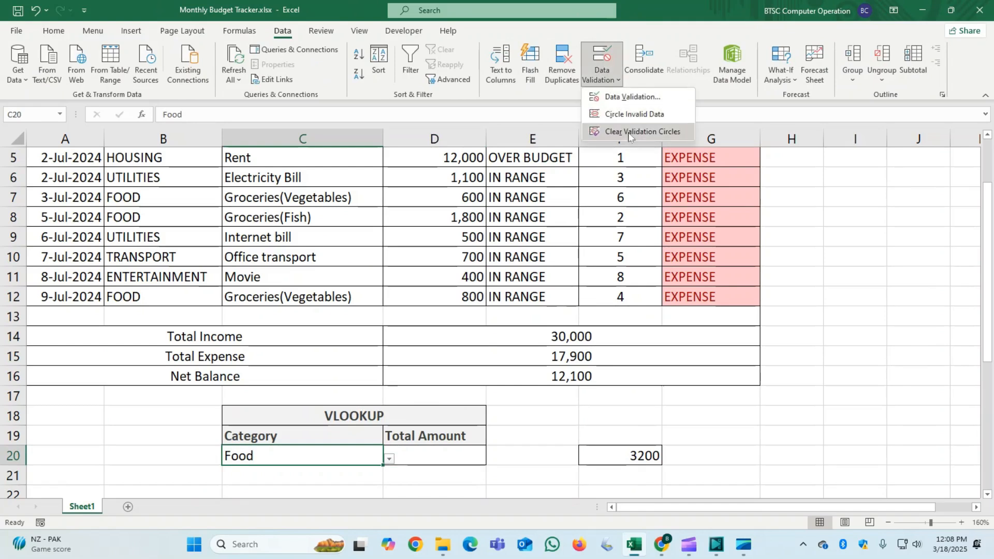
pyautogui.click(626, 132)
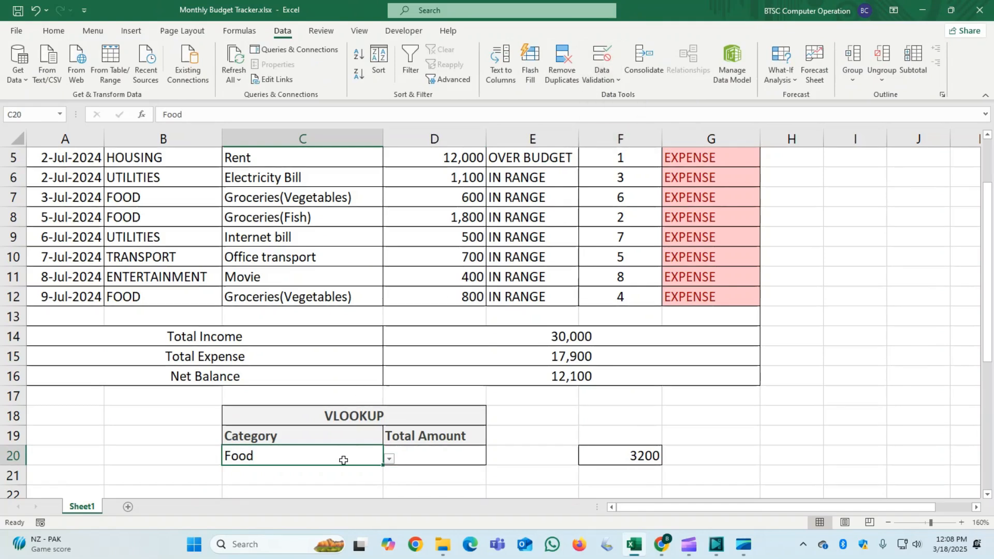
pyautogui.press('Delete')
pyautogui.click(601, 56)
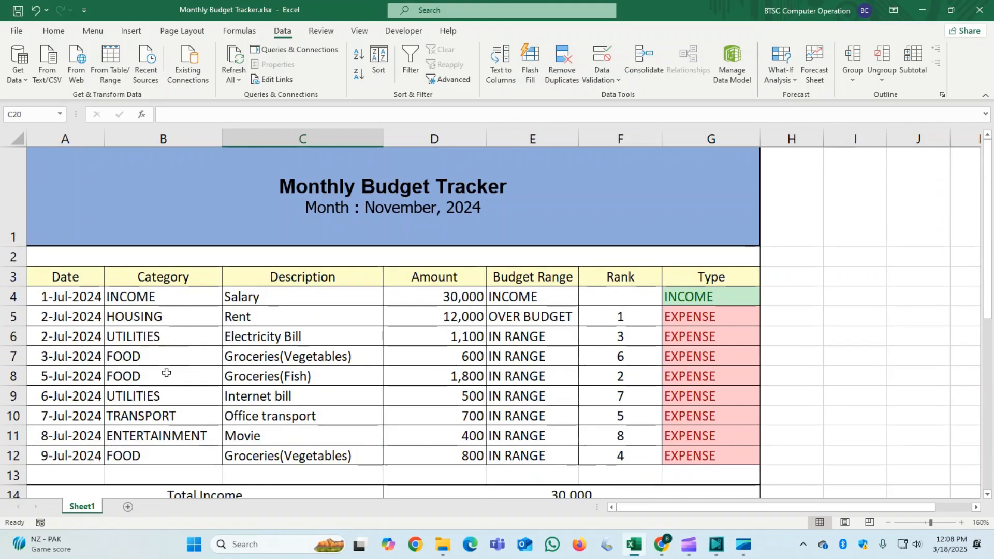
pyautogui.scroll(-2, 167, 373)
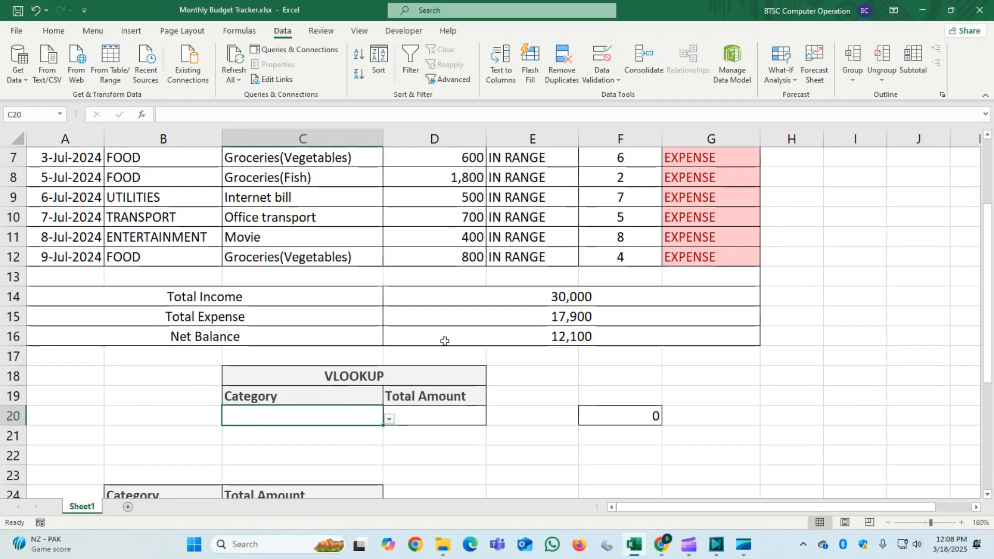
# - Set the data validation of category cell C20 to a List of Income, Housing, Food, Utilities, Transport and Entertainment
pyautogui.click(616, 61)
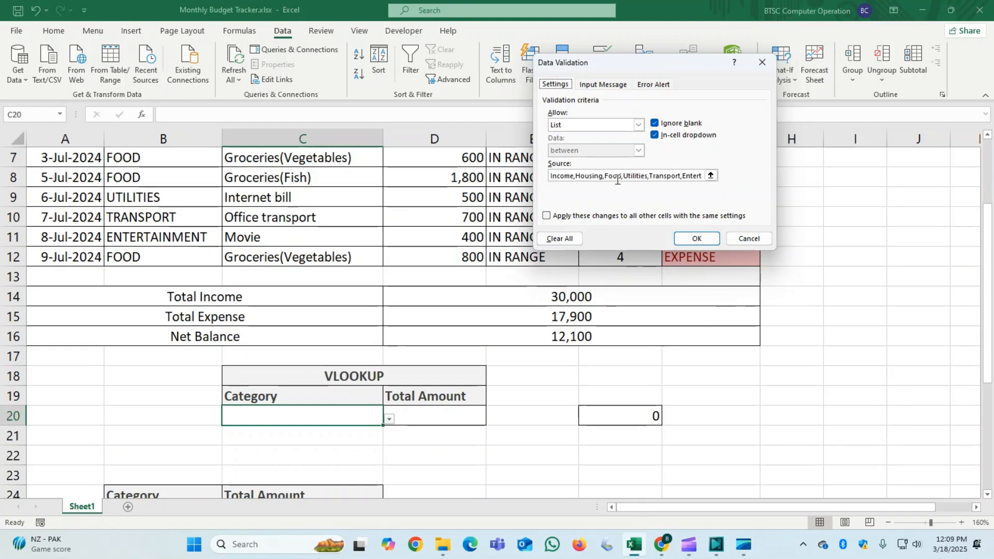
pyautogui.click(697, 240)
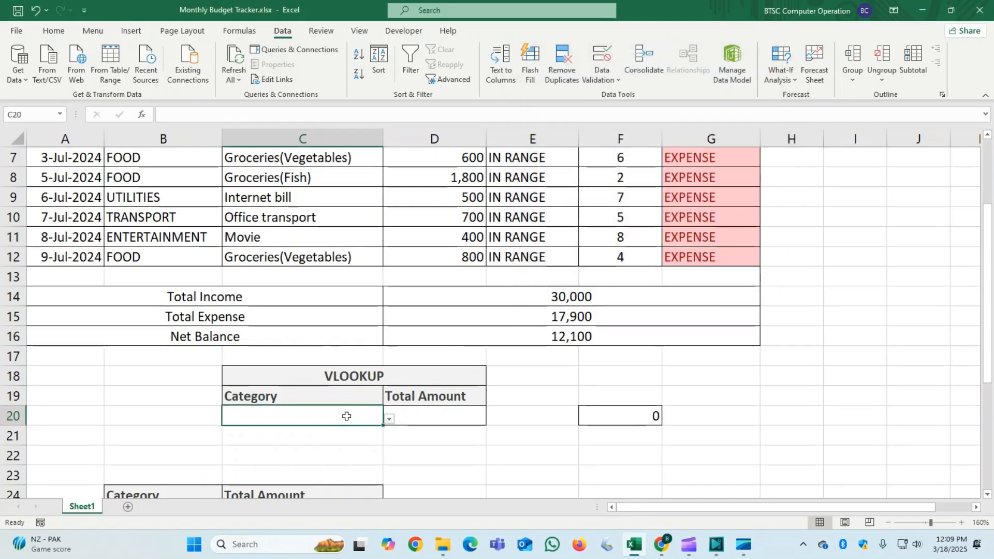
# - Examine the repeated Food entries in the Category column of the budget table
pyautogui.doubleClick(340, 416)
pyautogui.scroll(2, 341, 415)
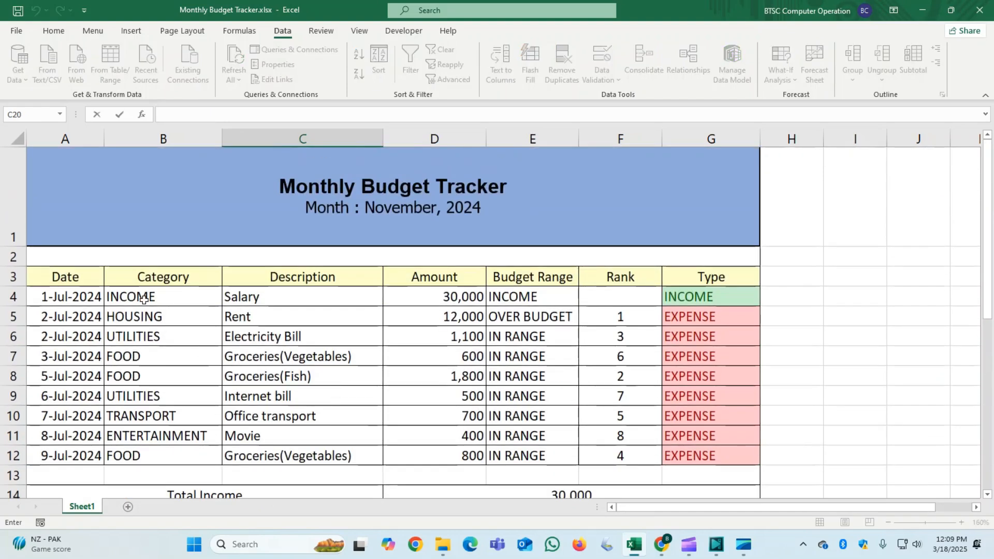
pyautogui.scroll(-1, 223, 356)
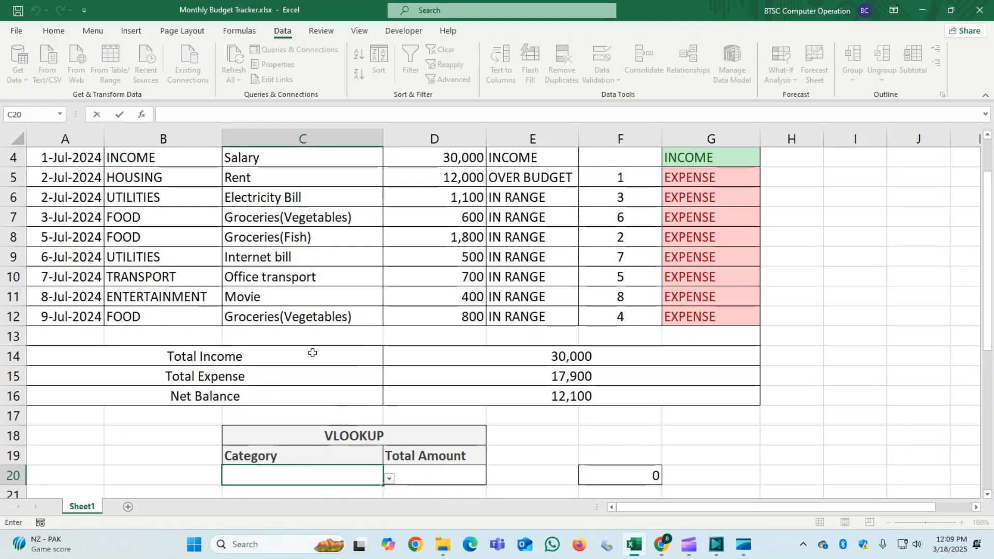
pyautogui.click(148, 219)
pyautogui.click(146, 236)
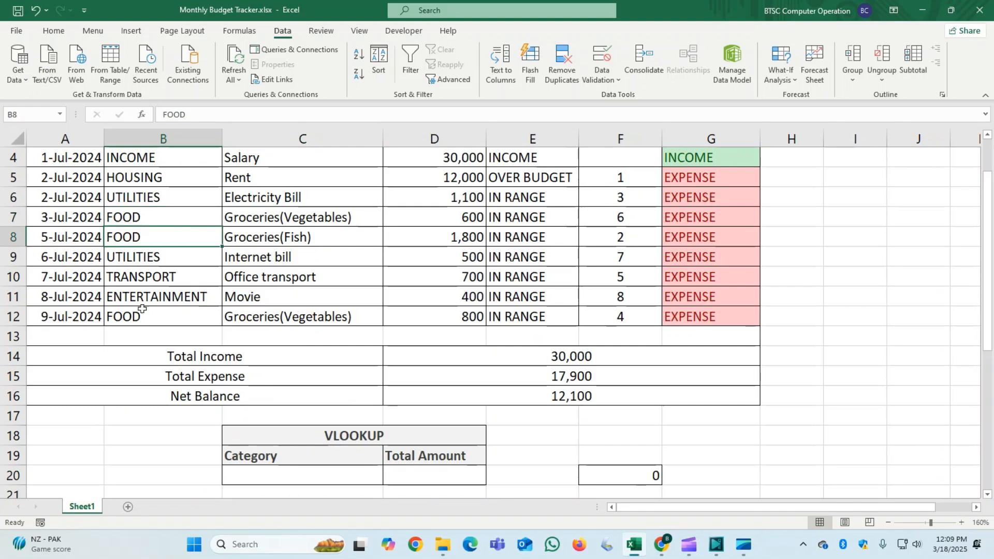
pyautogui.click(142, 321)
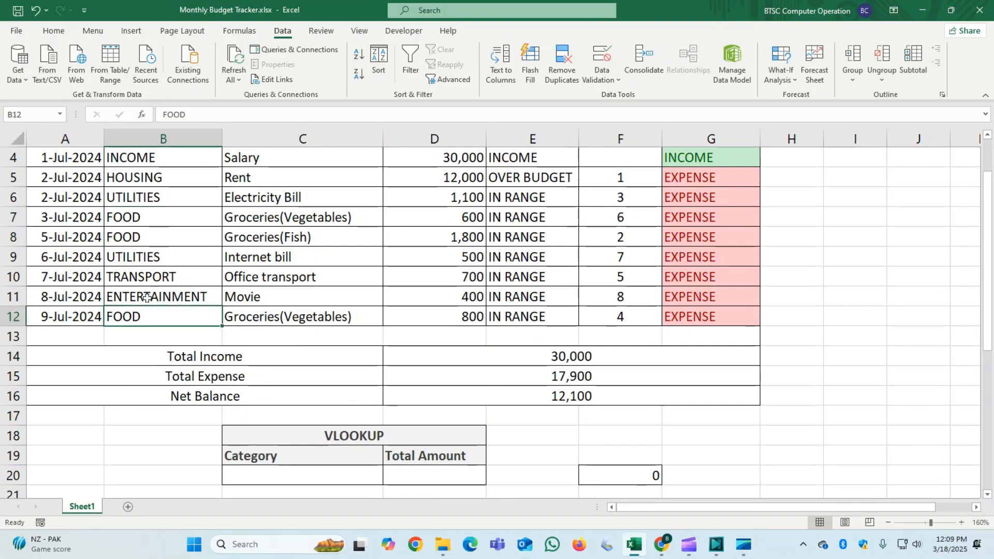
# - Choose Food as the category in cell C20 of the VLOOKUP table
pyautogui.doubleClick(419, 472)
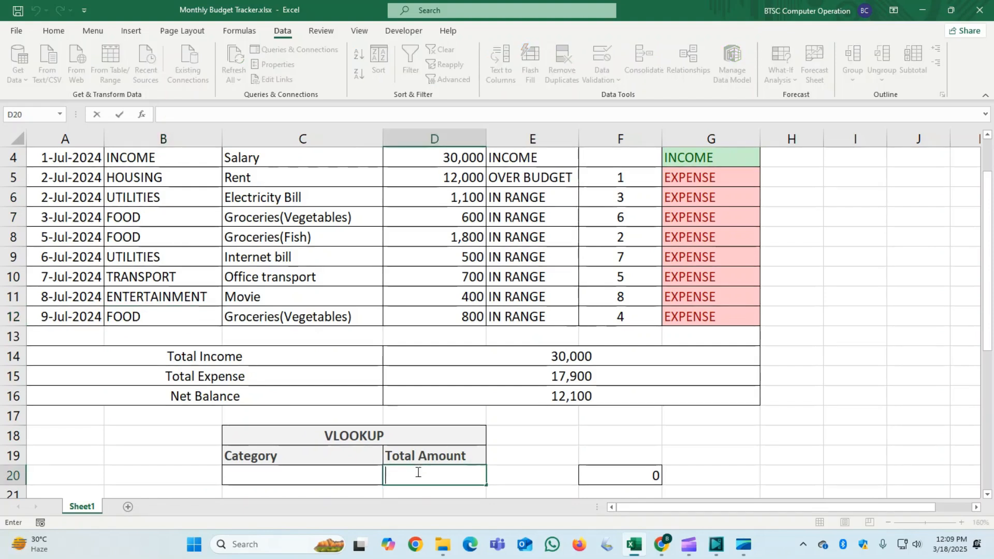
pyautogui.click(362, 476)
pyautogui.click(389, 482)
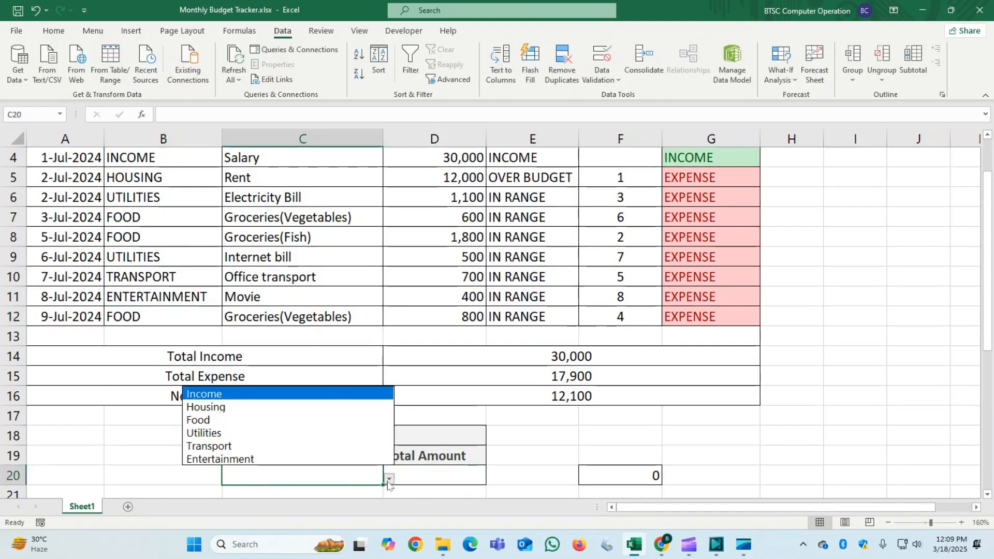
pyautogui.click(228, 423)
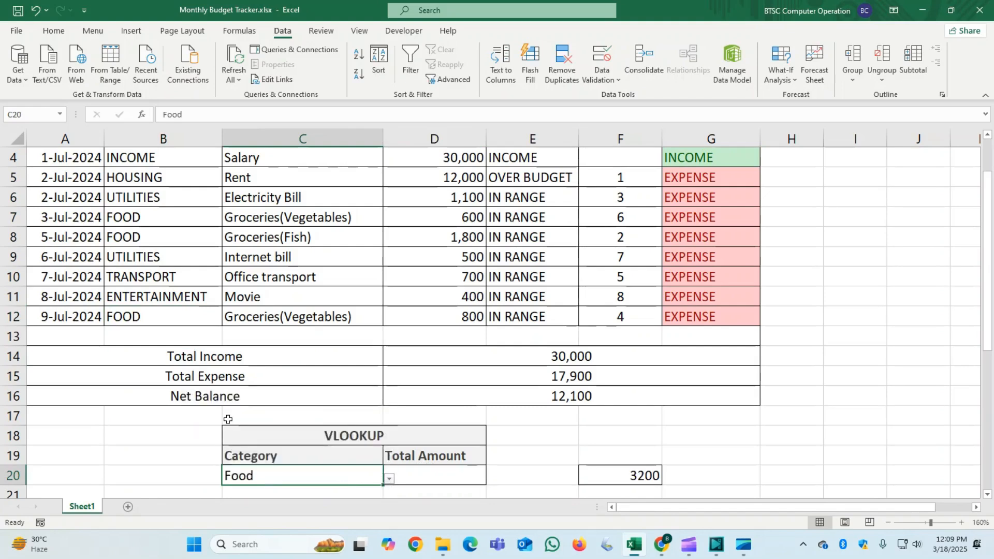
# - Start a SUMIF formula in Total Amount cell D20 with the absolute category range $B$4:$B$12
pyautogui.click(409, 475)
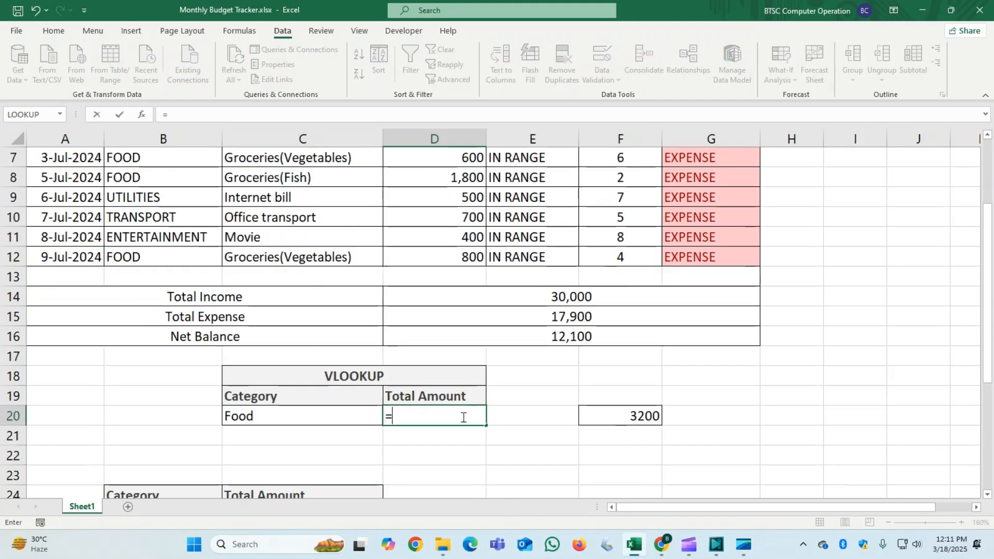
pyautogui.write('=SUMIF(')
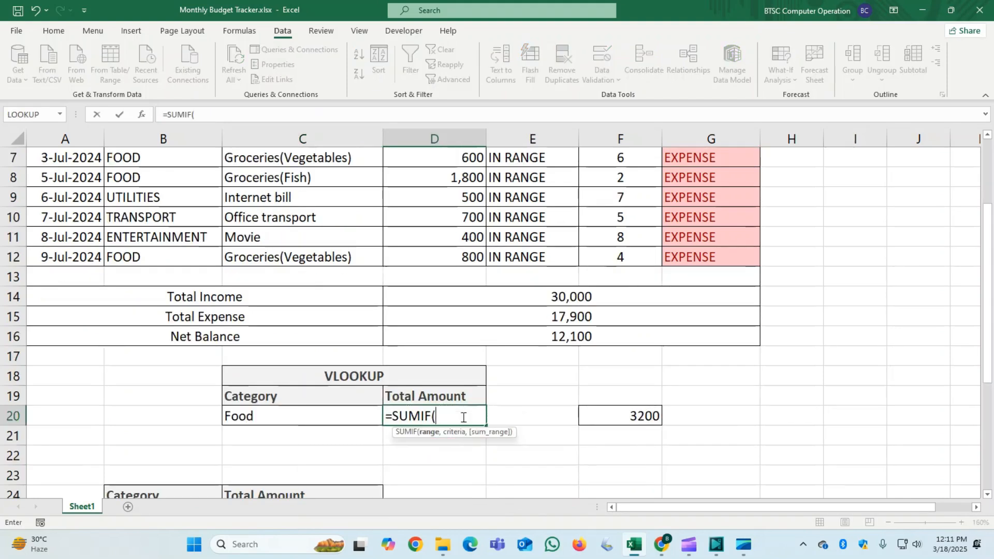
pyautogui.scroll(2, 260, 373)
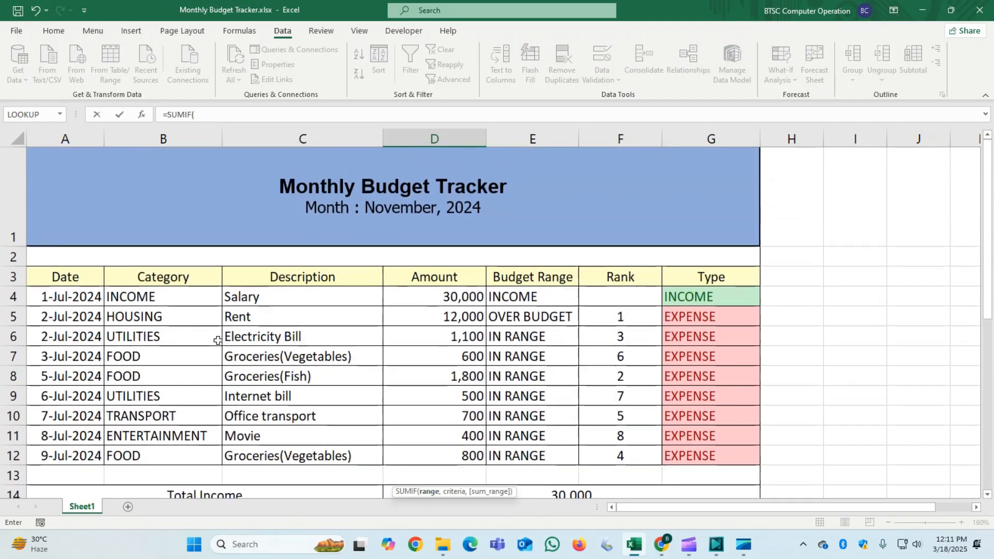
pyautogui.moveTo(182, 297); pyautogui.dragTo(171, 450)
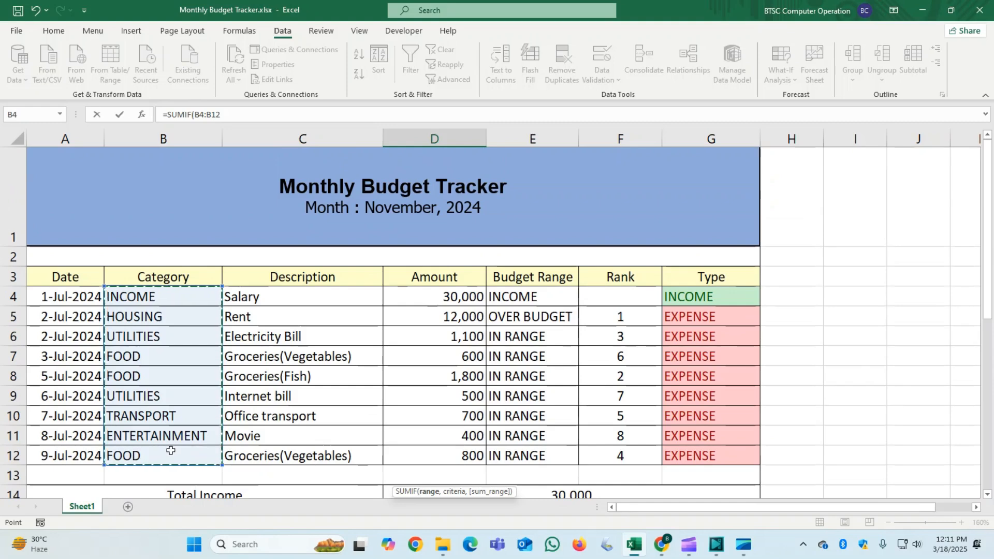
pyautogui.scroll(-2, 171, 450)
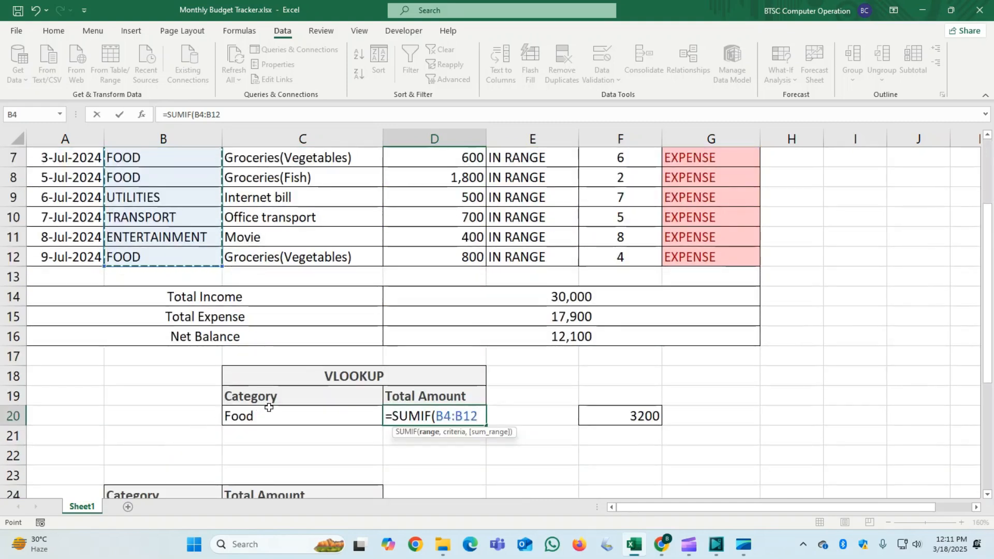
pyautogui.press('F4')
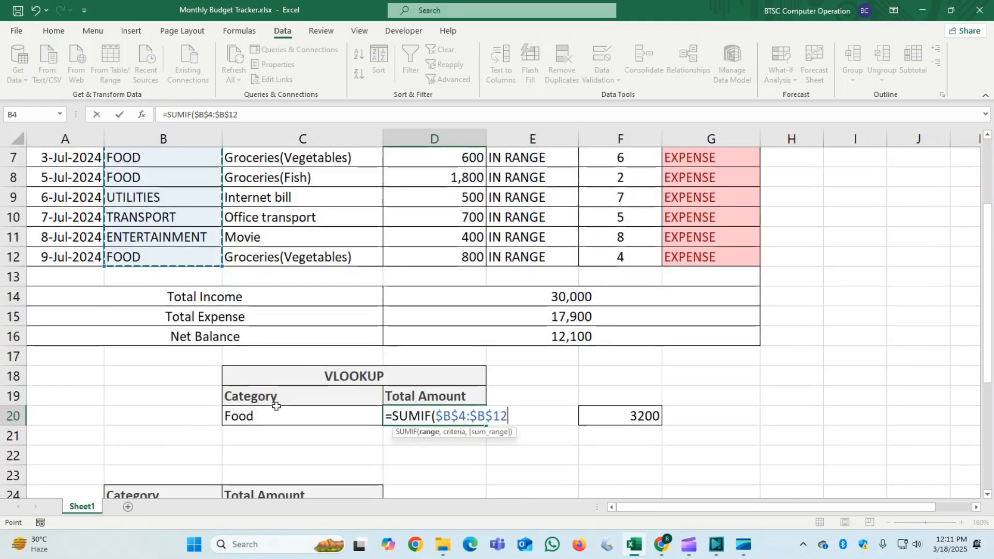
pyautogui.write(',')
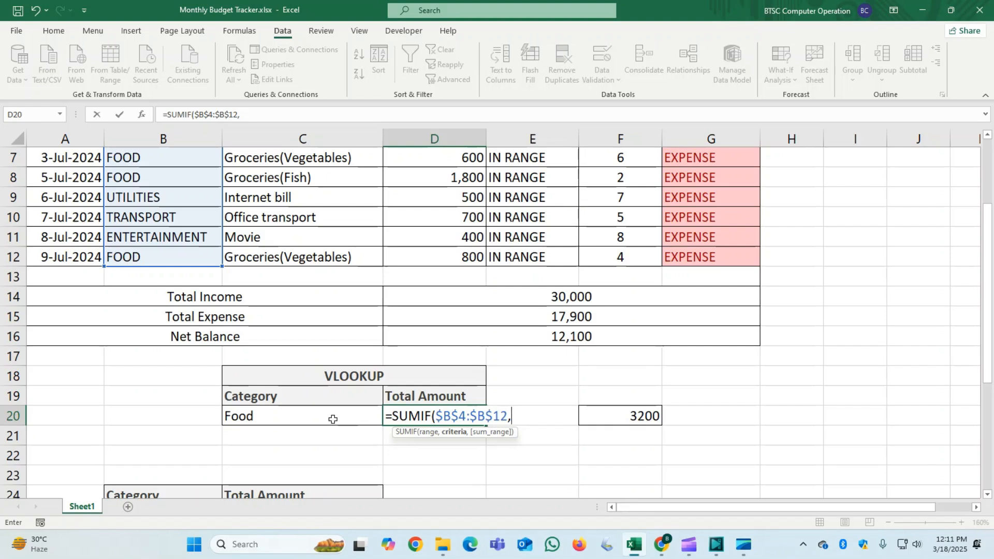
# - Nest a VLOOKUP as the SUMIF criteria, with C20 as its lookup value
pyautogui.write('VL')
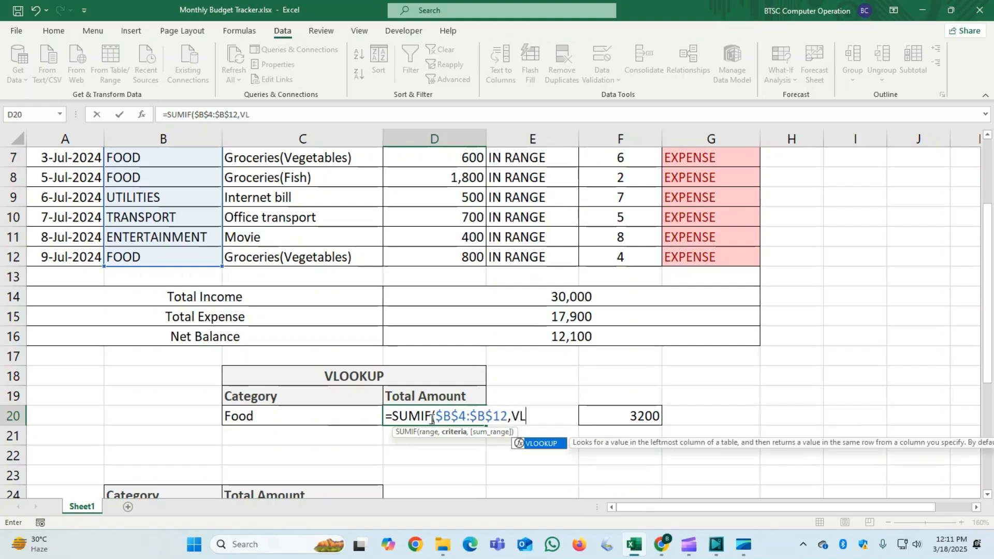
pyautogui.doubleClick(541, 443)
pyautogui.click(544, 436)
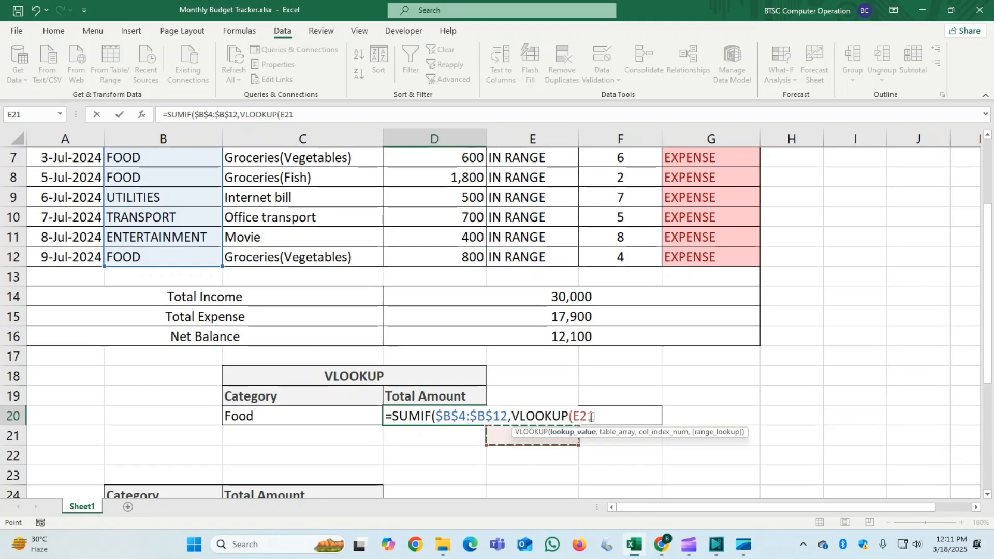
pyautogui.press('BackSpace')
pyautogui.press('BackSpace')
pyautogui.press('BackSpace')
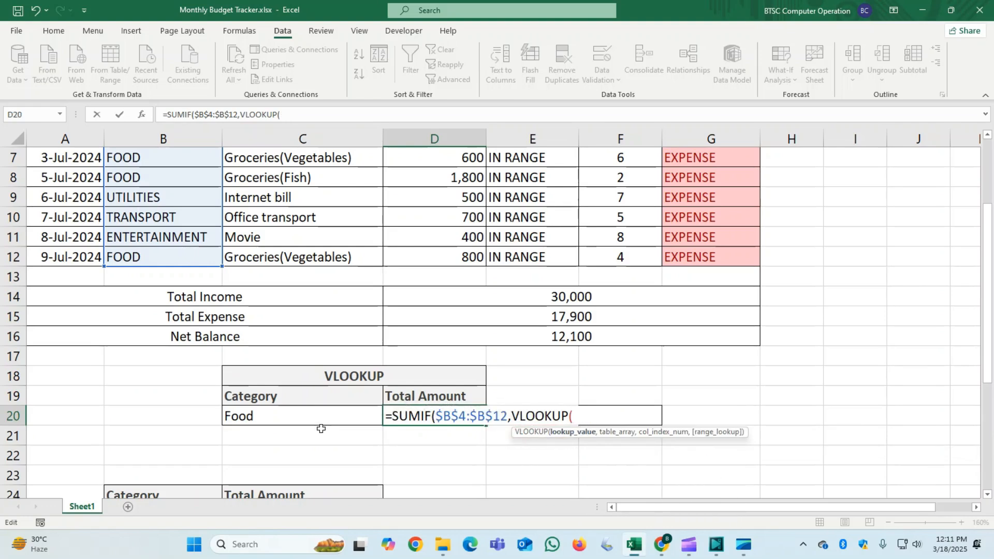
pyautogui.click(305, 419)
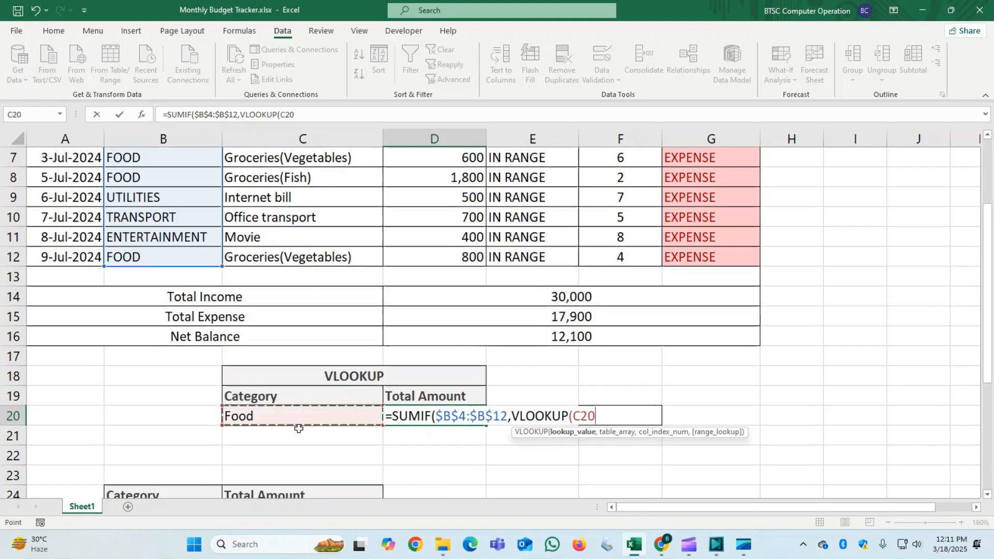
pyautogui.write(',')
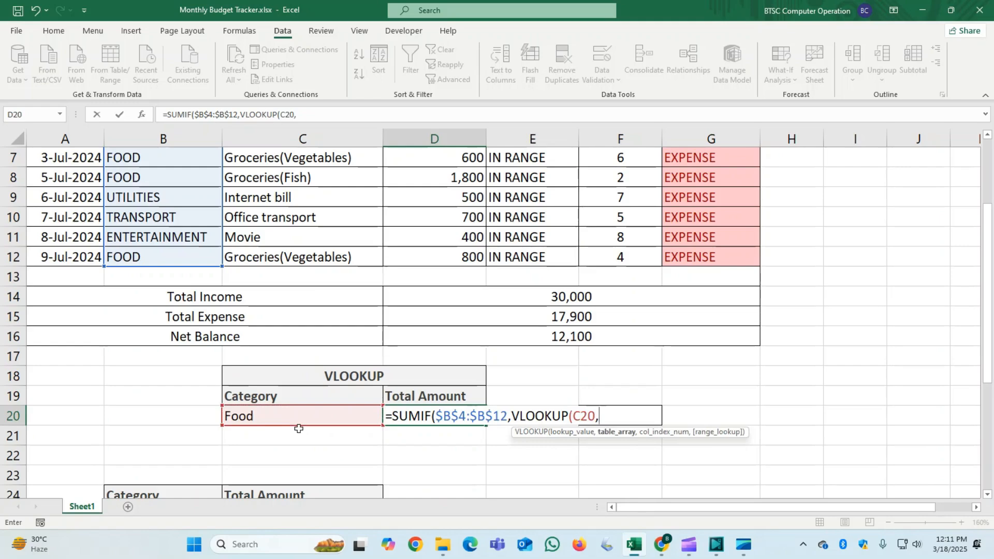
# - Complete the nested VLOOKUP with table array B4:D12, column index 1 and range lookup 0
pyautogui.scroll(1, 211, 332)
pyautogui.scroll(1, 211, 332)
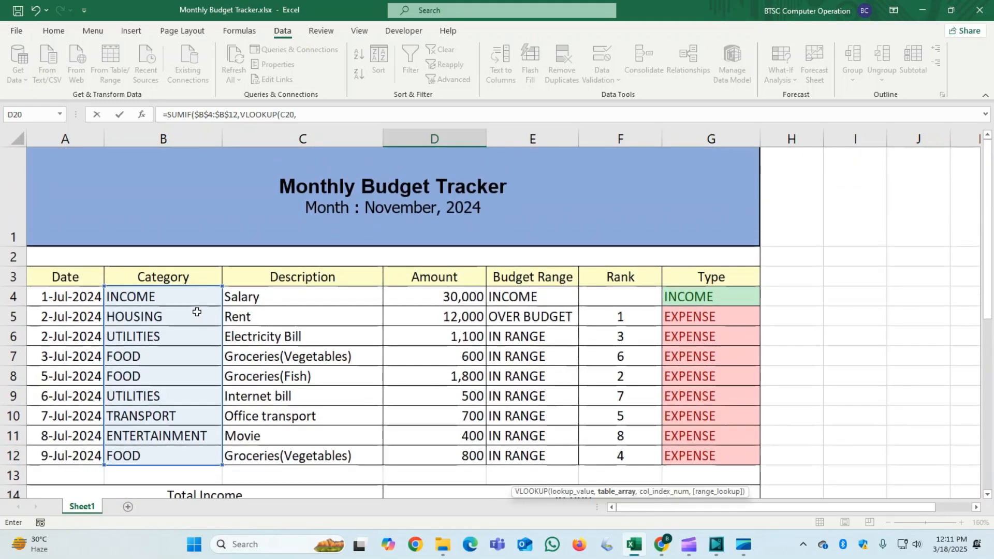
pyautogui.moveTo(177, 293); pyautogui.dragTo(429, 451)
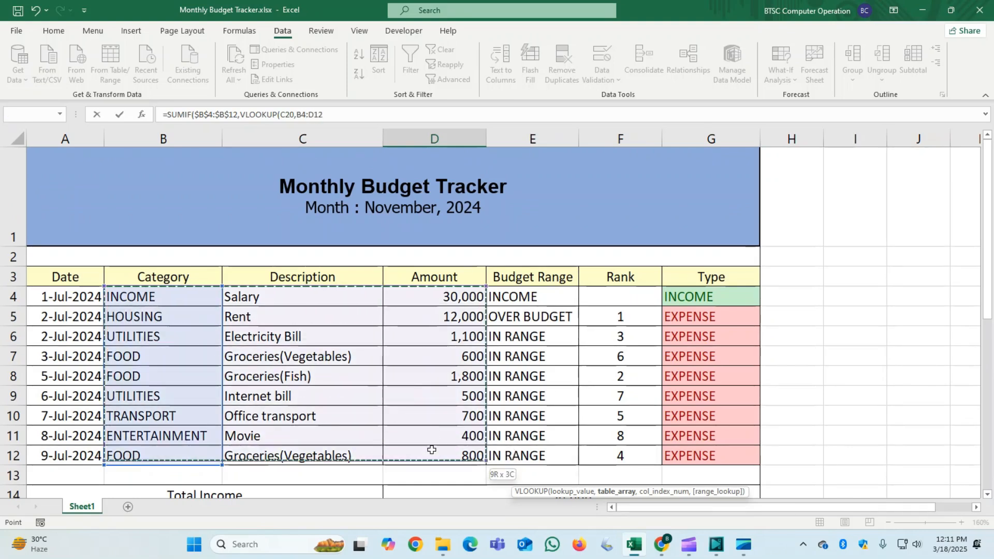
pyautogui.scroll(-2, 430, 450)
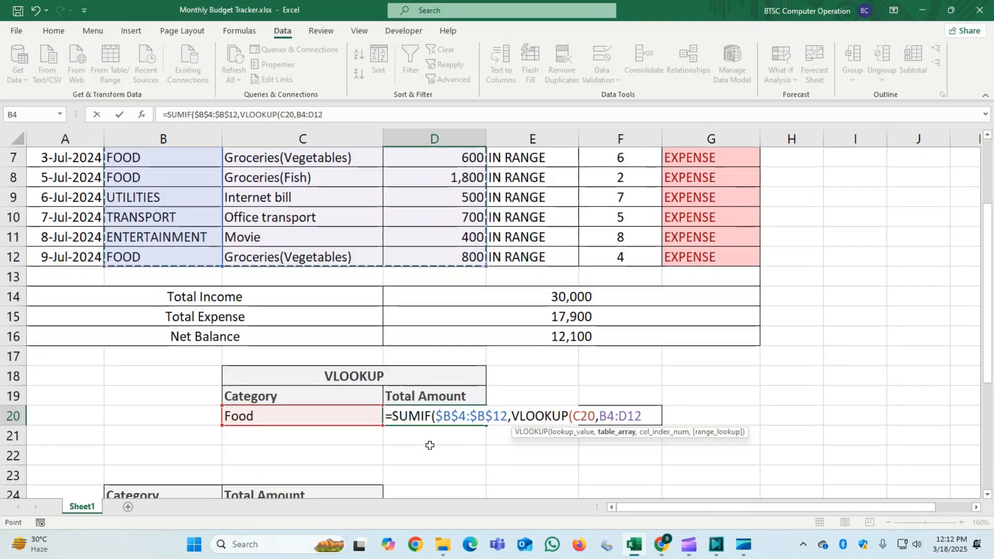
pyautogui.write(',')
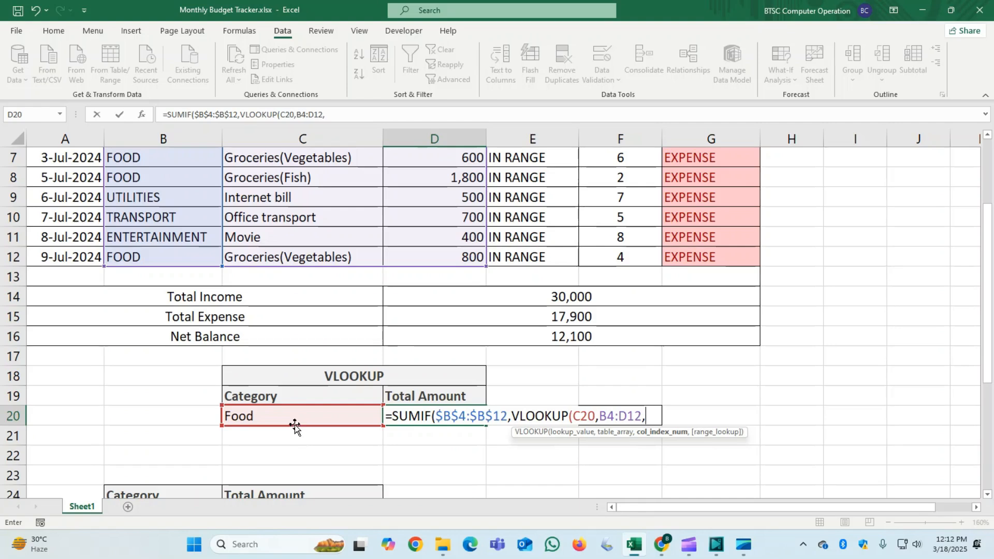
pyautogui.scroll(2, 296, 424)
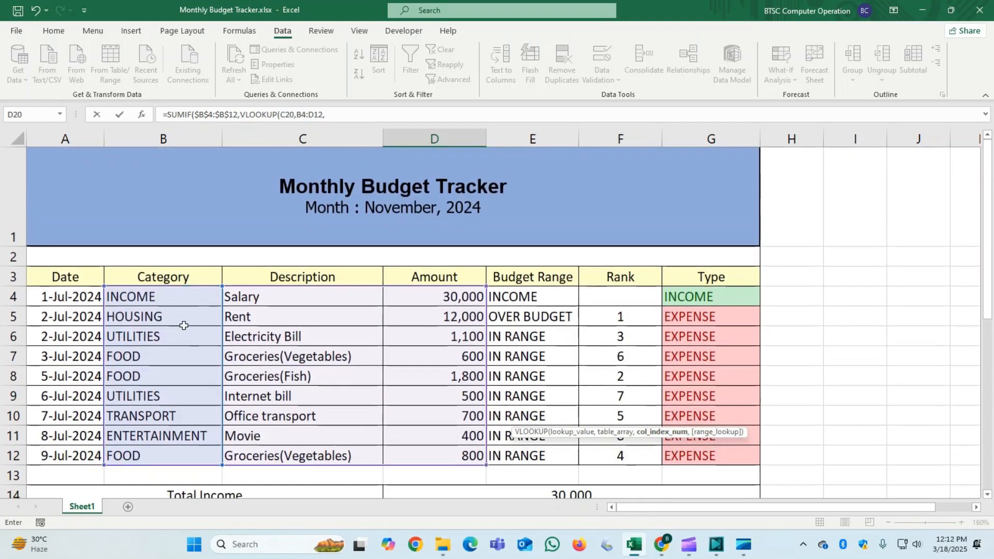
pyautogui.scroll(-2, 173, 406)
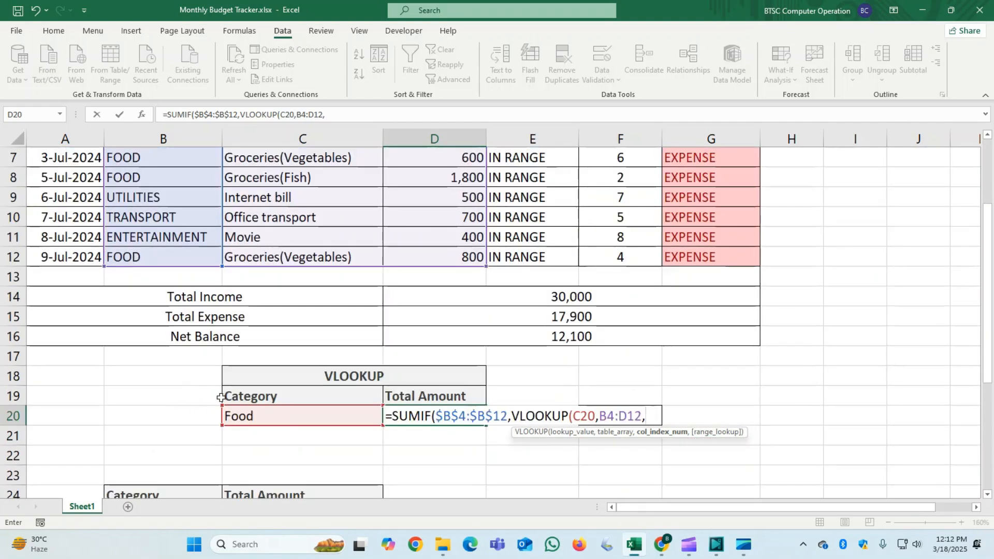
pyautogui.write('1,')
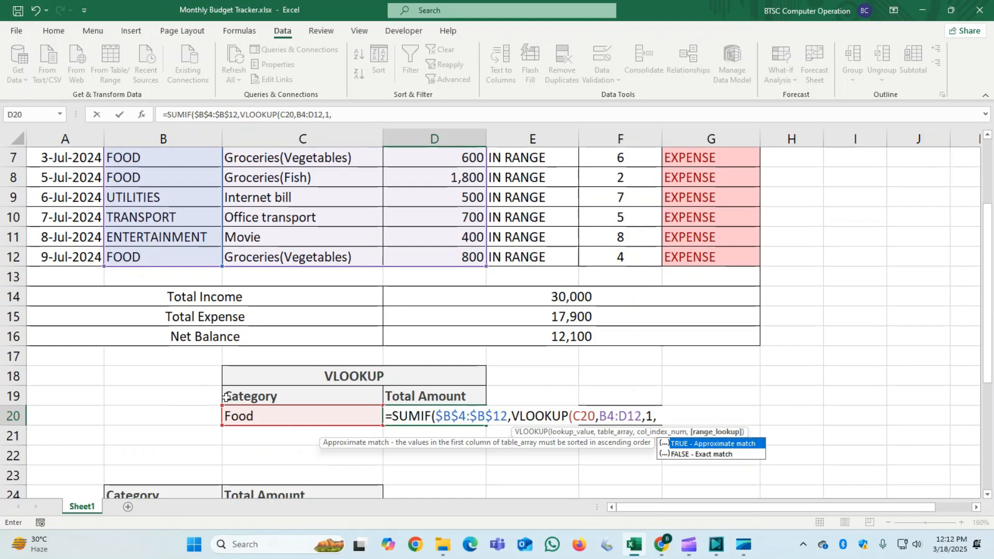
pyautogui.write('0')
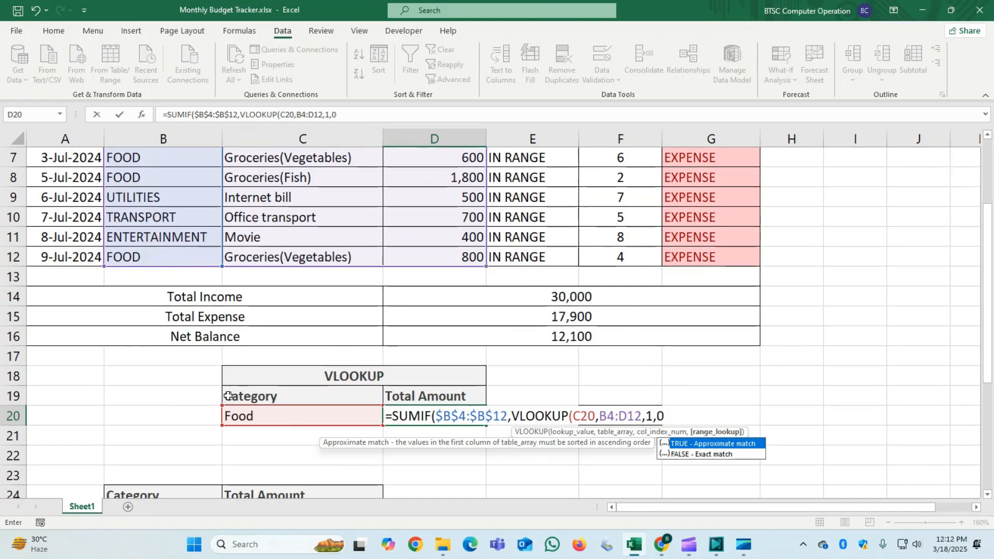
pyautogui.write(')')
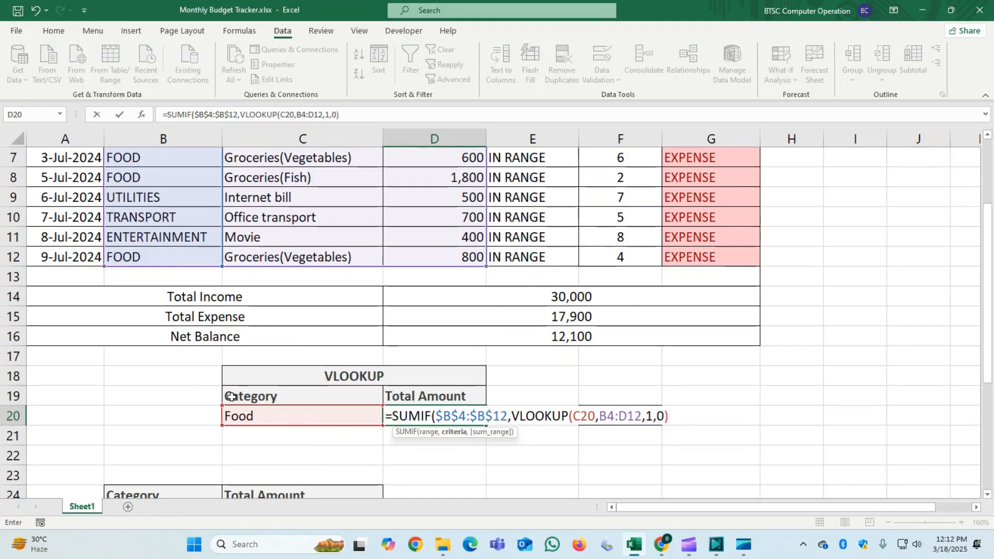
pyautogui.write(',')
# - Give the SUMIF the sum range D4:D12 and enter the finished formula in D20
pyautogui.scroll(3, 311, 406)
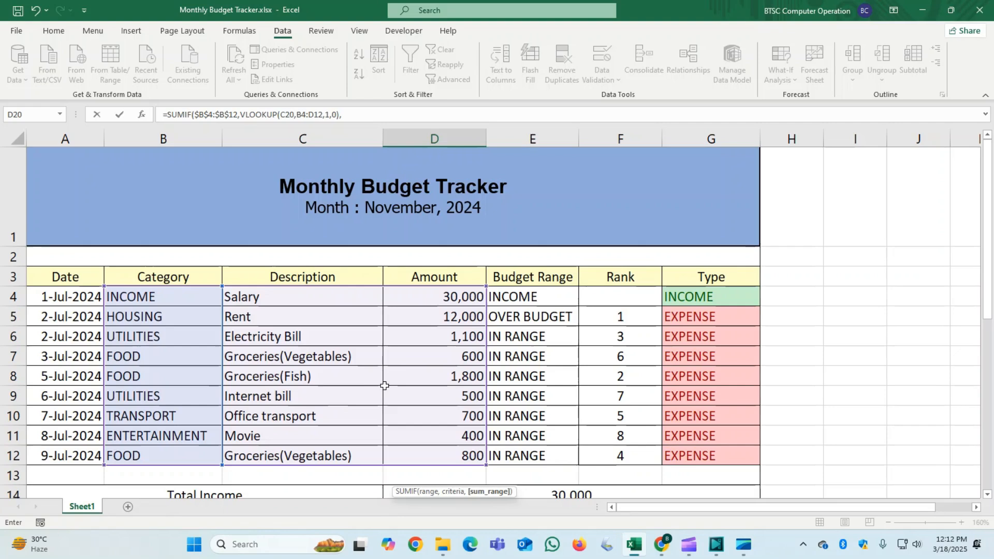
pyautogui.moveTo(446, 296); pyautogui.dragTo(450, 456)
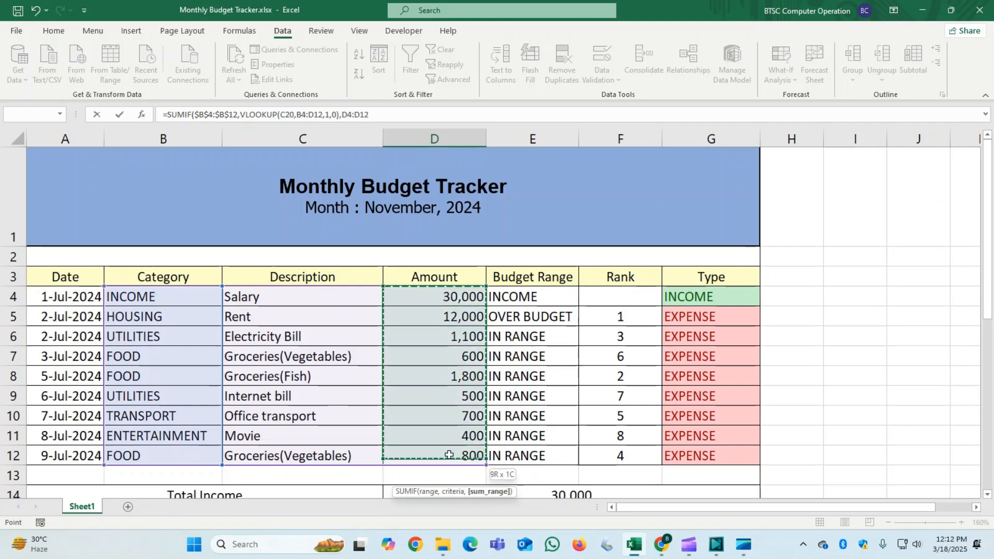
pyautogui.scroll(-3, 449, 446)
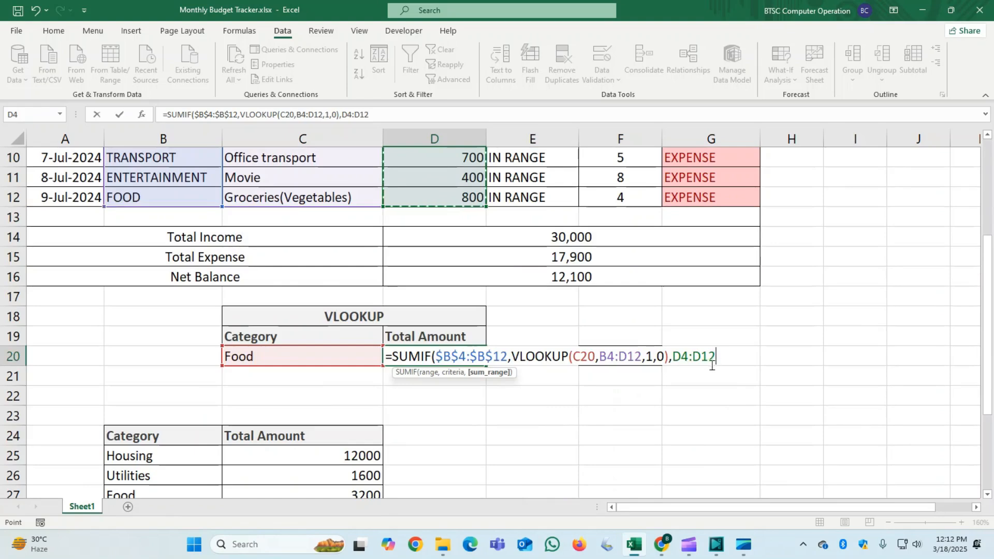
pyautogui.write(')')
pyautogui.press('Return')
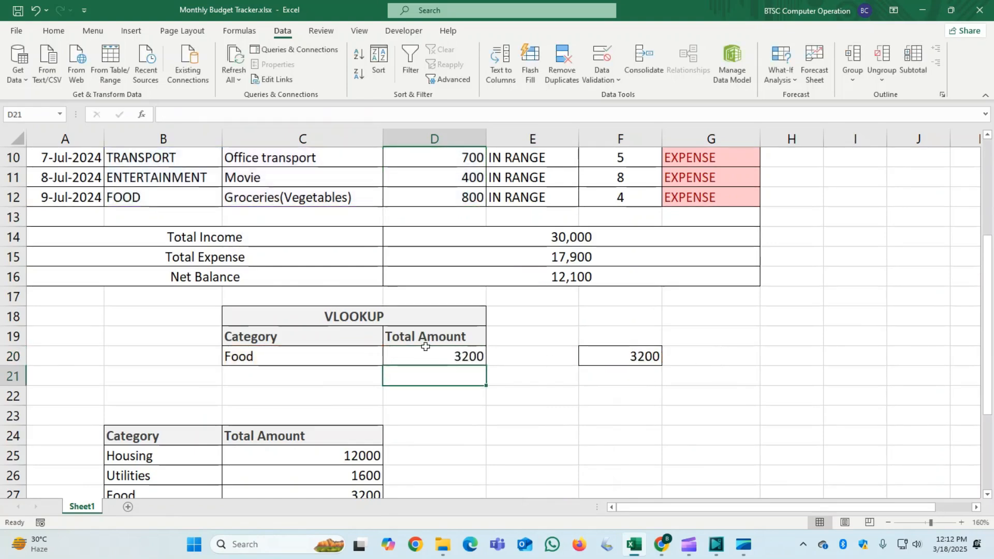
# - Test the Total Amount lookup by switching category cell C20 to Income and finally to Housing, comparing with the Amount column
pyautogui.click(368, 357)
pyautogui.click(389, 359)
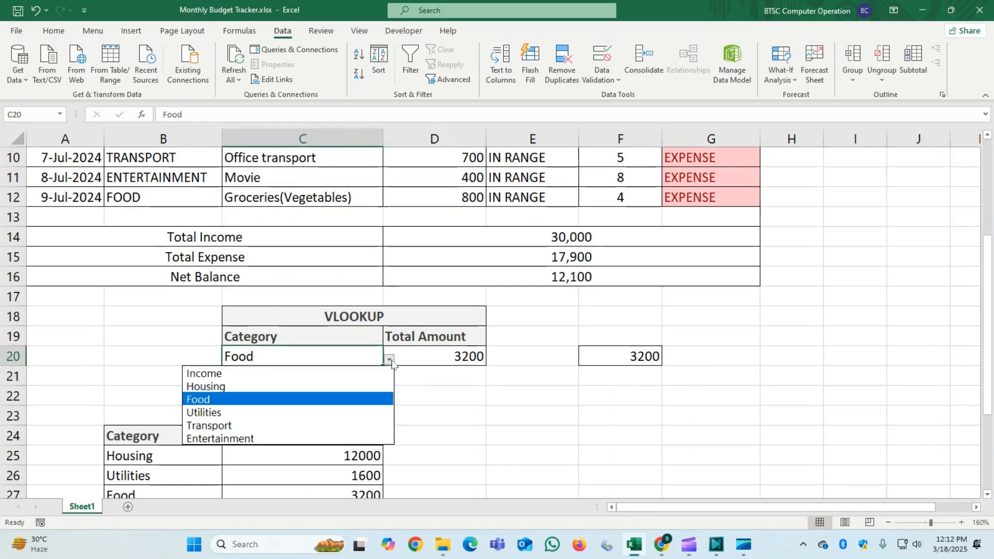
pyautogui.click(317, 372)
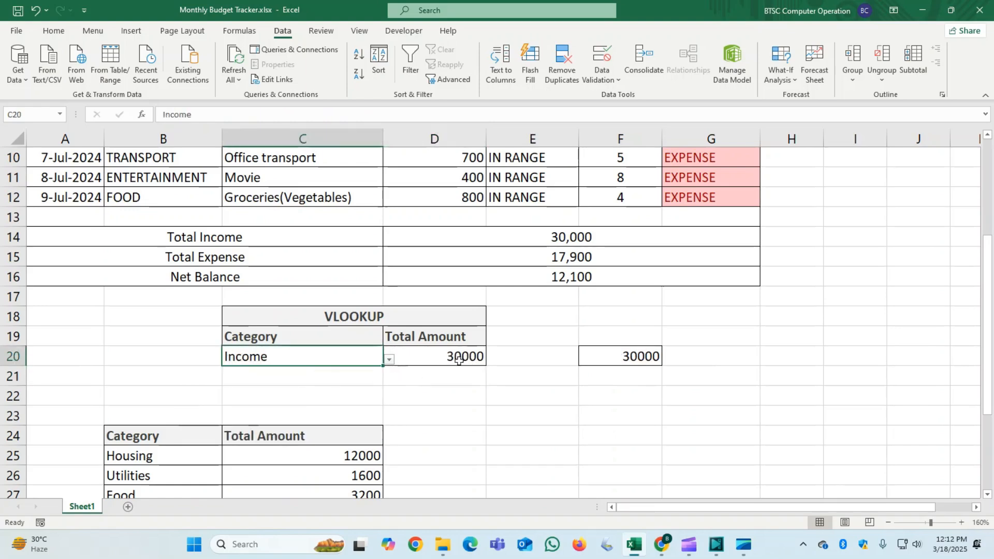
pyautogui.scroll(3, 442, 371)
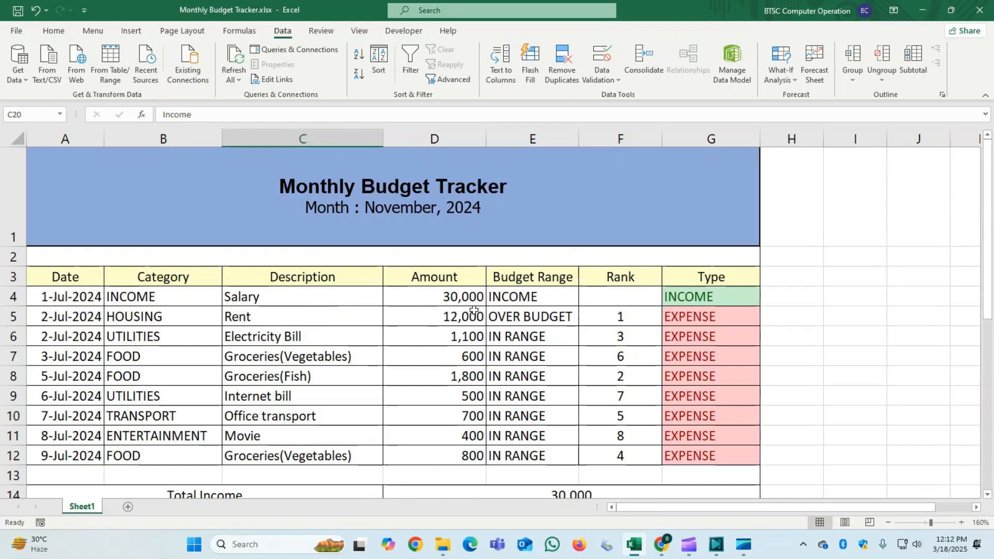
pyautogui.scroll(-1, 474, 310)
pyautogui.click(389, 479)
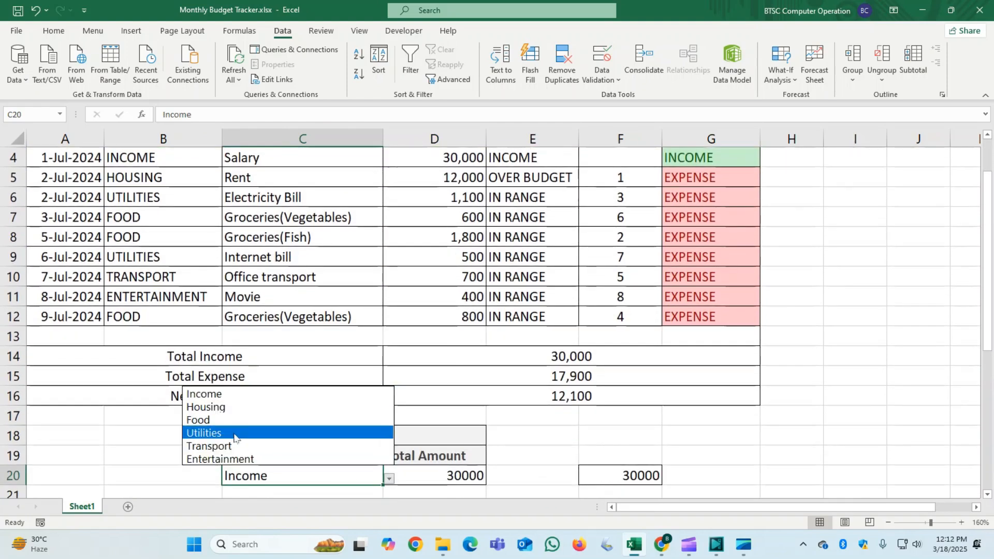
pyautogui.click(233, 408)
pyautogui.click(259, 414)
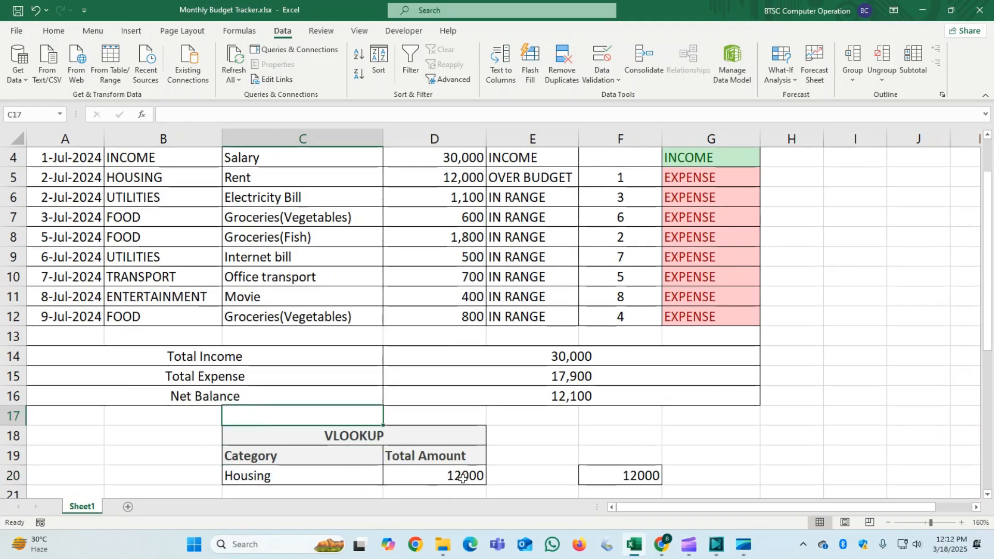
pyautogui.click(462, 182)
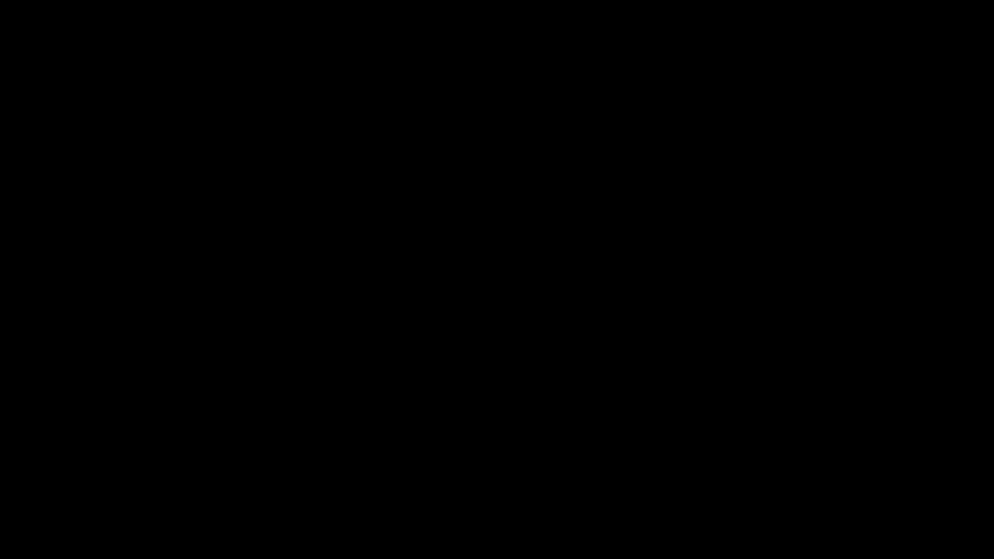